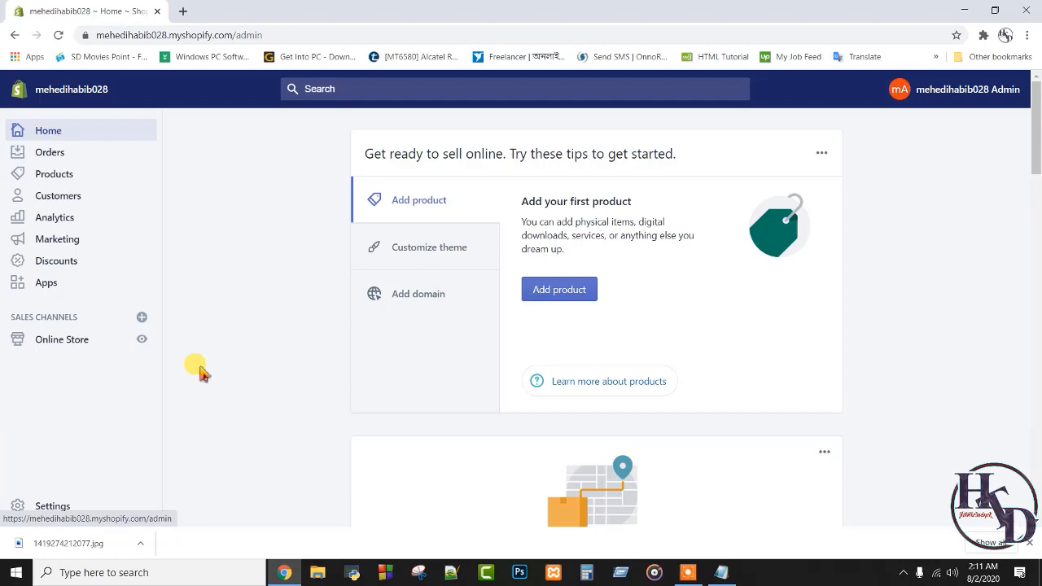
Switch to Notepad and review the category list from Women's Fashion down to the men's Accessories.
click(721, 573)
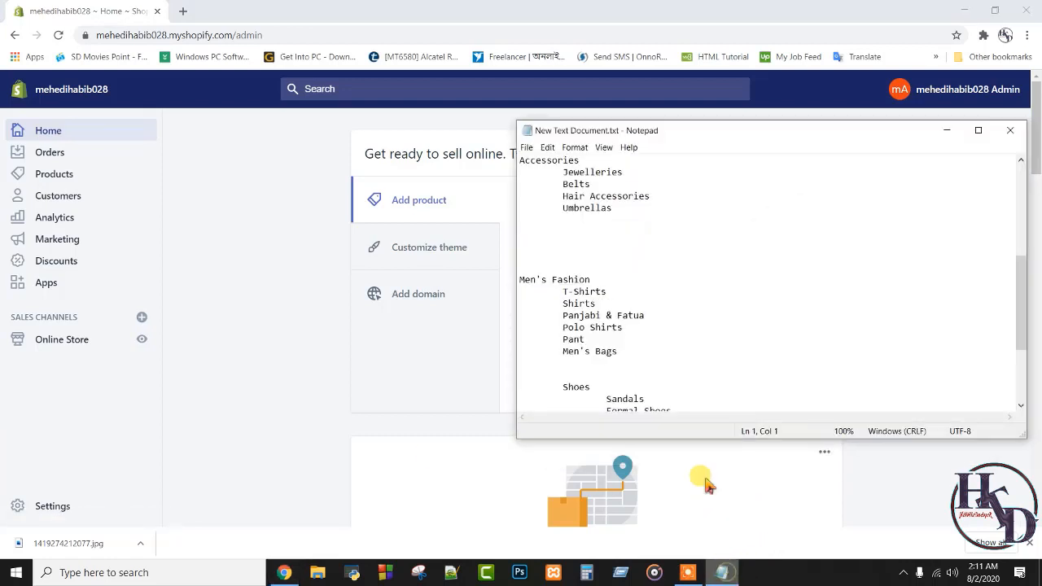
scroll(642, 261, up, 7)
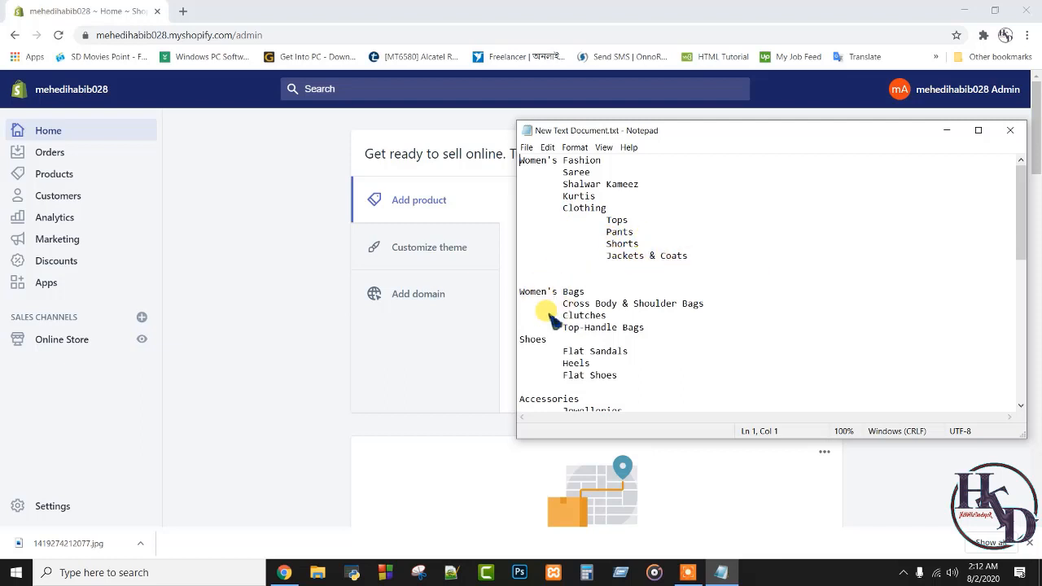
scroll(574, 317, down, 10)
scroll(585, 269, down, 1)
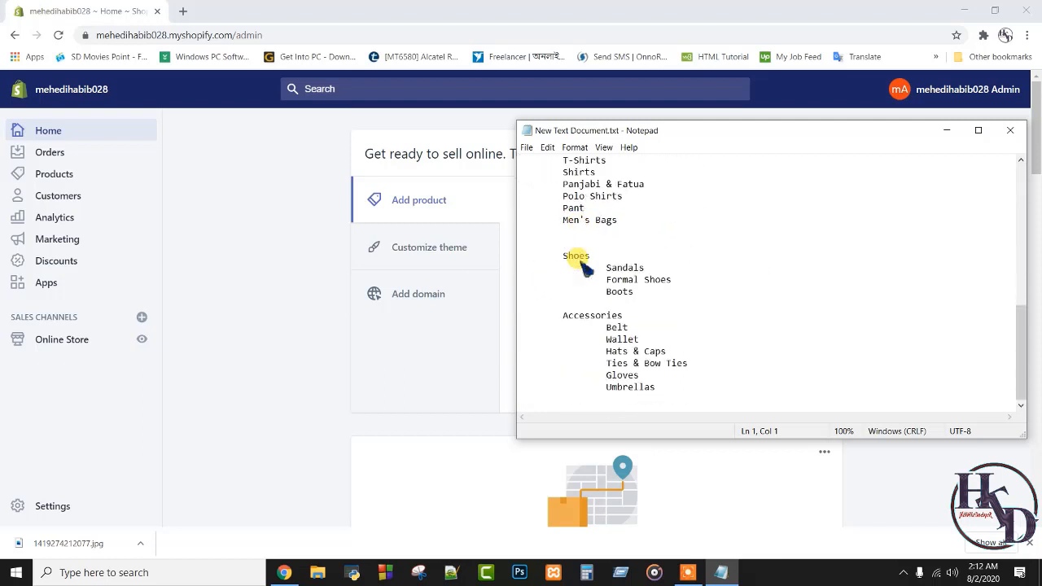
scroll(575, 260, up, 11)
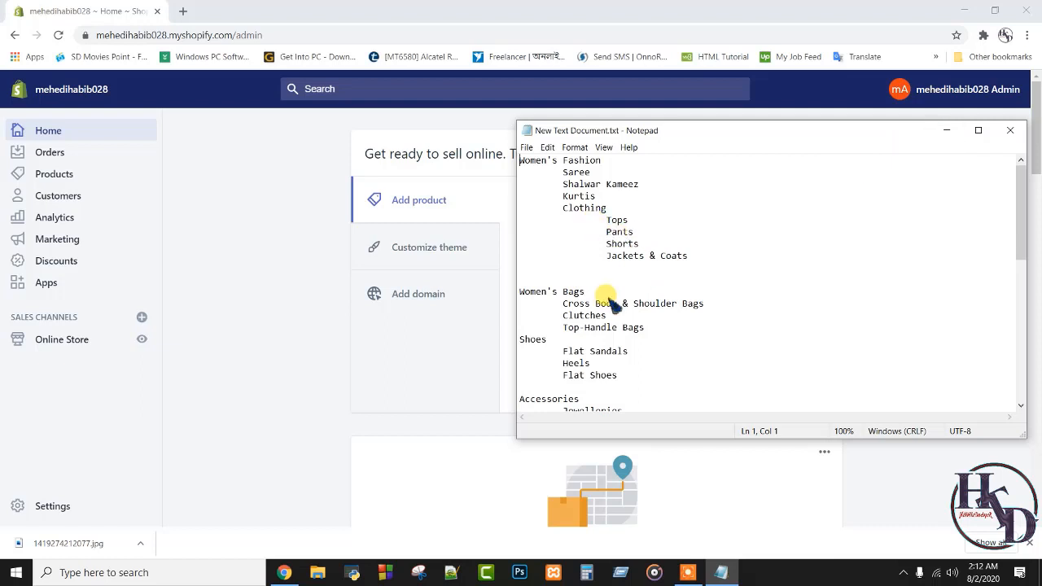
scroll(607, 305, down, 3)
scroll(607, 308, down, 1)
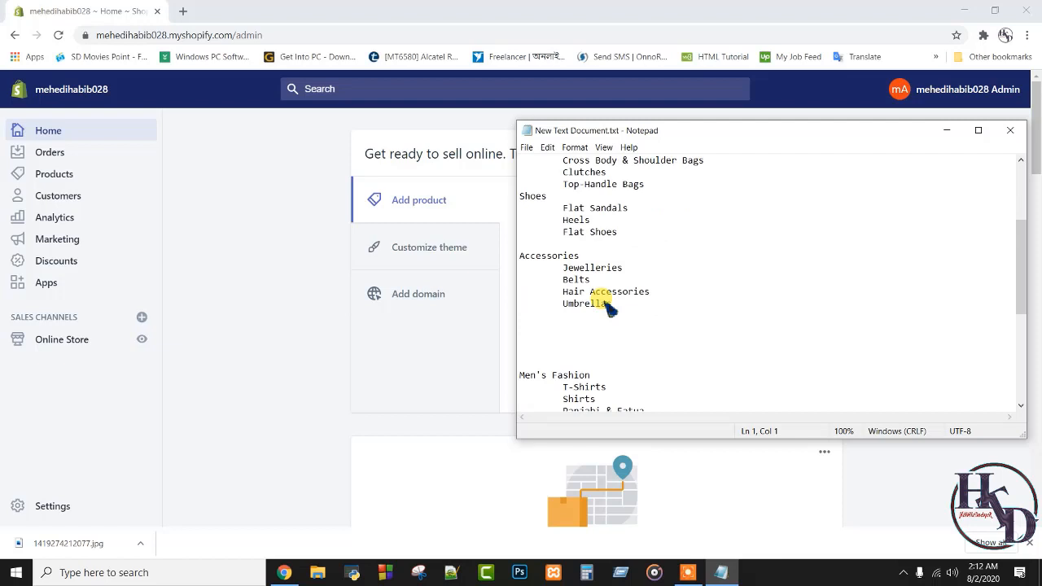
click(947, 131)
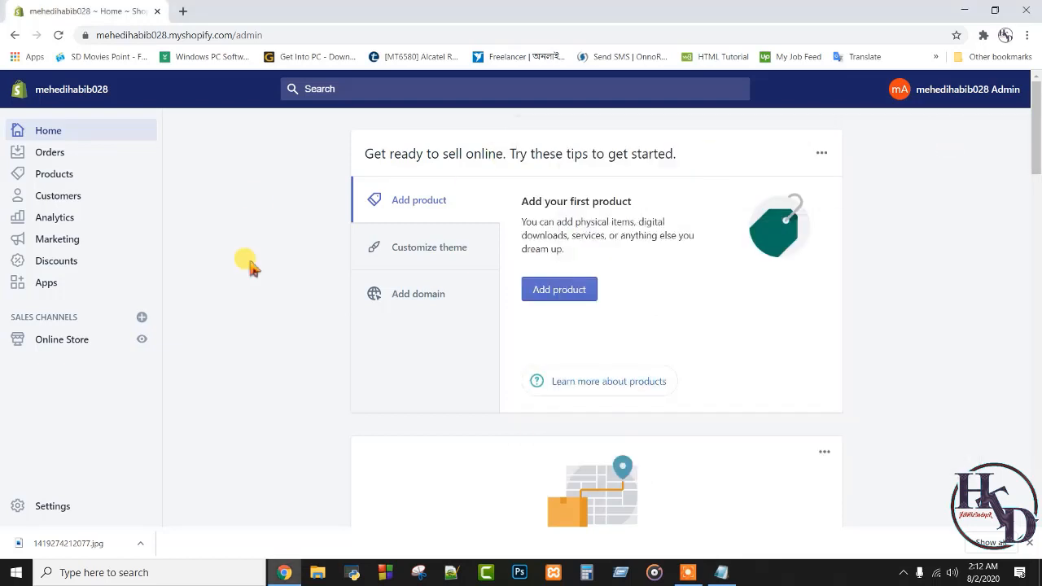
Open daraz.com.bd in a new browser tab and examine the nested subcategories under Electronic Accessories.
click(184, 11)
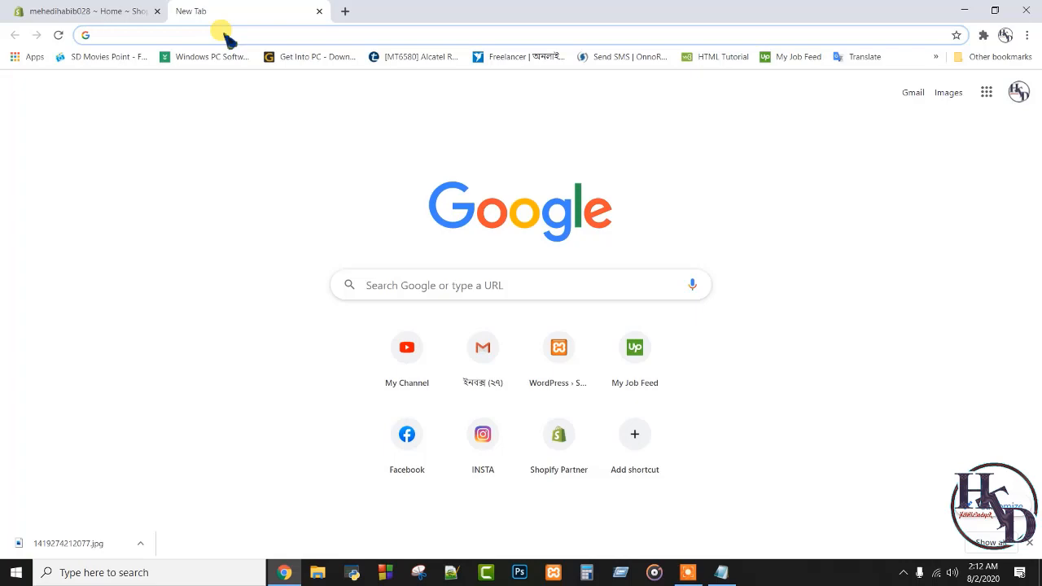
text(d)
key(Return)
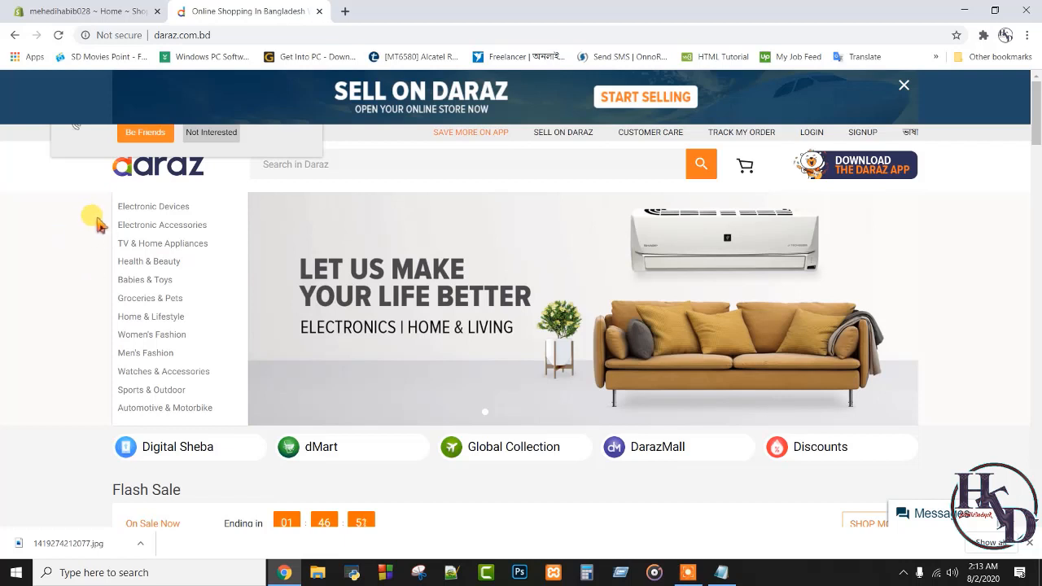
mouse_move(139, 224)
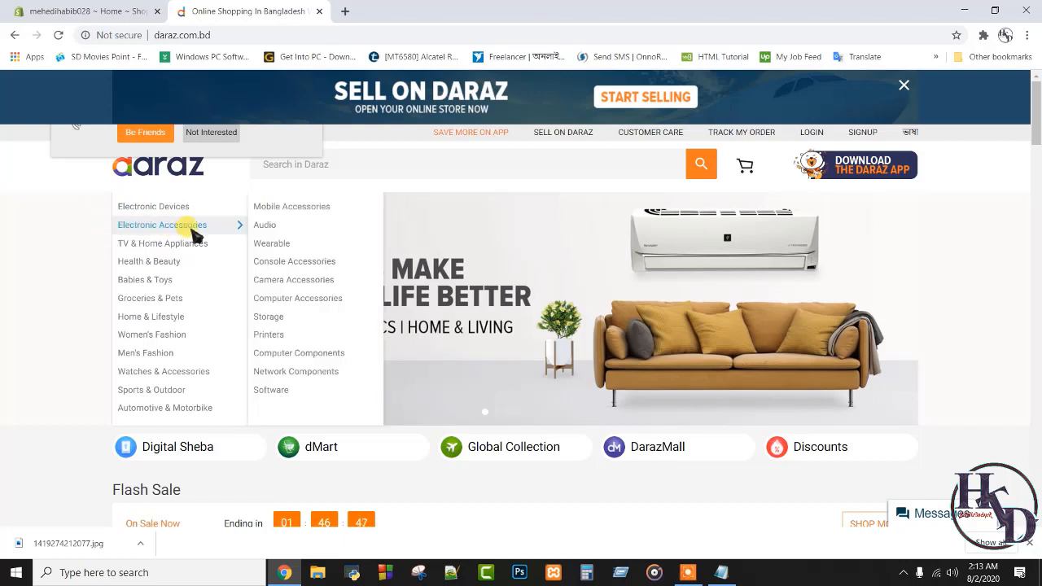
mouse_move(255, 210)
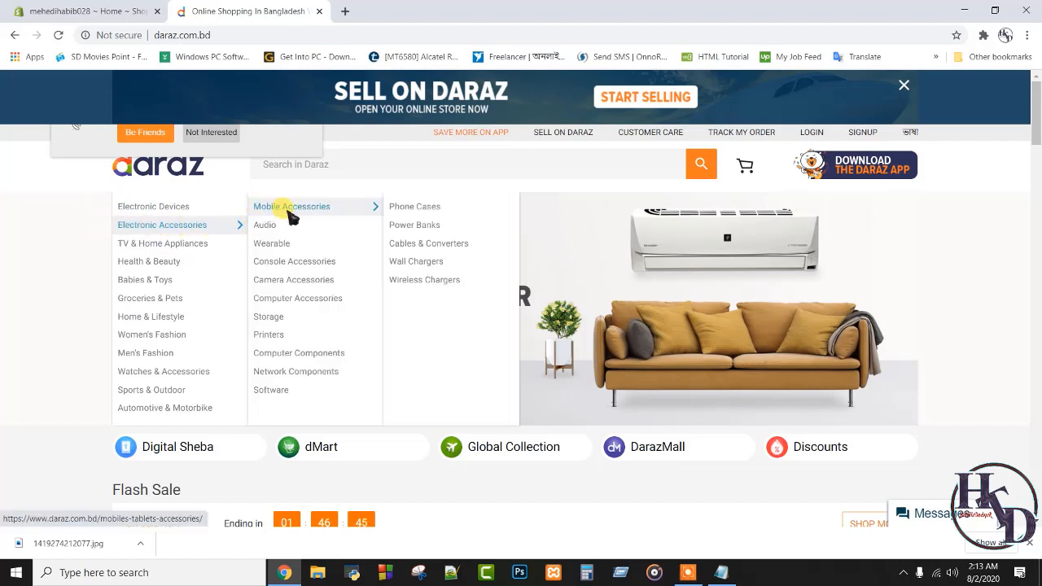
mouse_move(267, 231)
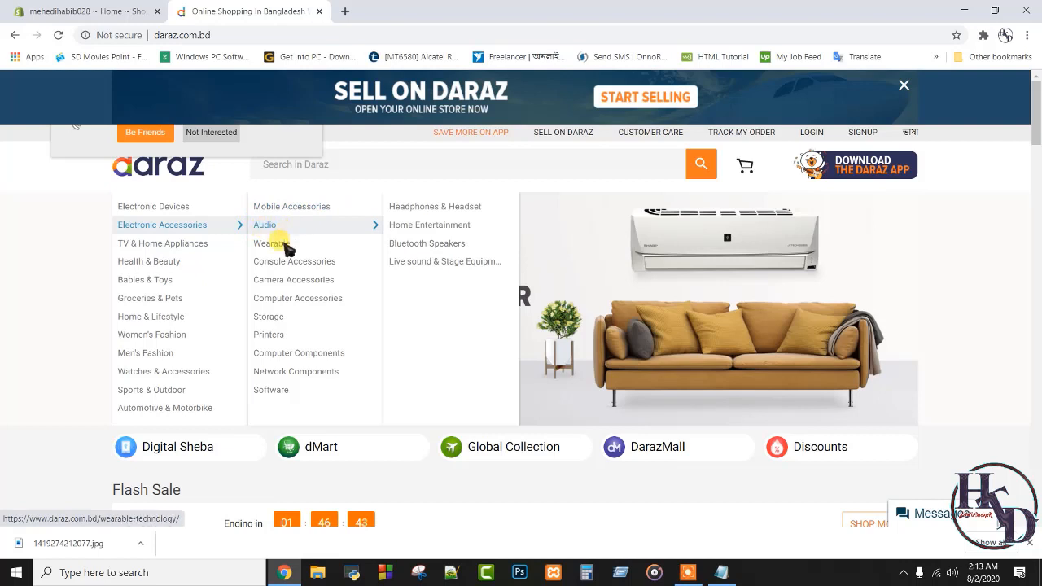
mouse_move(273, 263)
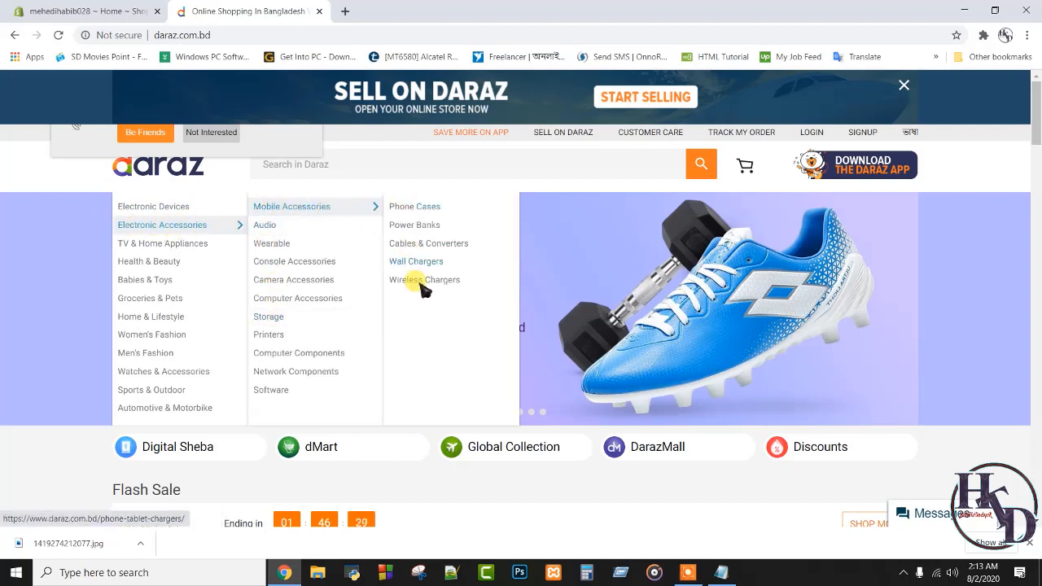
Review the women's and men's category list in Notepad again, then close the Daraz page.
click(727, 574)
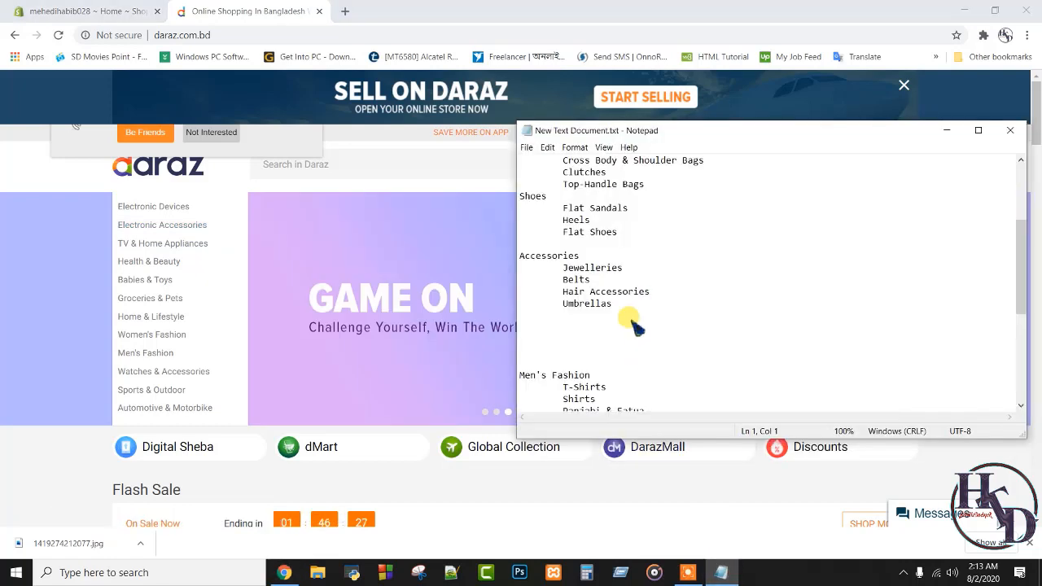
scroll(618, 309, up, 4)
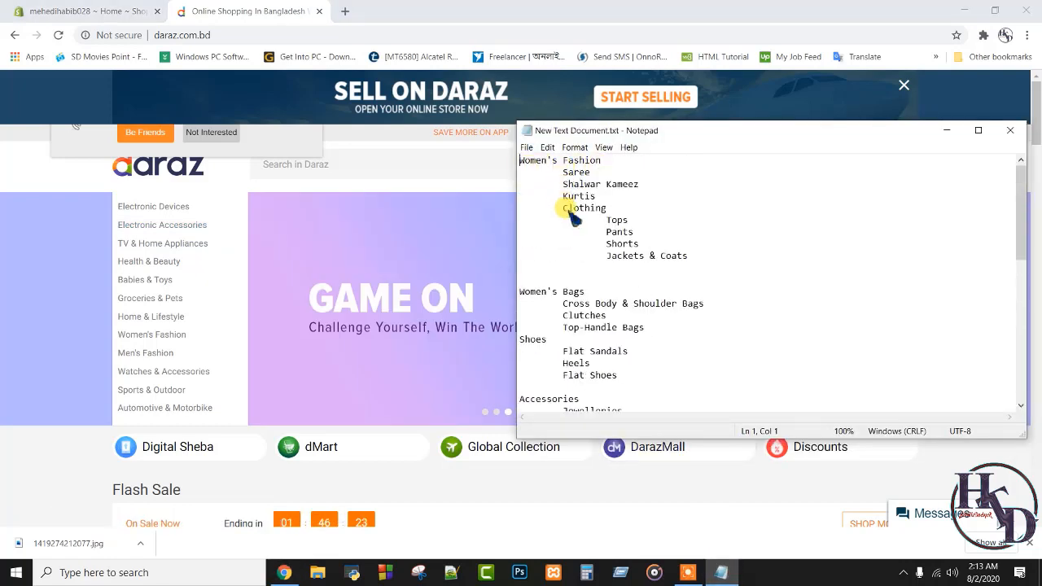
scroll(629, 383, down, 10)
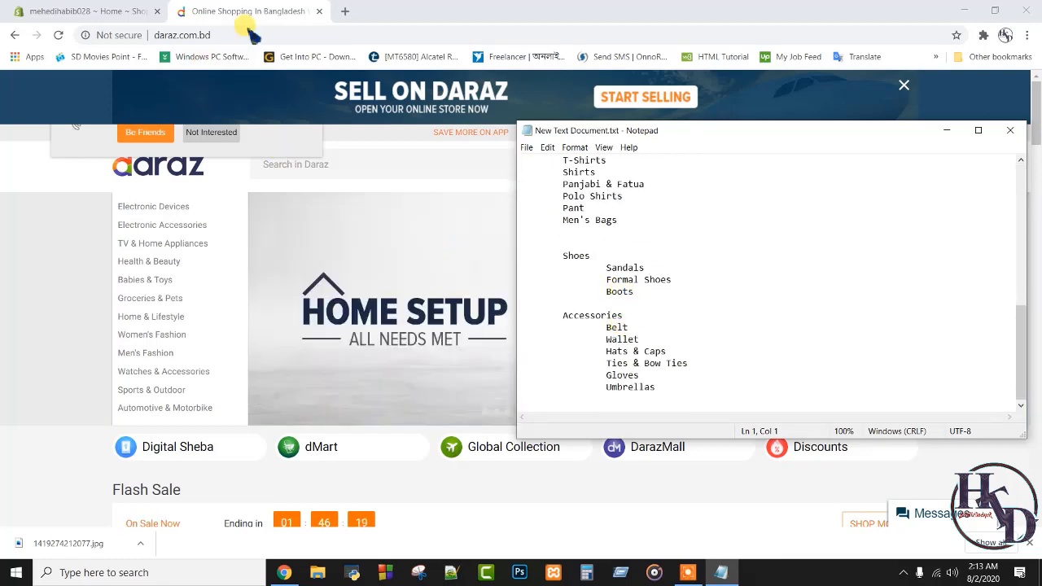
click(320, 11)
click(320, 12)
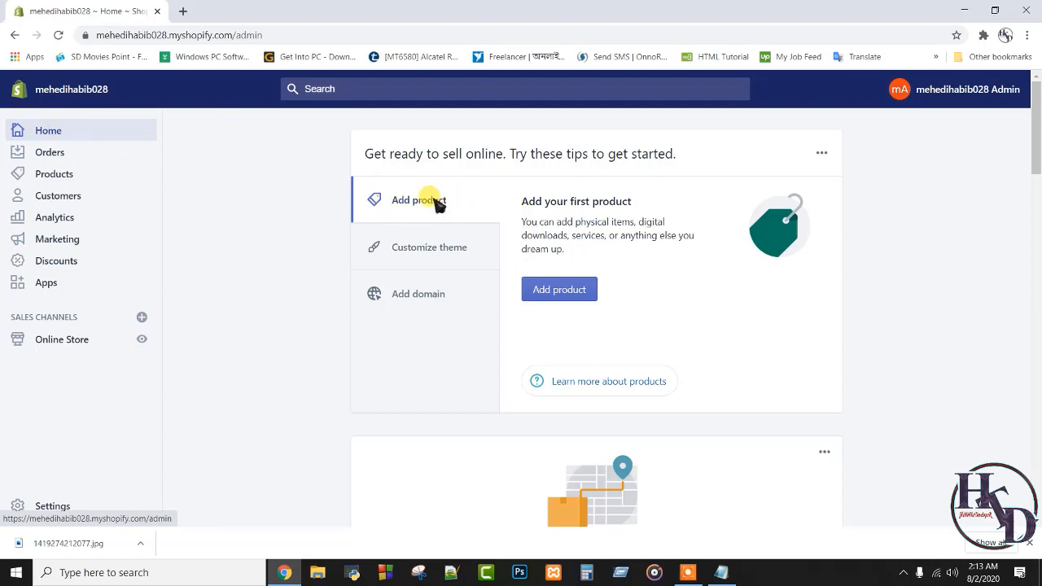
Start a new collection from the store's product collections and look over its form.
click(429, 253)
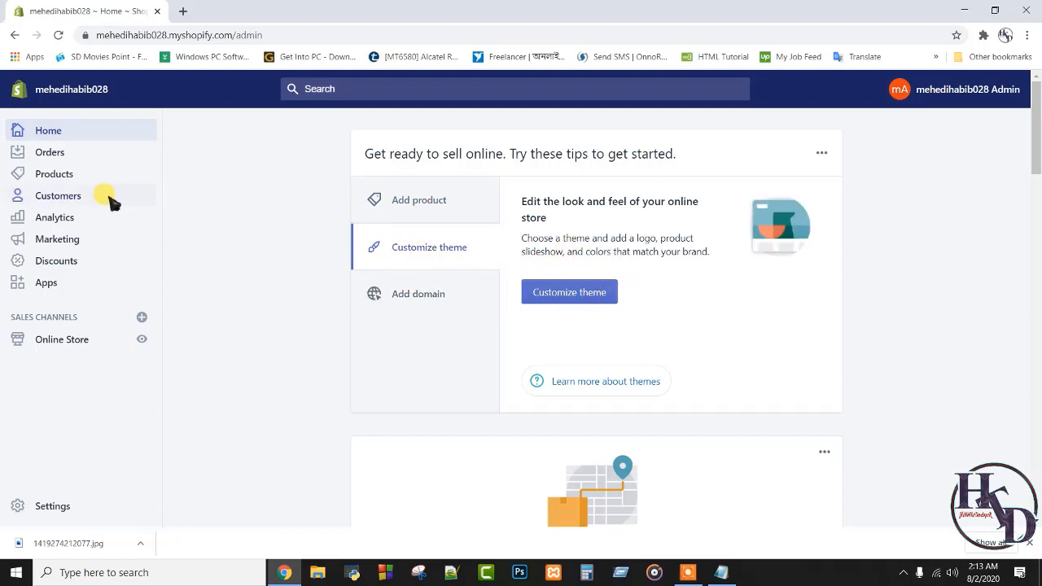
click(17, 180)
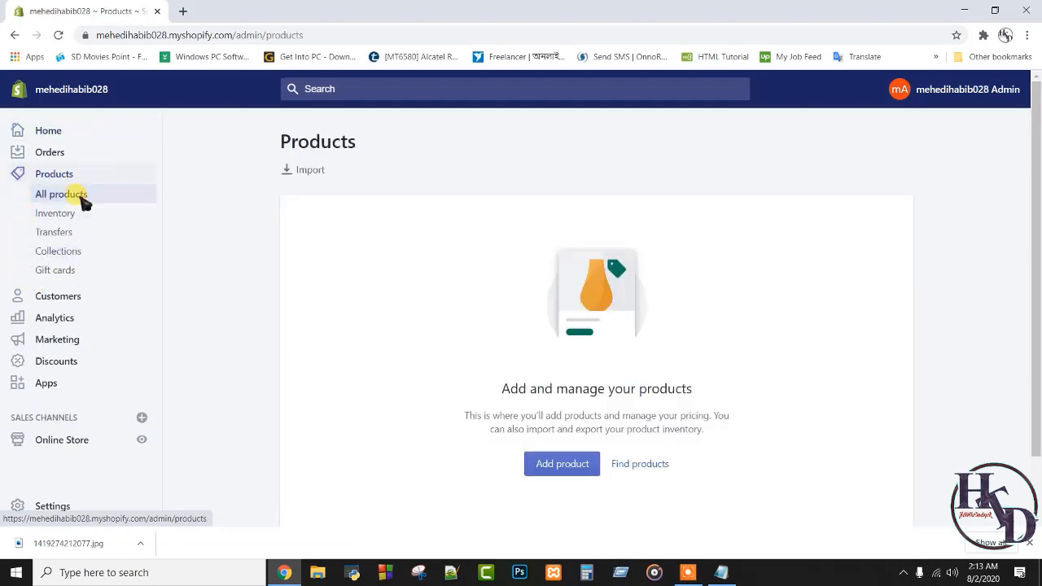
click(60, 254)
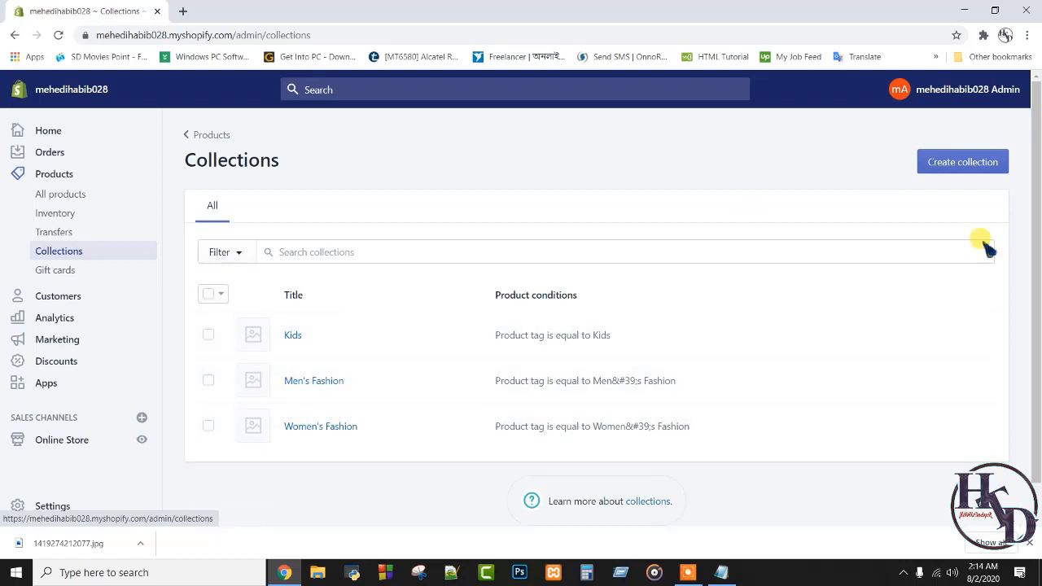
click(942, 166)
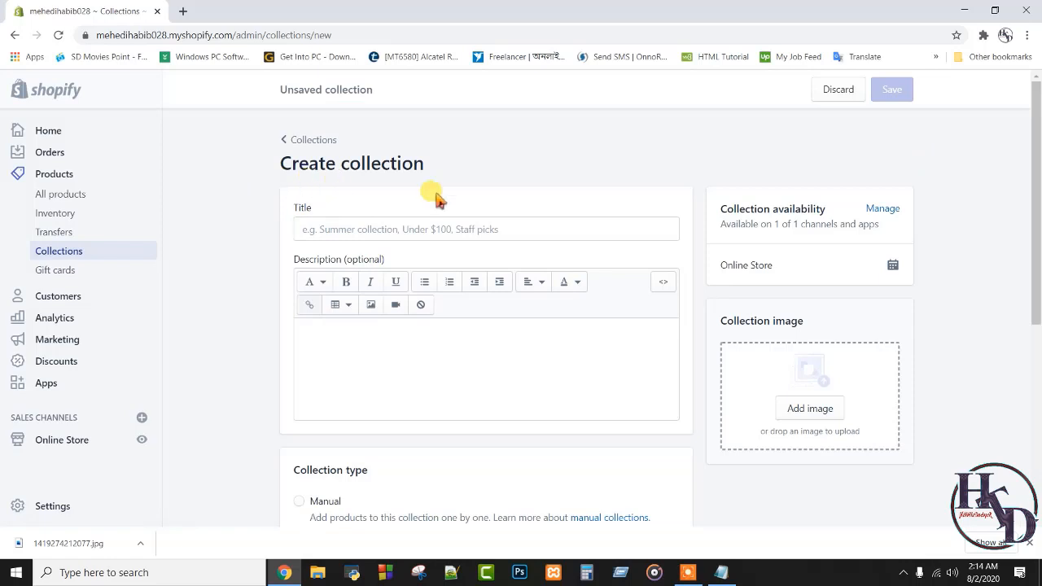
scroll(440, 317, down, 1)
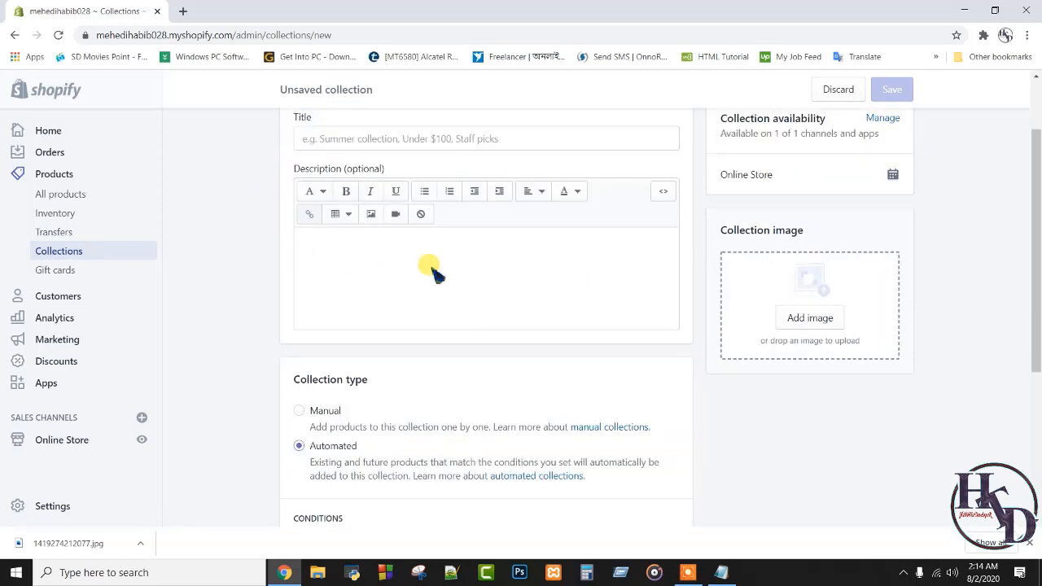
scroll(449, 291, down, 2)
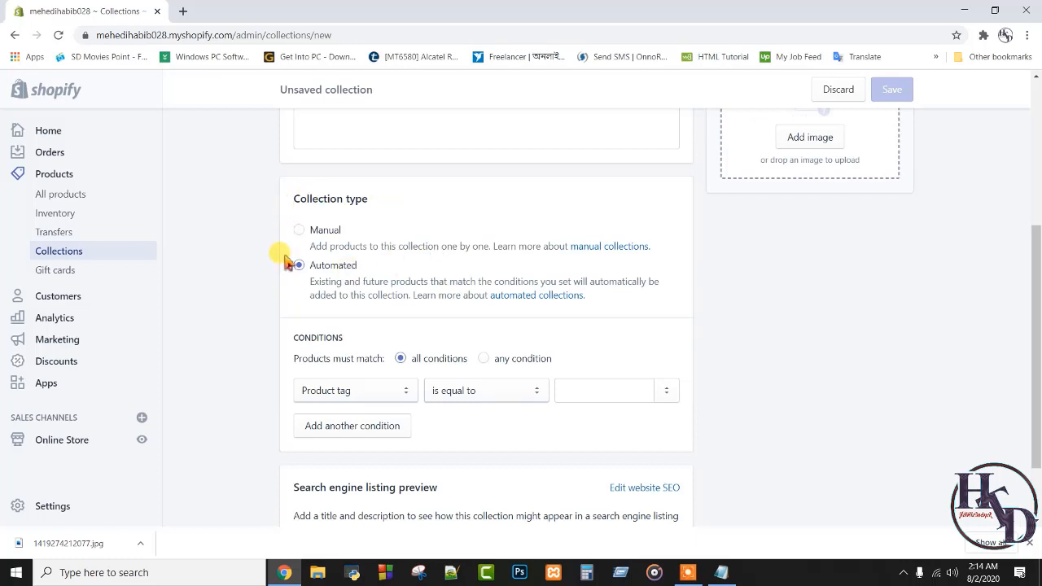
scroll(565, 328, up, 3)
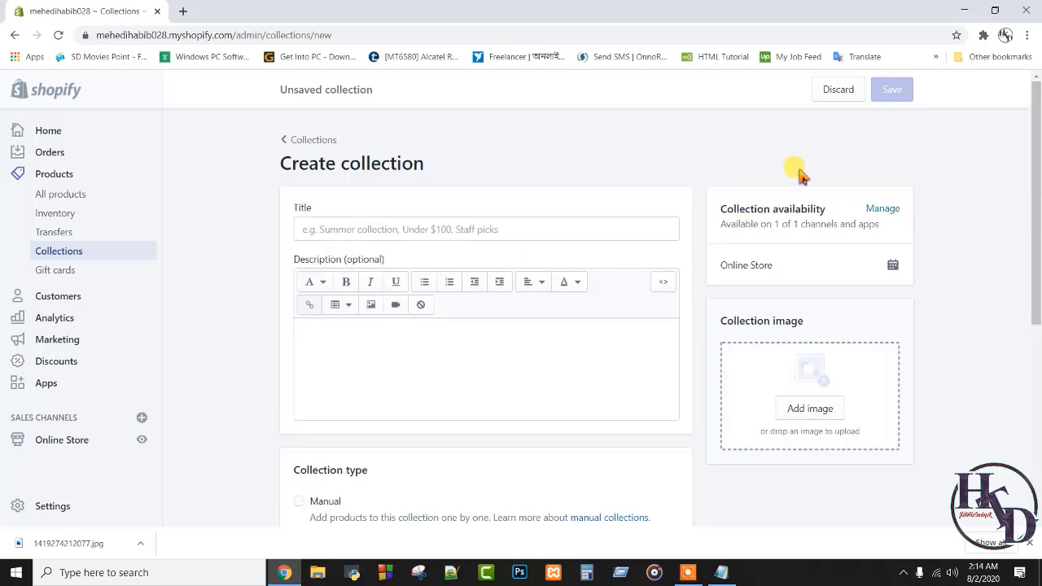
Copy "Saree" from the Notepad category list and paste it as the new collection's title.
click(722, 573)
scroll(668, 326, up, 10)
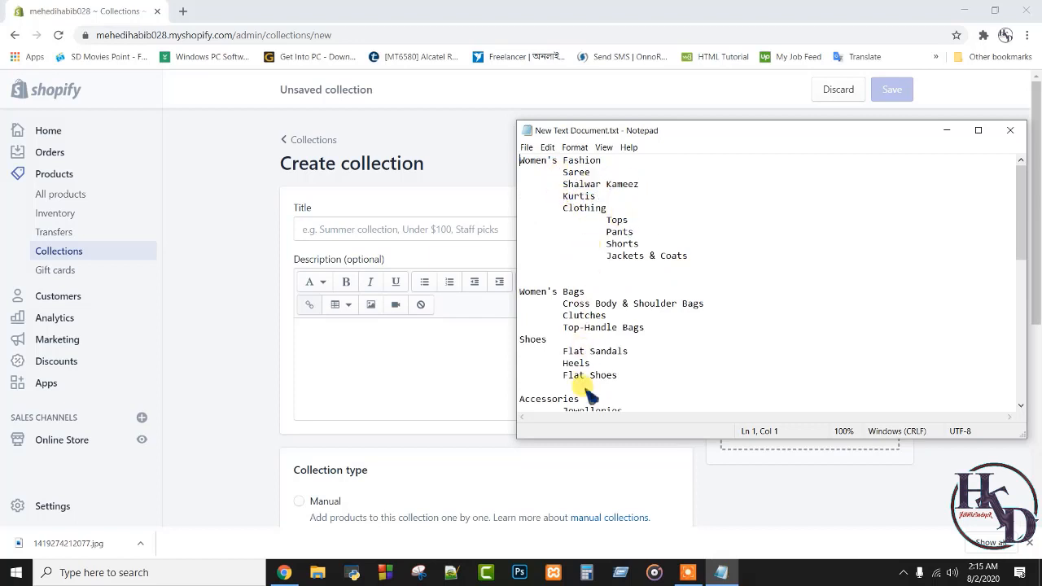
scroll(616, 372, down, 9)
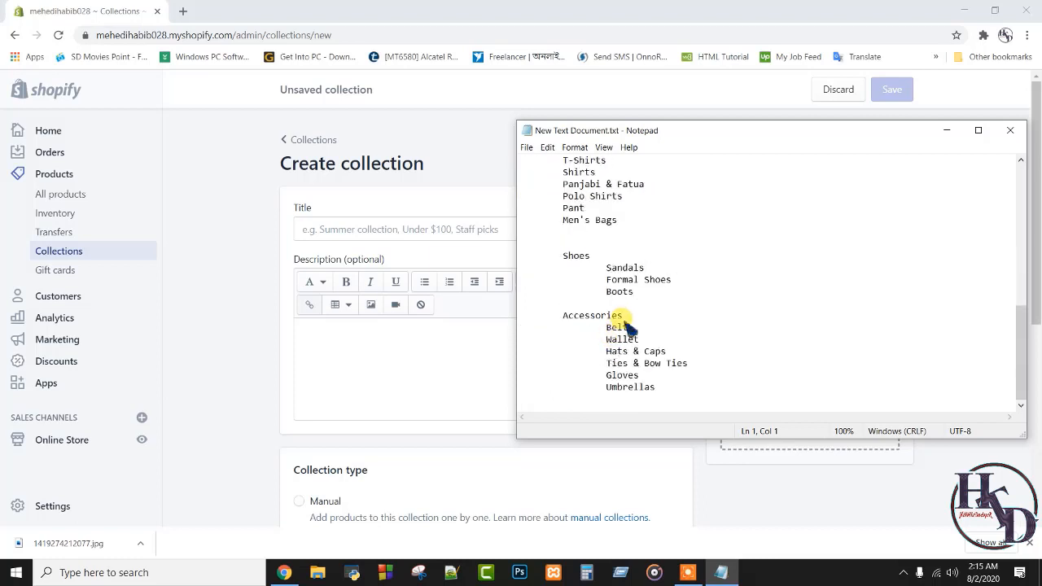
scroll(627, 326, up, 4)
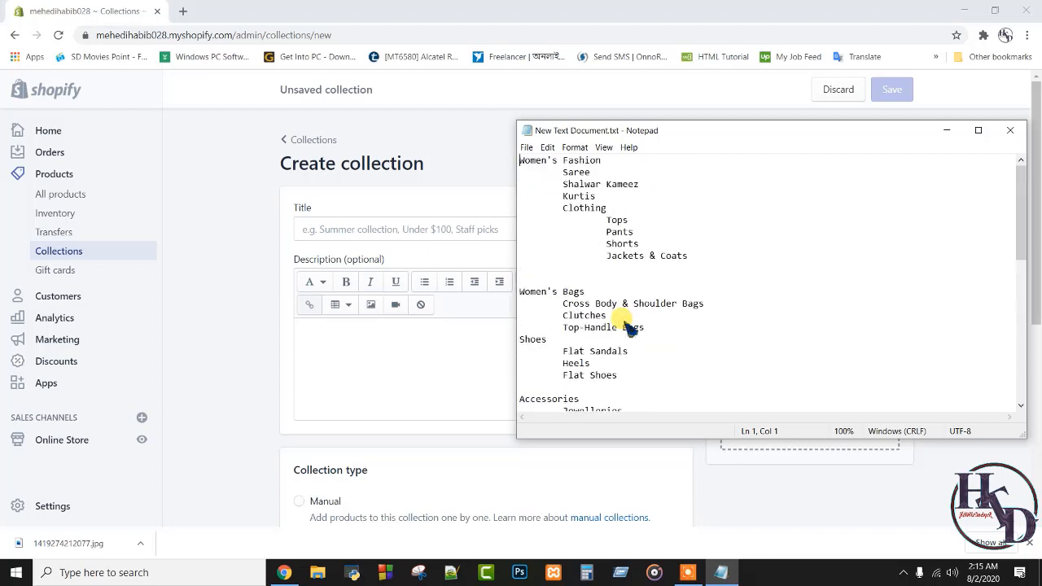
drag(560, 171, 584, 173)
right_click(579, 169)
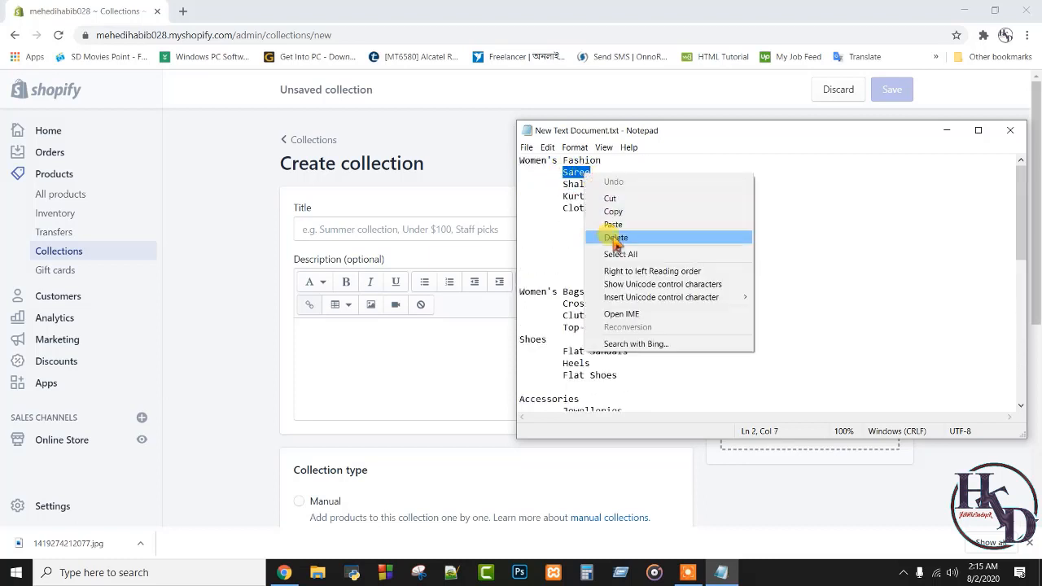
click(607, 210)
click(407, 230)
right_click(408, 230)
click(443, 335)
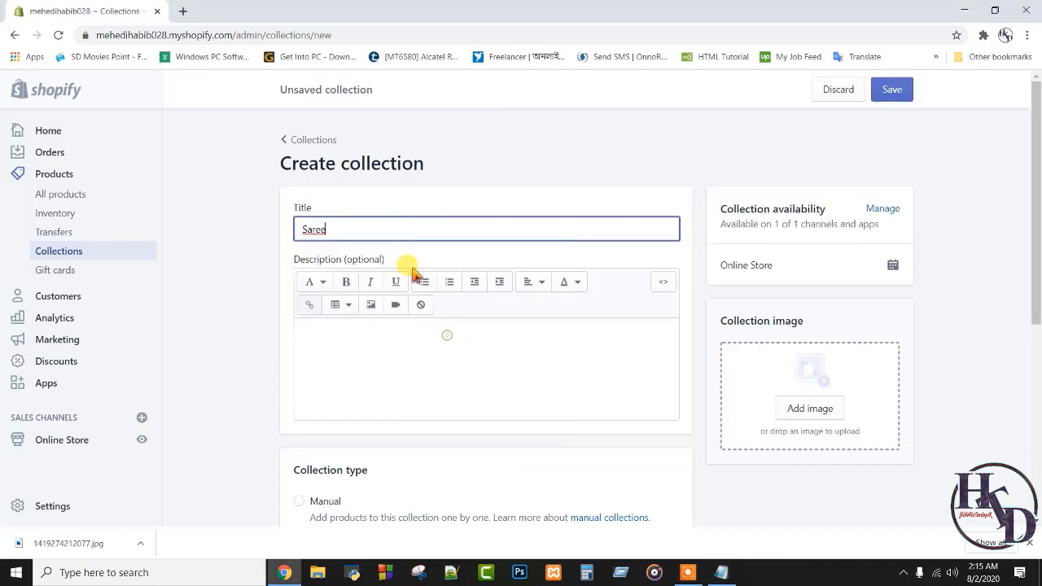
Set the automated collection's condition to product tag is equal to "Saree".
scroll(495, 232, down, 3)
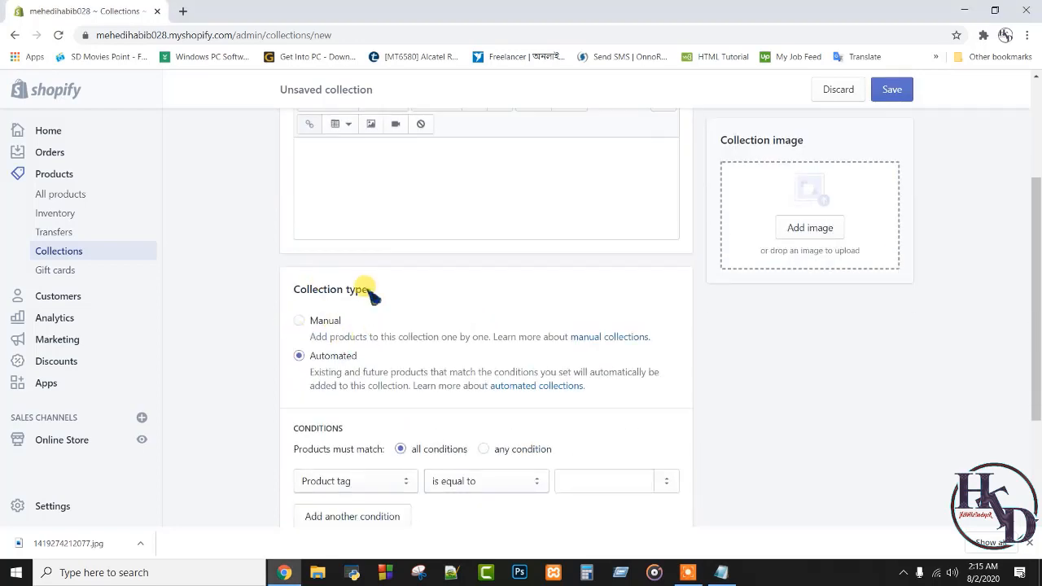
scroll(361, 291, up, 3)
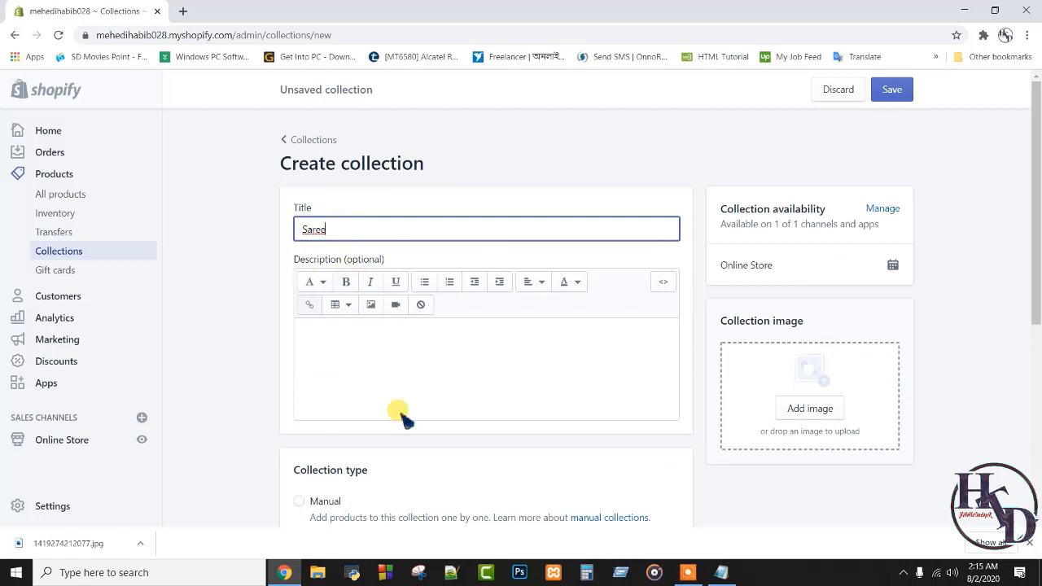
scroll(423, 407, down, 1)
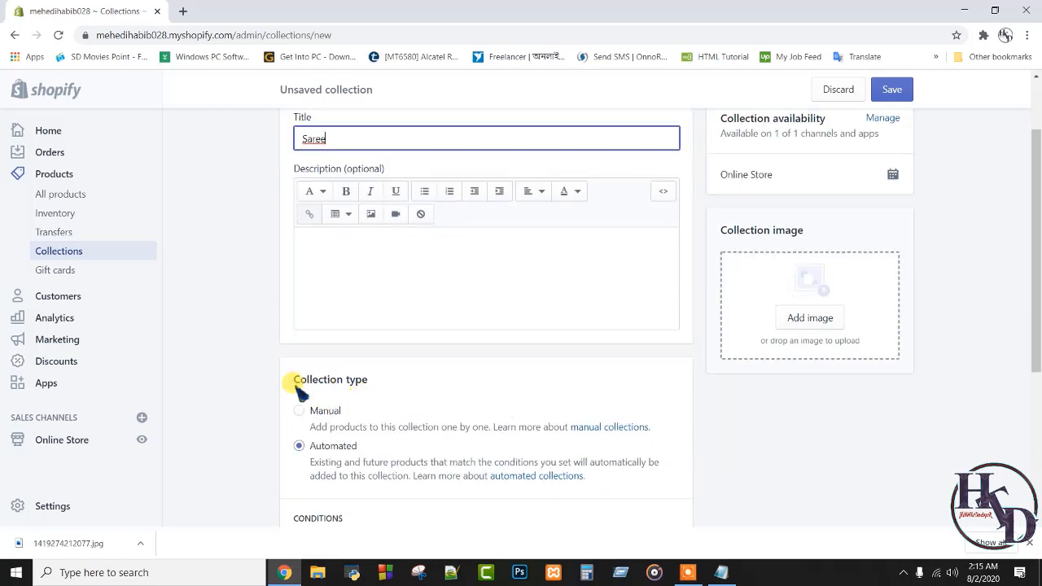
scroll(426, 400, down, 1)
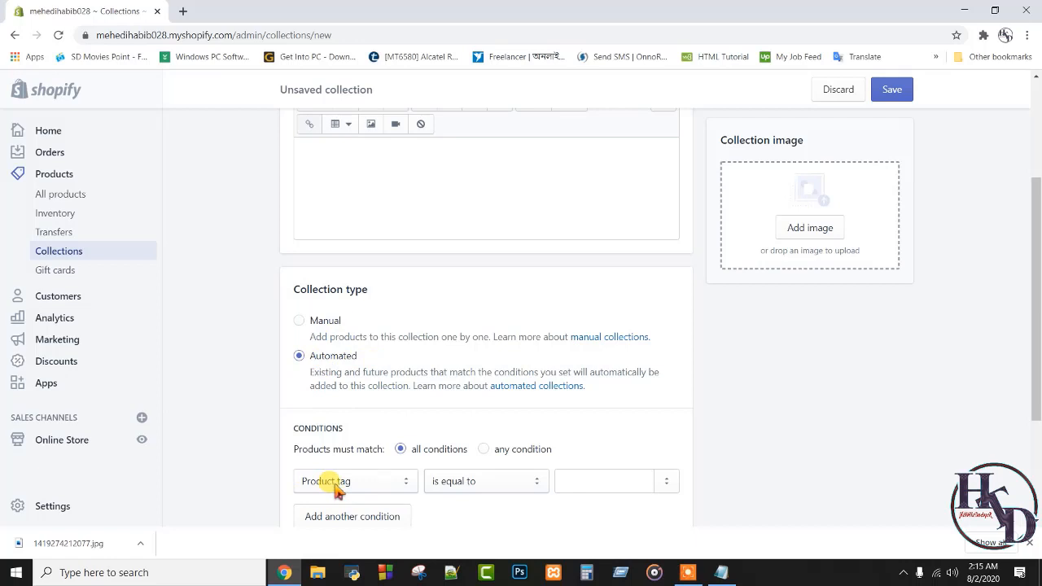
right_click(586, 482)
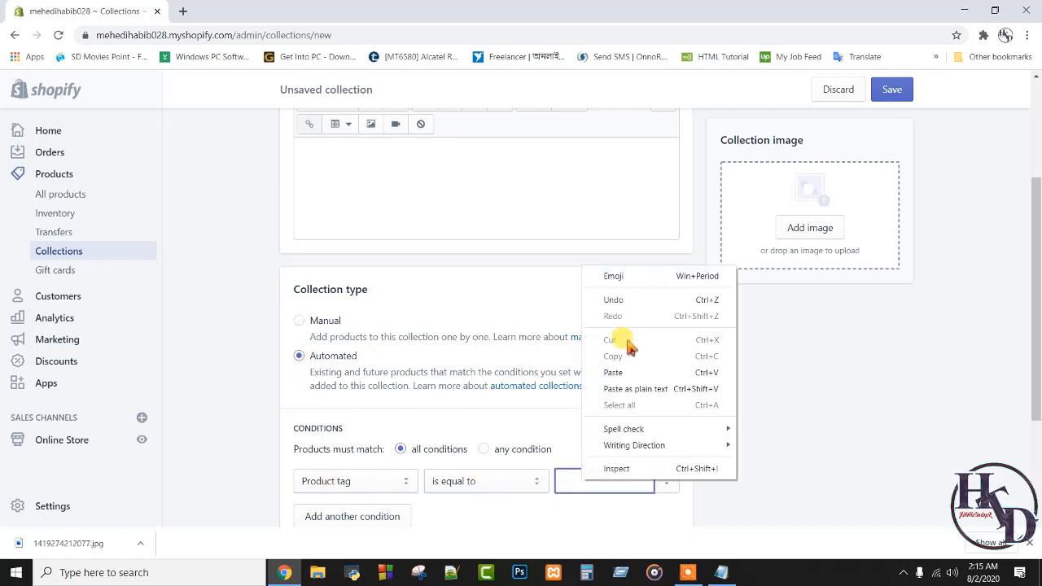
click(616, 369)
scroll(380, 326, up, 3)
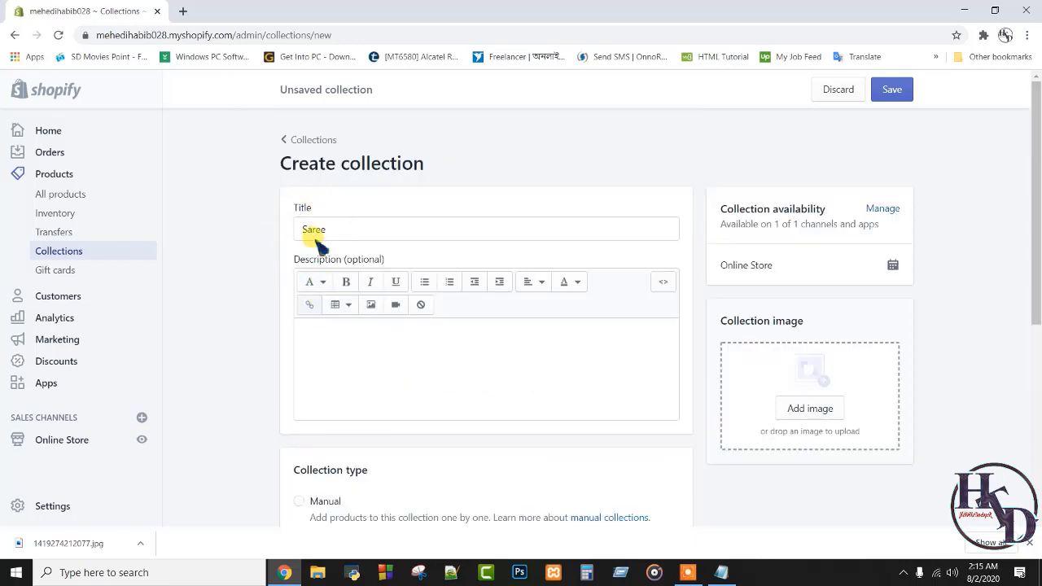
scroll(619, 468, down, 1)
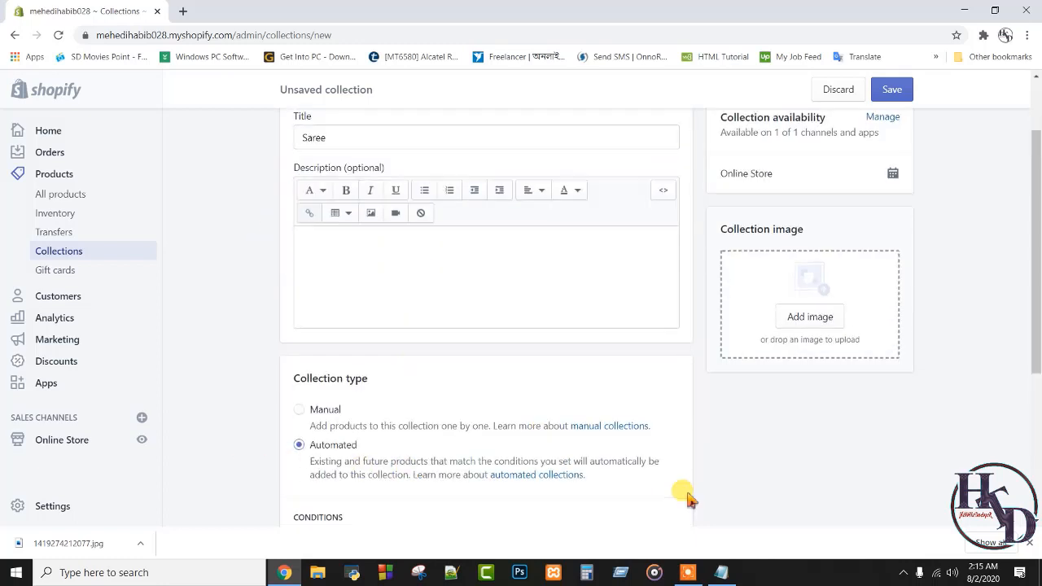
Add a second condition, product tag is equal to "Women's Fashion" copied from the Notepad list, and make products match any condition.
scroll(684, 440, down, 2)
scroll(334, 285, up, 3)
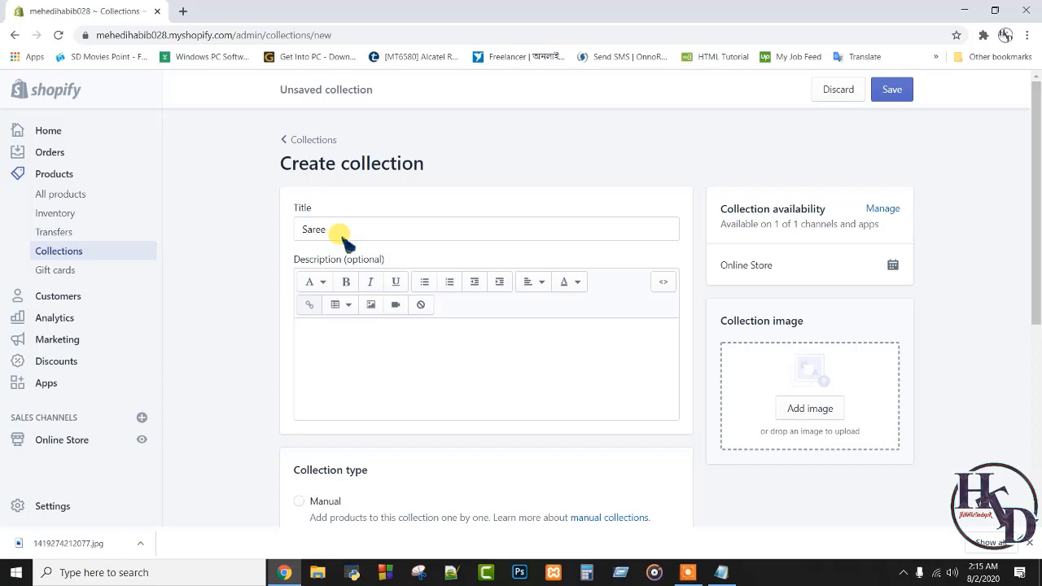
scroll(508, 296, down, 3)
click(348, 426)
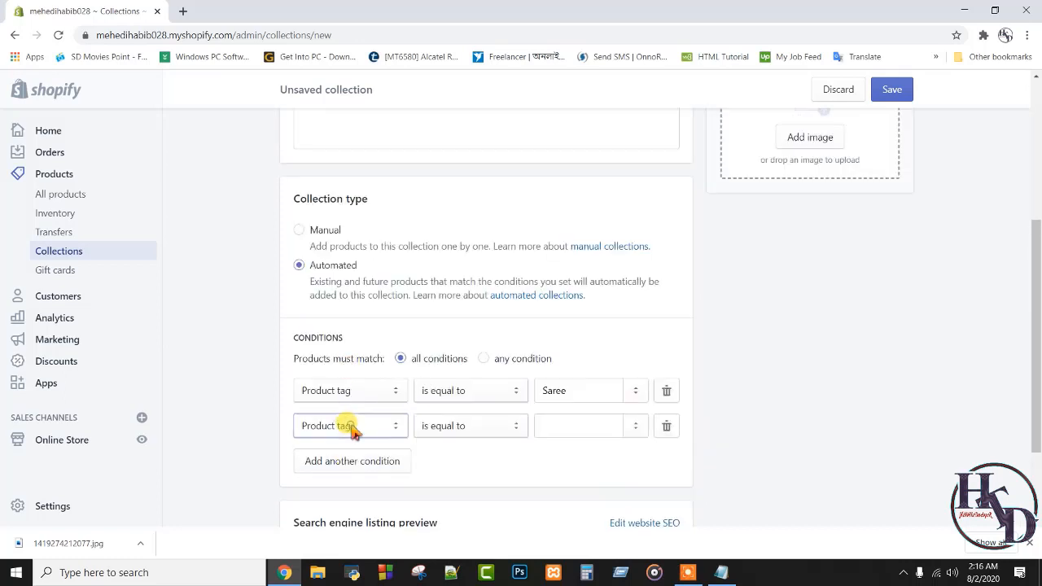
key(alt+Tab)
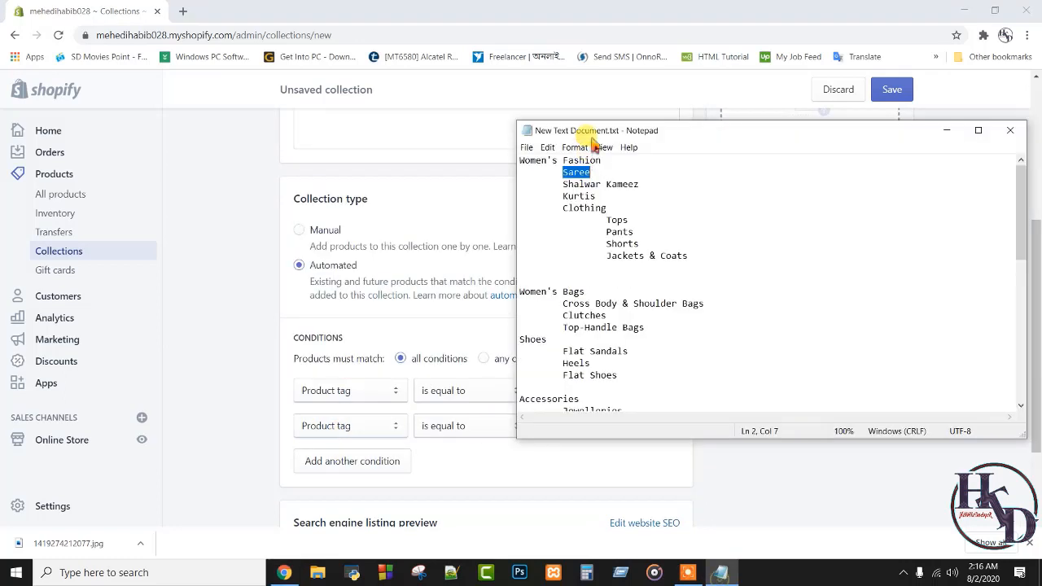
drag(521, 161, 601, 160)
right_click(573, 159)
click(618, 198)
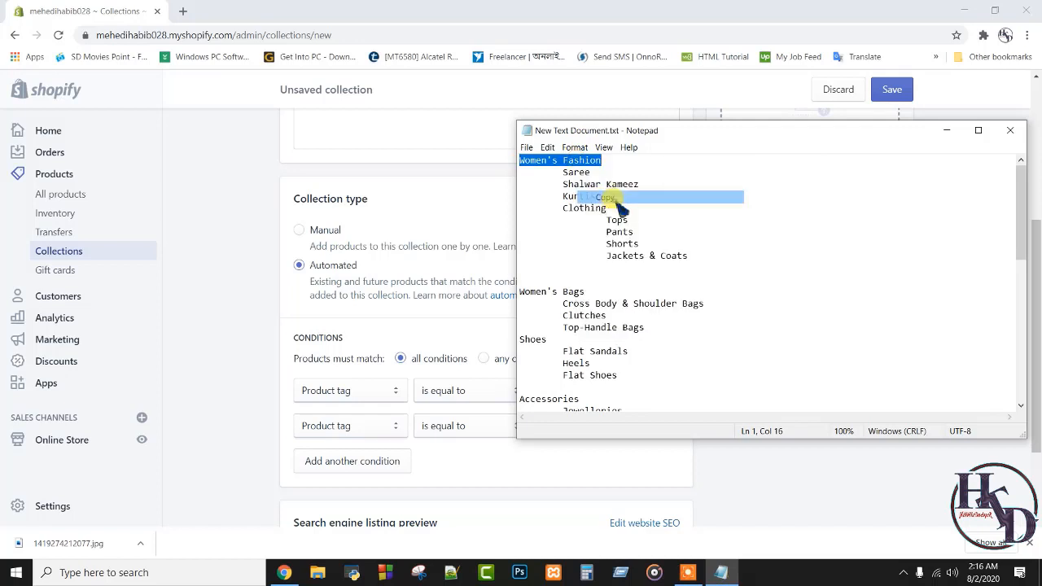
click(479, 442)
right_click(555, 430)
click(599, 320)
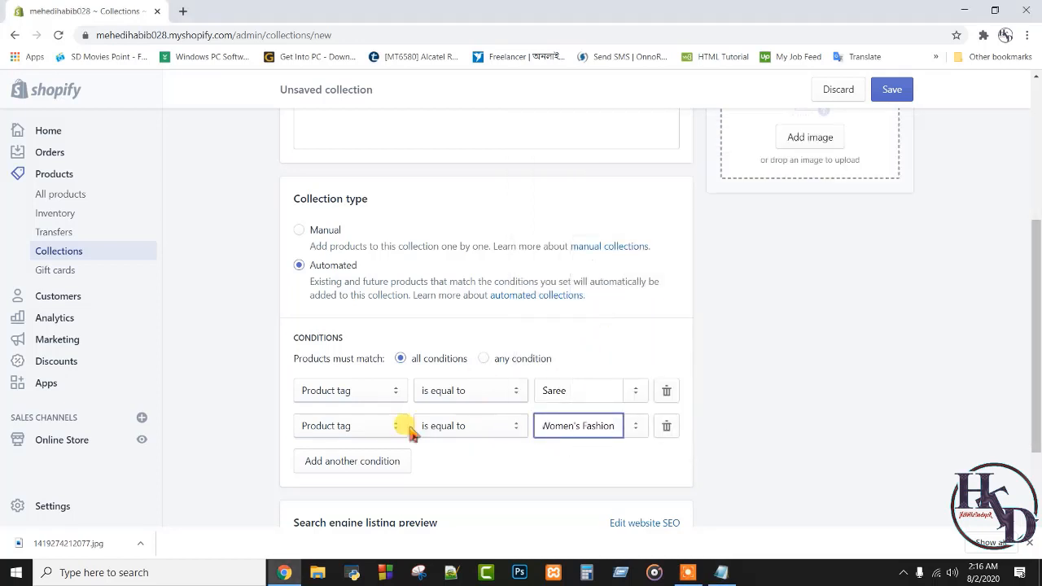
click(487, 359)
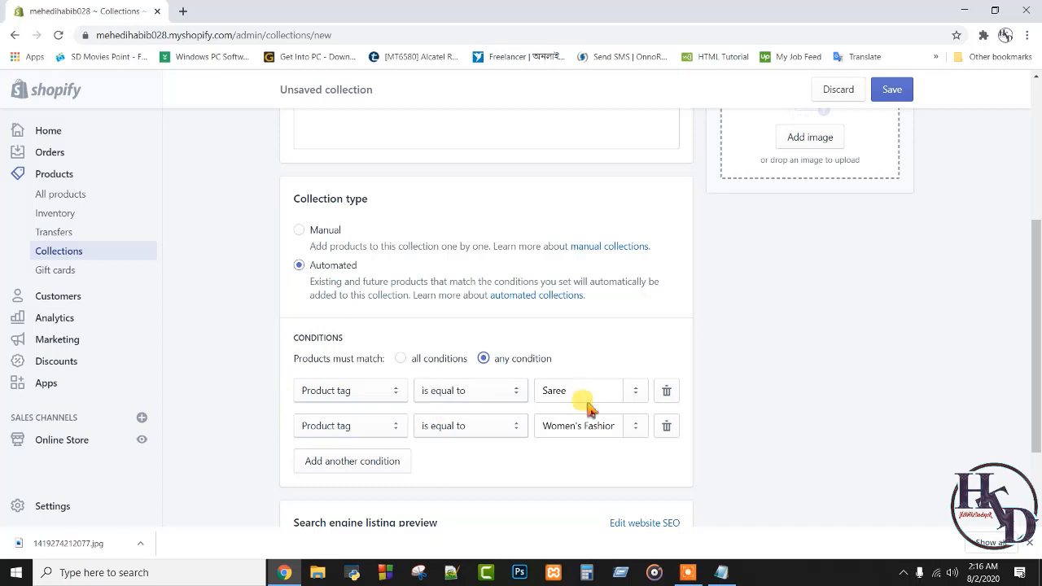
Review the unsaved Saree collection's title, description area, collection type and tag conditions.
scroll(525, 352, up, 2)
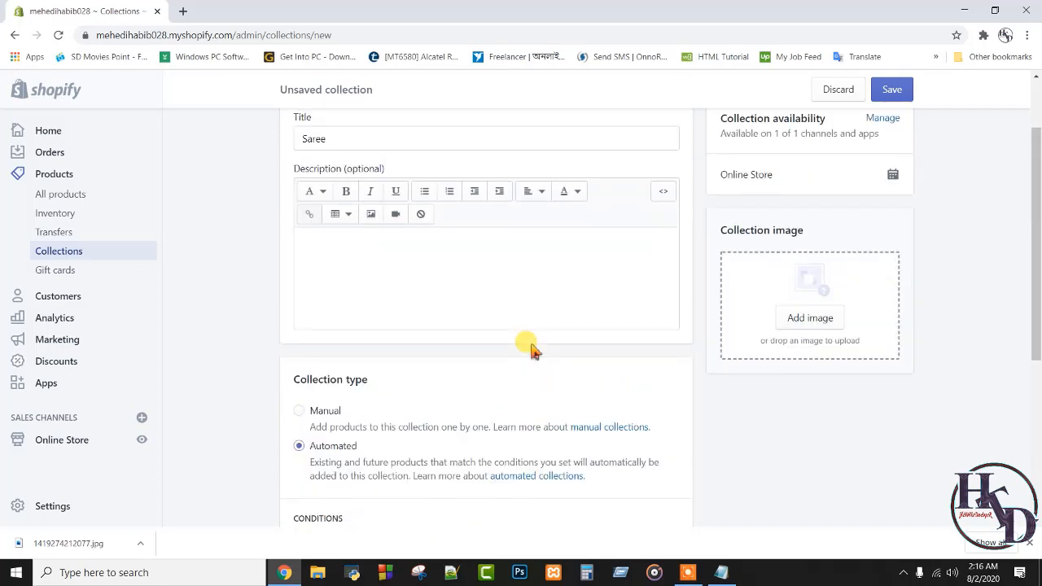
scroll(531, 345, up, 1)
scroll(533, 348, down, 3)
scroll(541, 359, up, 3)
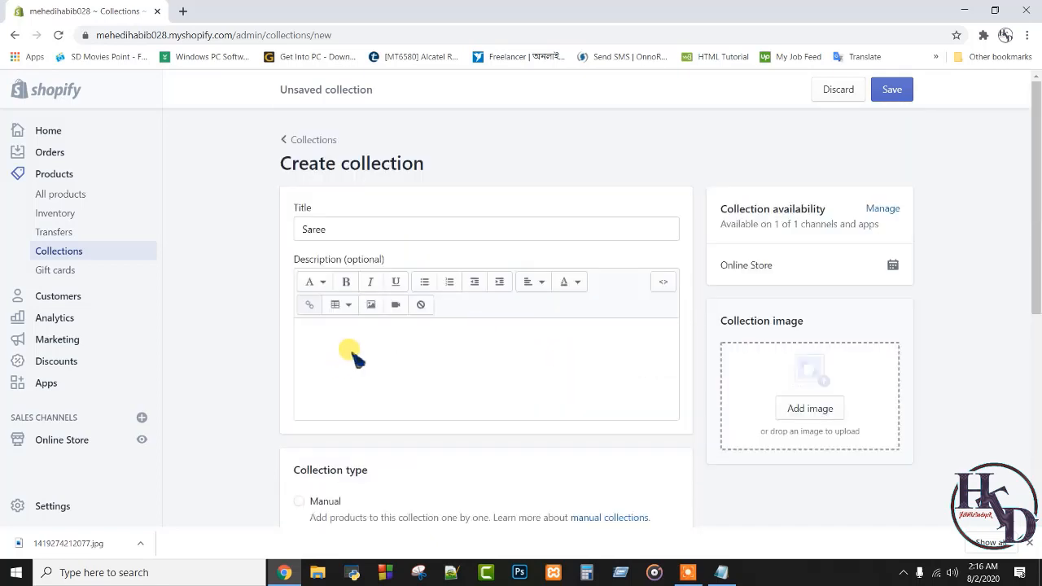
scroll(352, 356, down, 3)
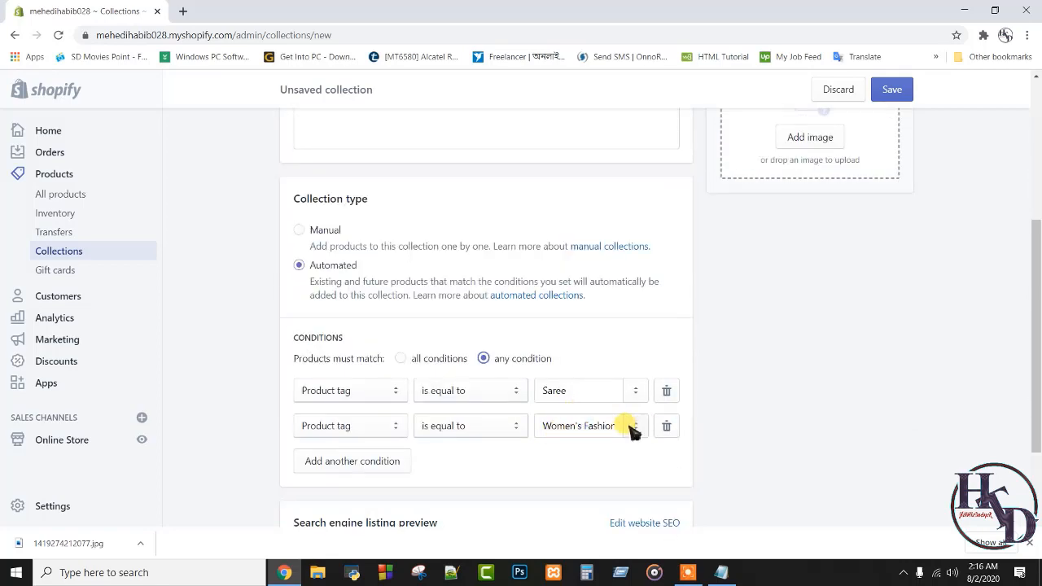
scroll(603, 367, up, 3)
scroll(586, 366, down, 2)
scroll(554, 391, up, 2)
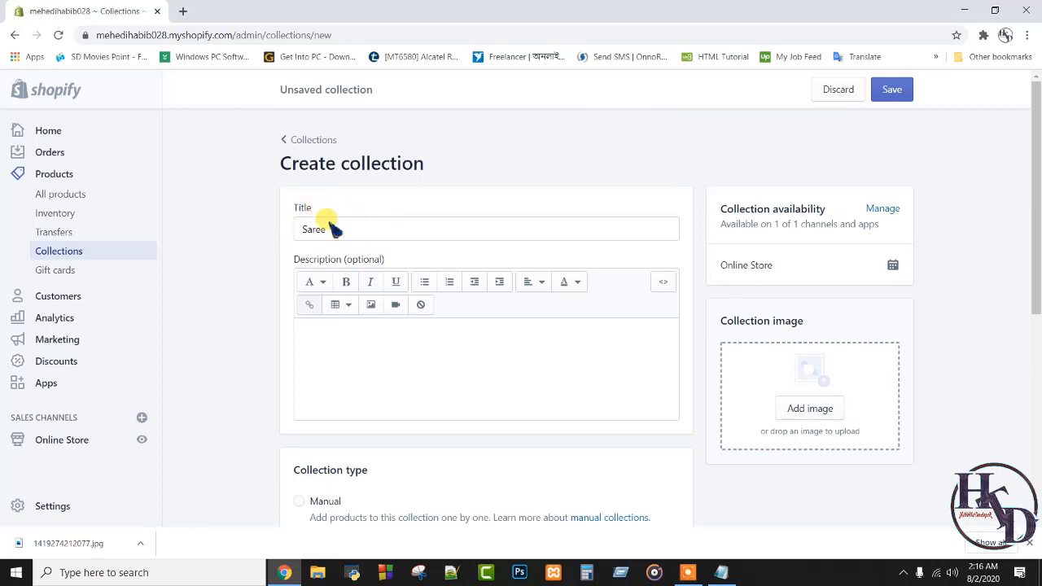
scroll(580, 429, down, 3)
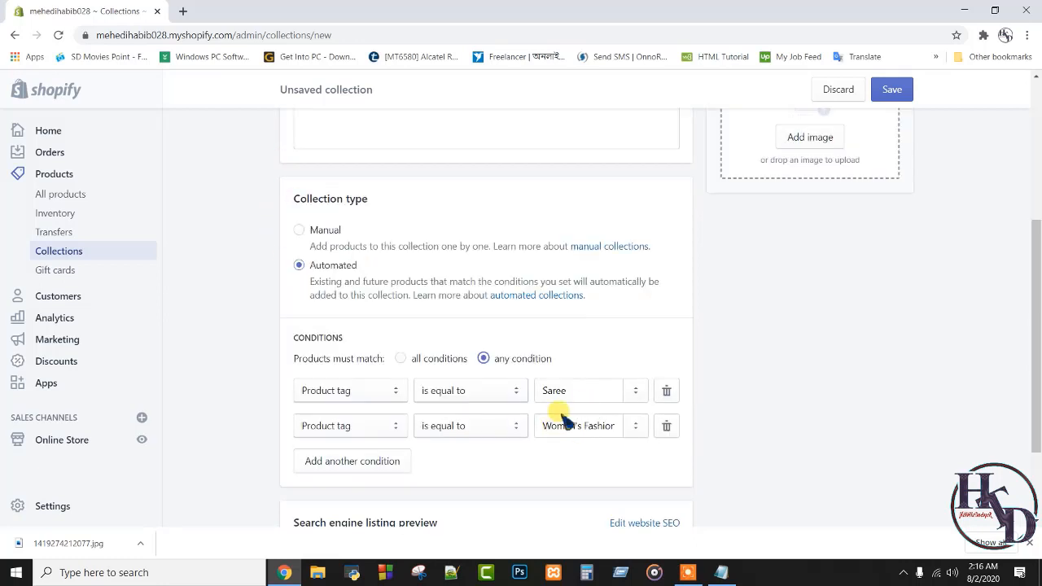
scroll(405, 225, up, 3)
scroll(456, 326, down, 3)
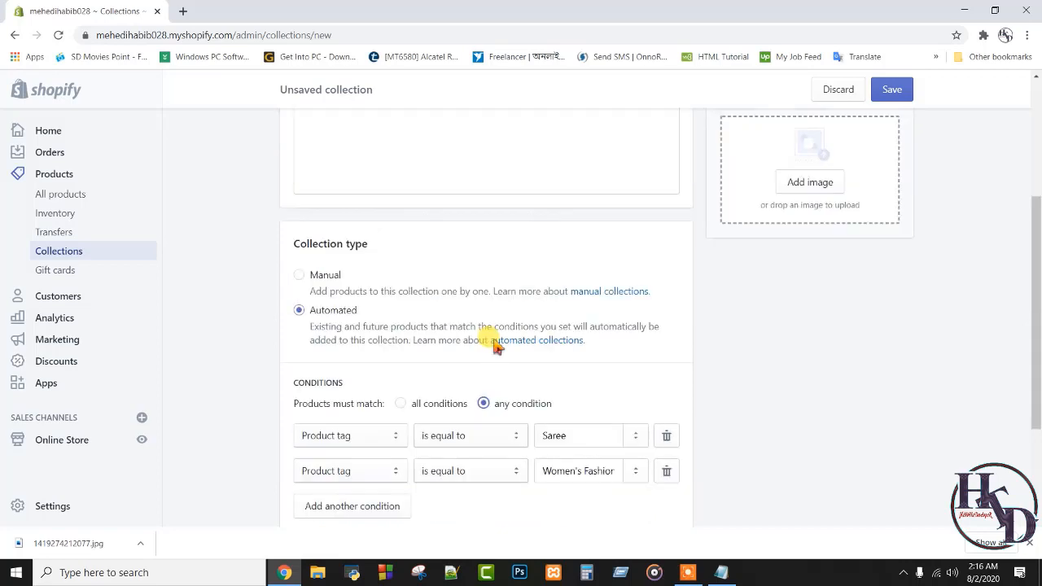
scroll(521, 366, down, 1)
scroll(350, 207, up, 3)
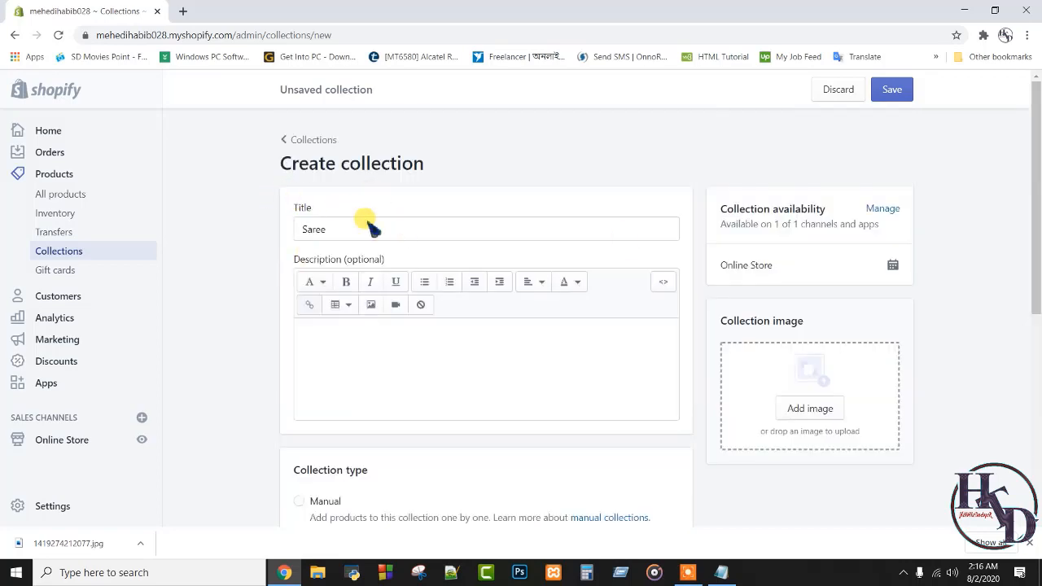
scroll(372, 226, down, 2)
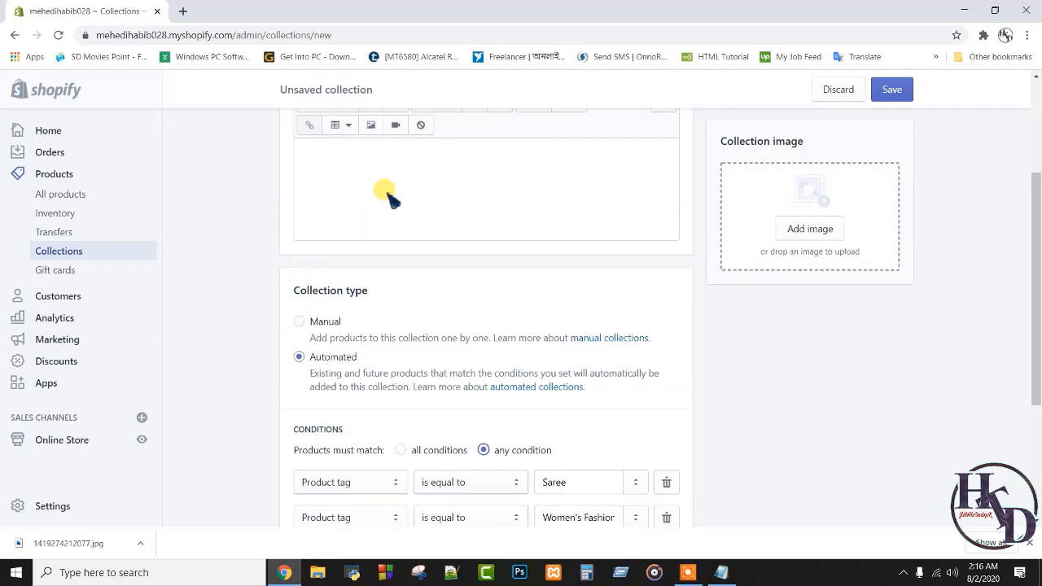
scroll(375, 191, up, 2)
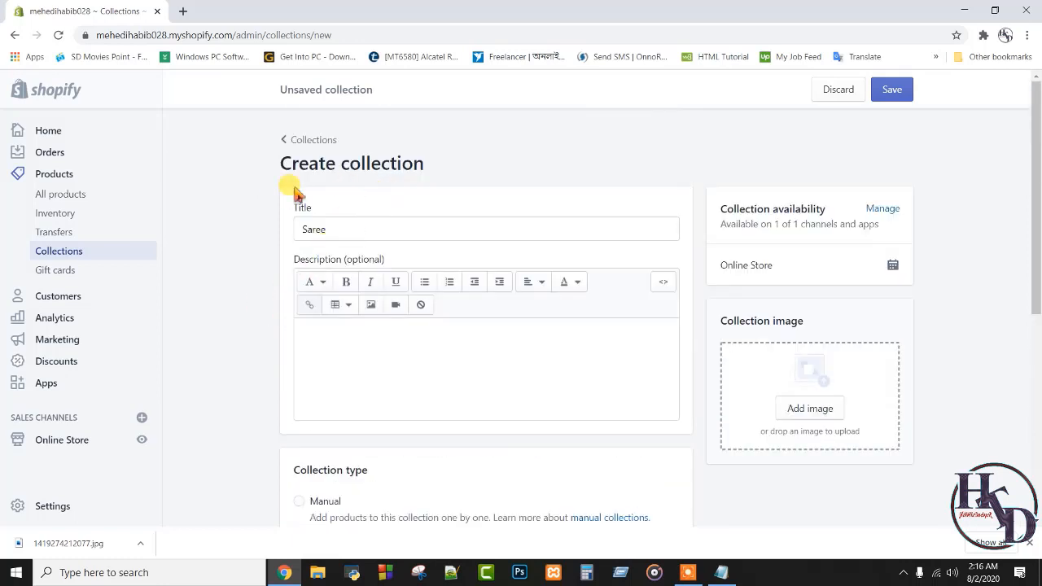
scroll(732, 338, down, 1)
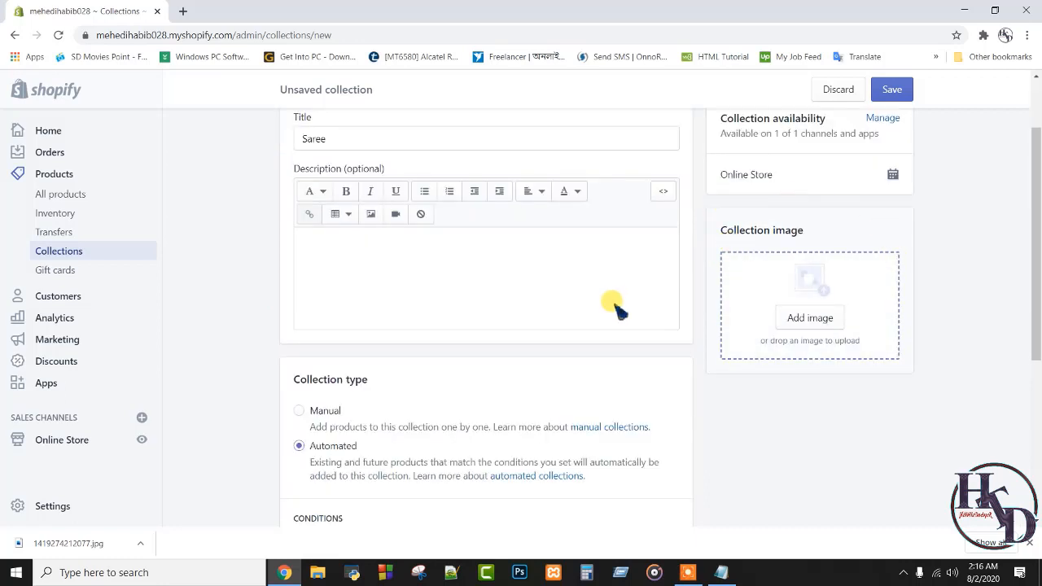
scroll(619, 293, up, 1)
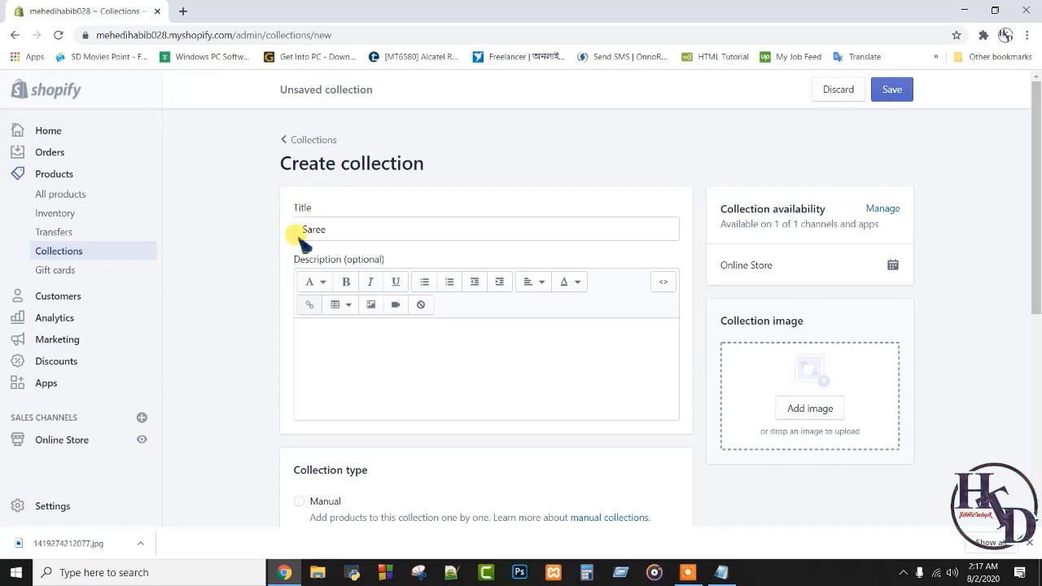
Save the new Saree collection.
click(892, 90)
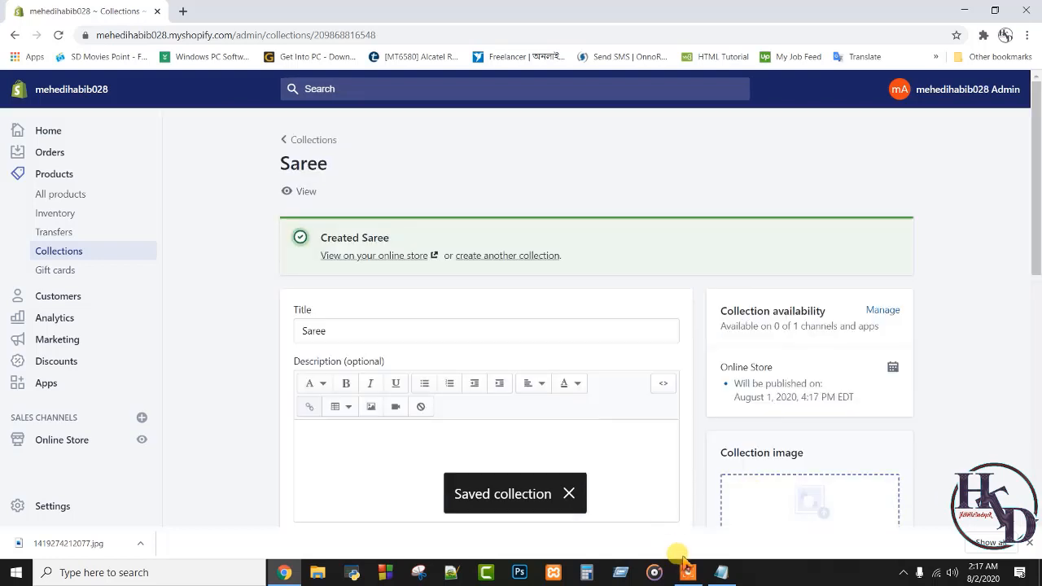
mouse_move(689, 576)
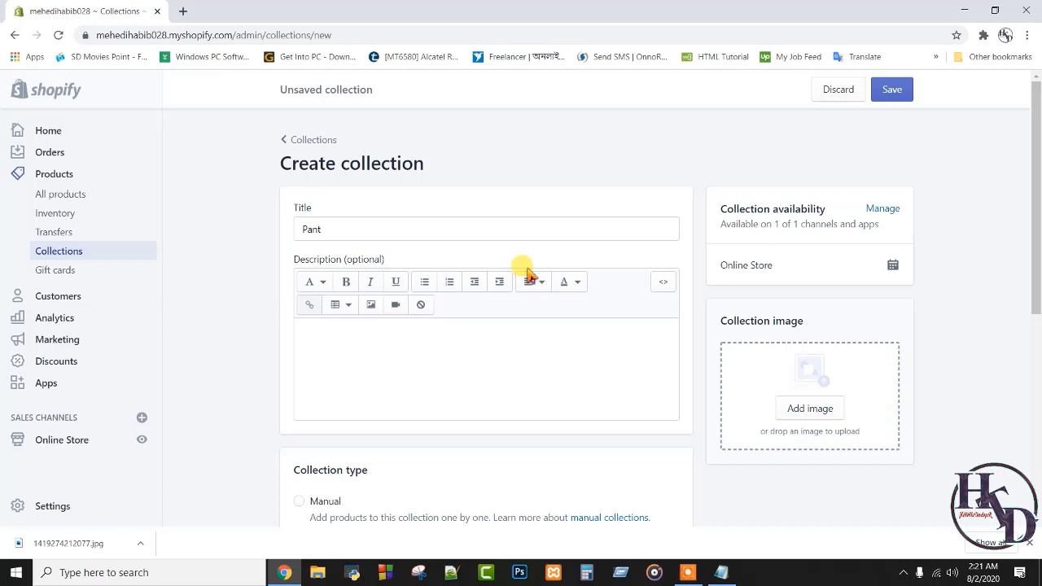
Open the Pant collection's website SEO fields, look over its page title, description and URL handle, and save the collection.
scroll(528, 275, down, 5)
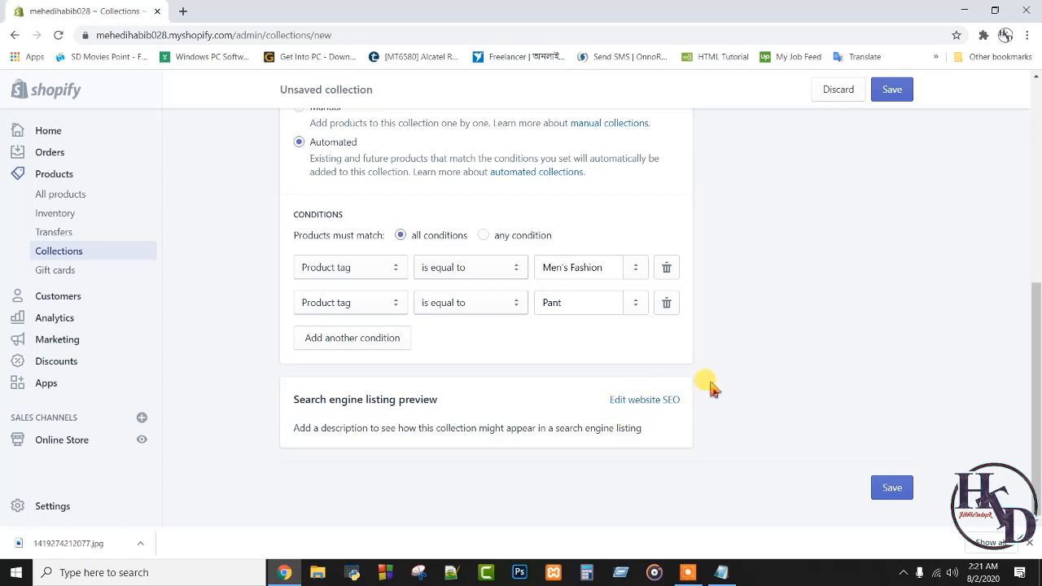
click(634, 398)
scroll(326, 366, down, 2)
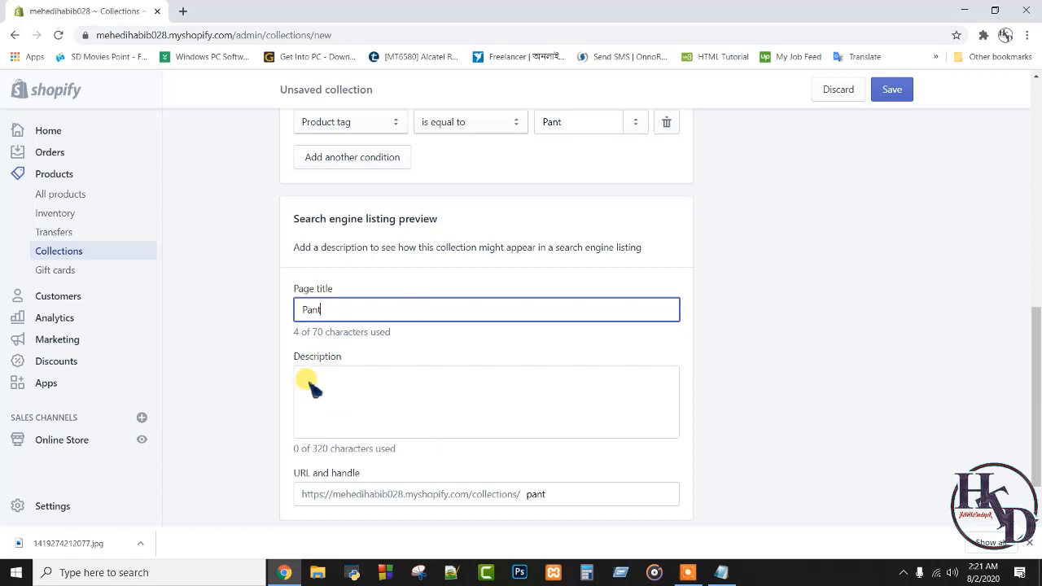
scroll(387, 417, down, 1)
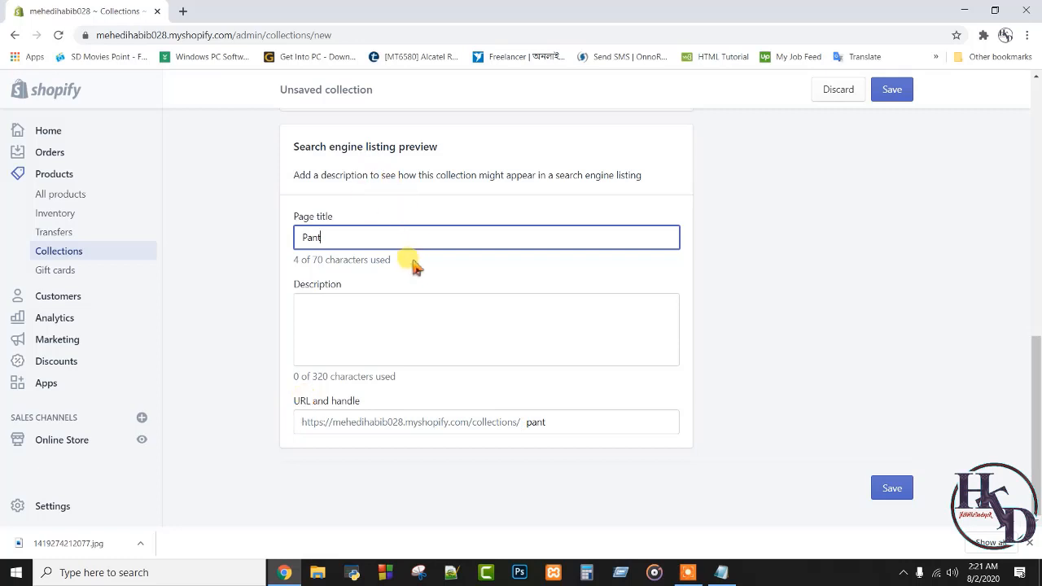
scroll(415, 283, up, 1)
scroll(424, 293, down, 1)
click(341, 317)
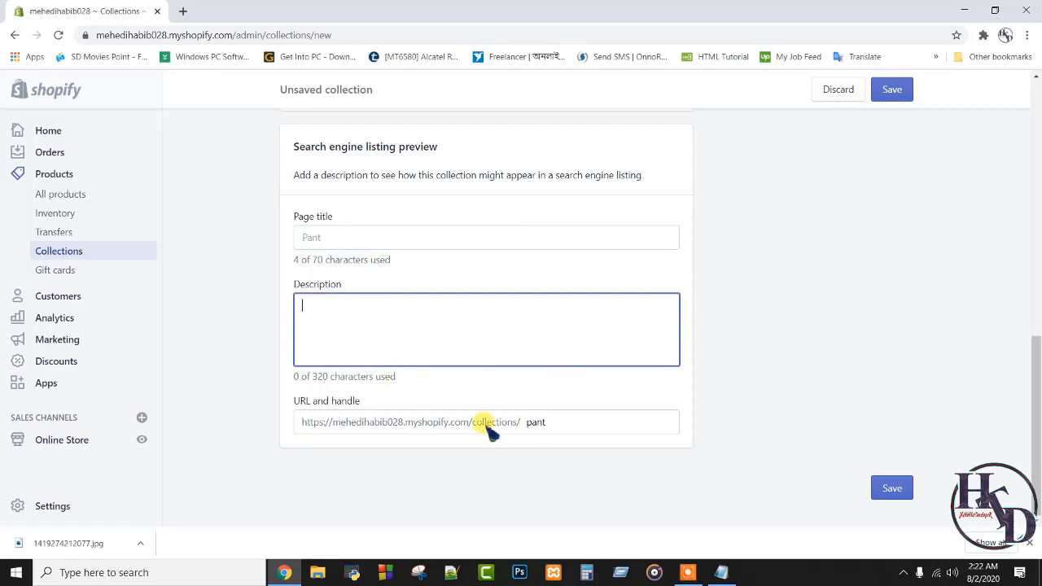
click(896, 491)
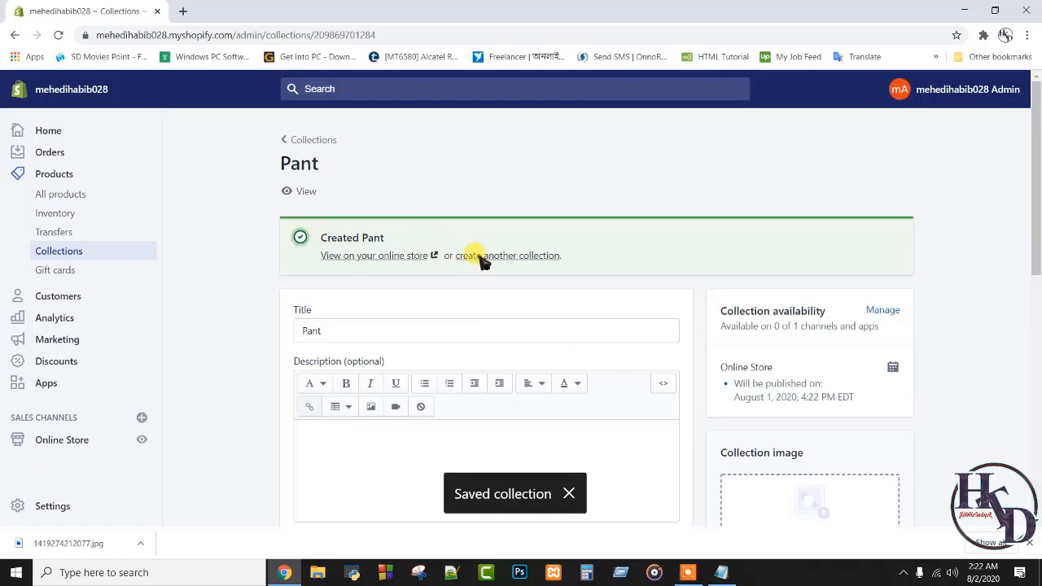
Return to the collections list and review the created collections with their product tag conditions.
click(305, 140)
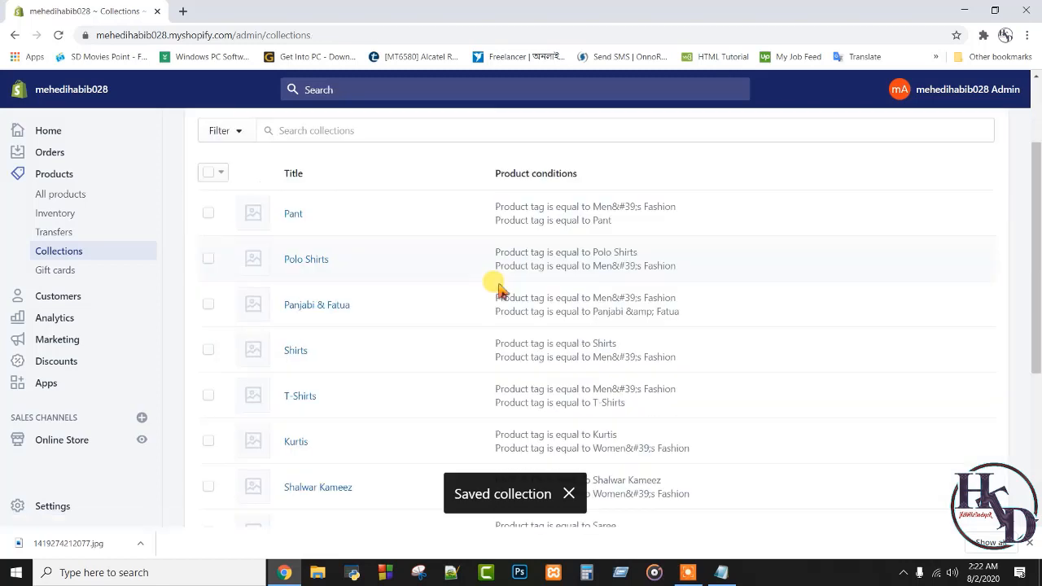
scroll(489, 281, down, 3)
scroll(468, 263, up, 5)
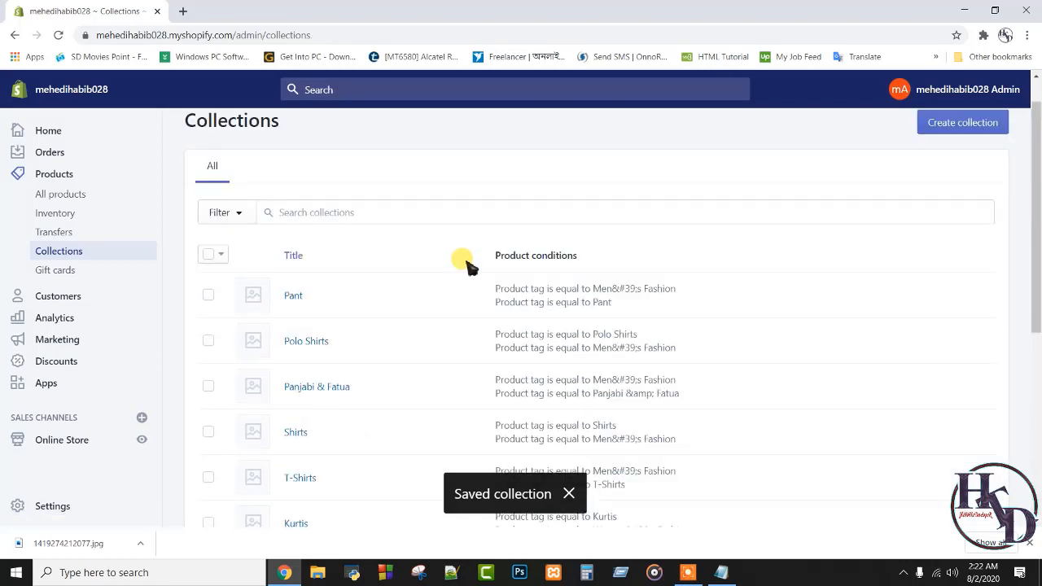
scroll(468, 263, down, 5)
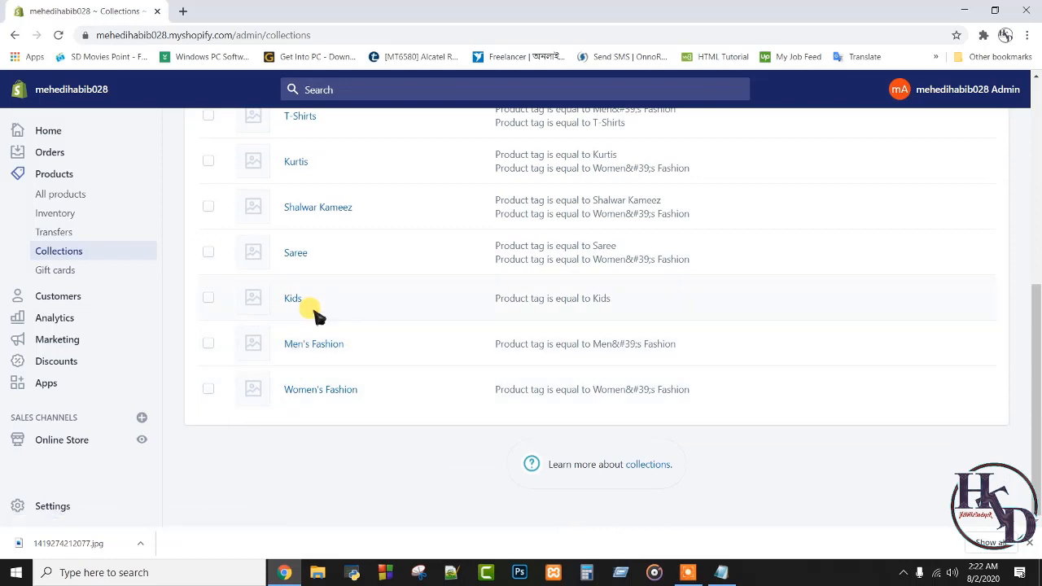
scroll(277, 309, up, 1)
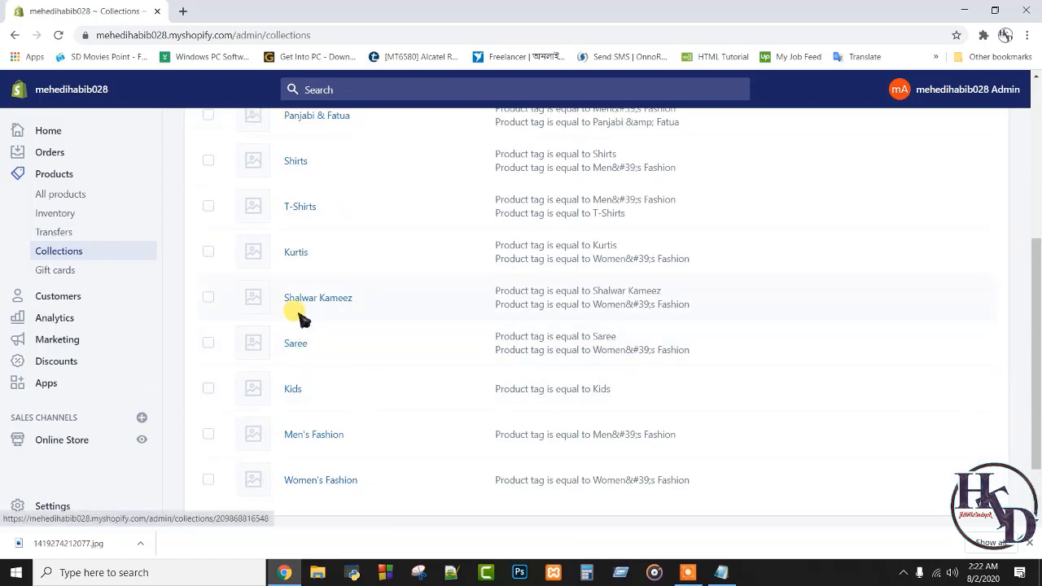
scroll(325, 310, up, 1)
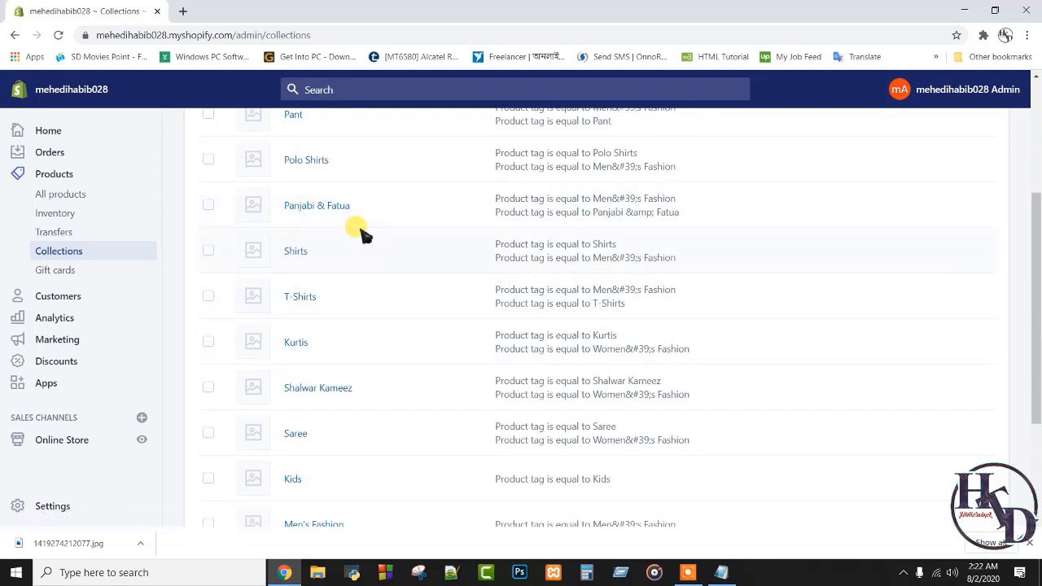
scroll(303, 192, up, 1)
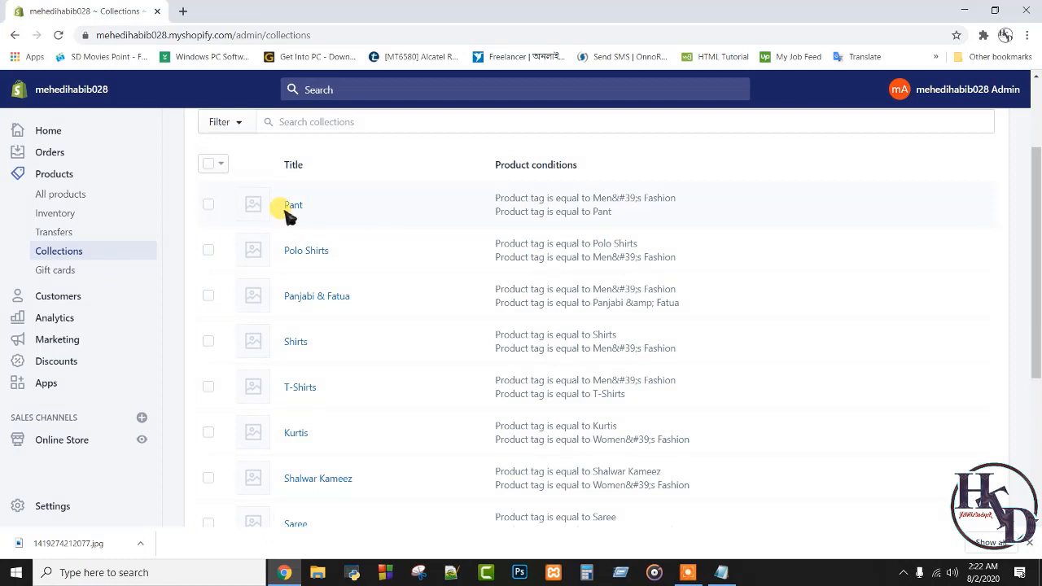
scroll(417, 229, down, 3)
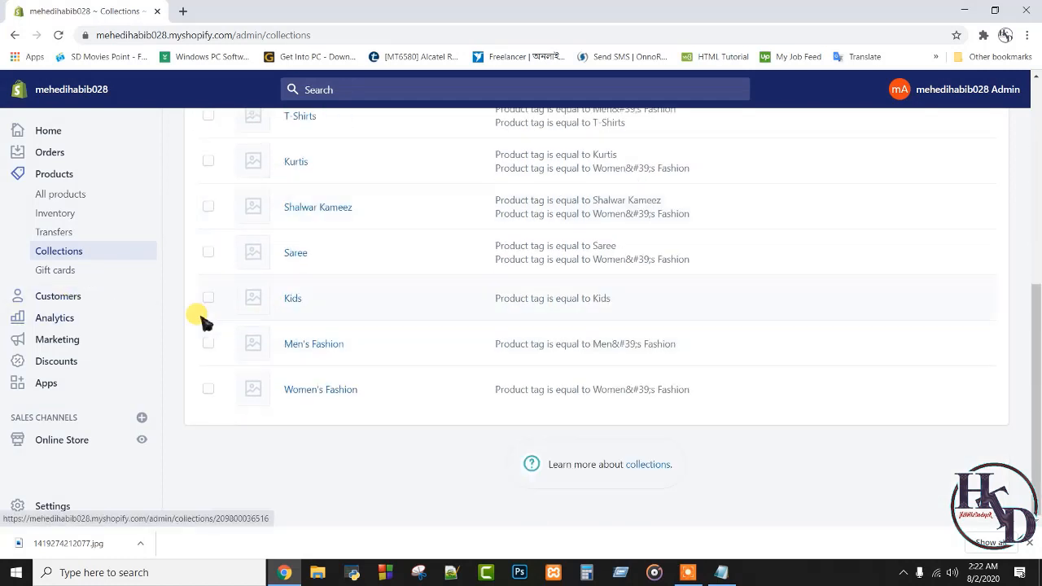
Open the online store's Debut theme for customization and look through the home page preview.
click(62, 441)
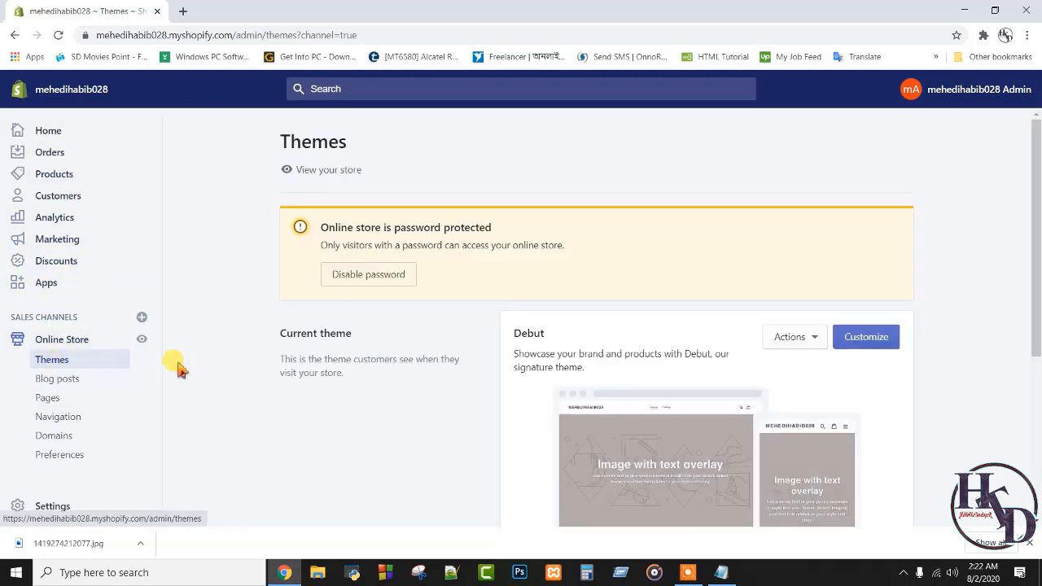
click(868, 337)
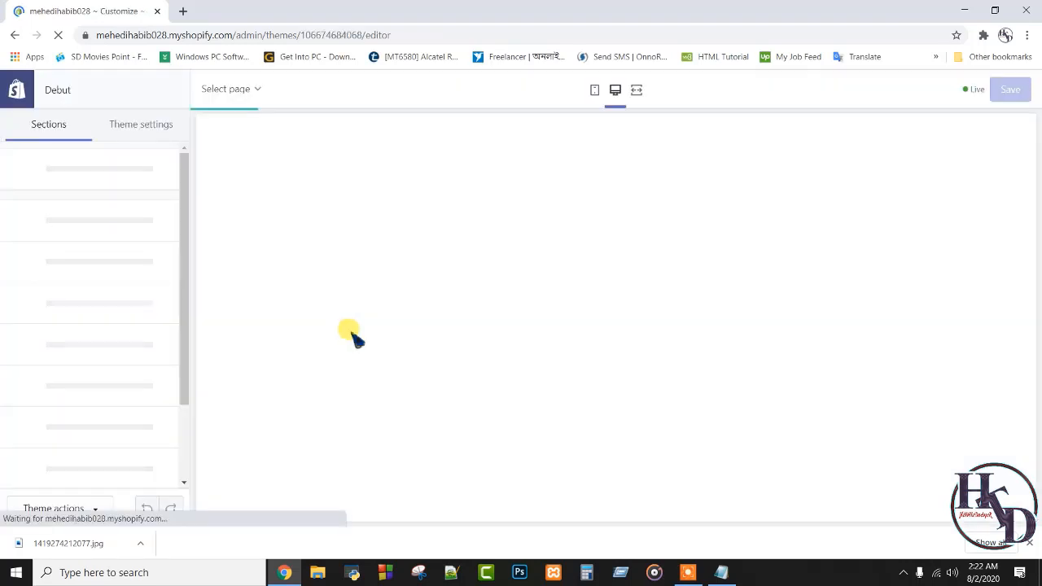
scroll(670, 298, down, 5)
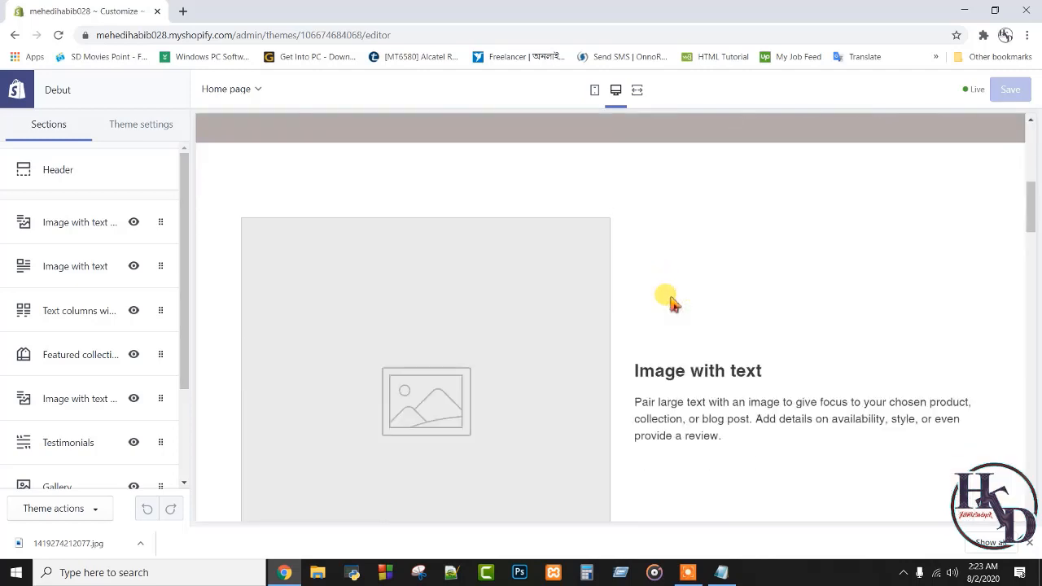
scroll(669, 298, down, 10)
scroll(669, 298, up, 10)
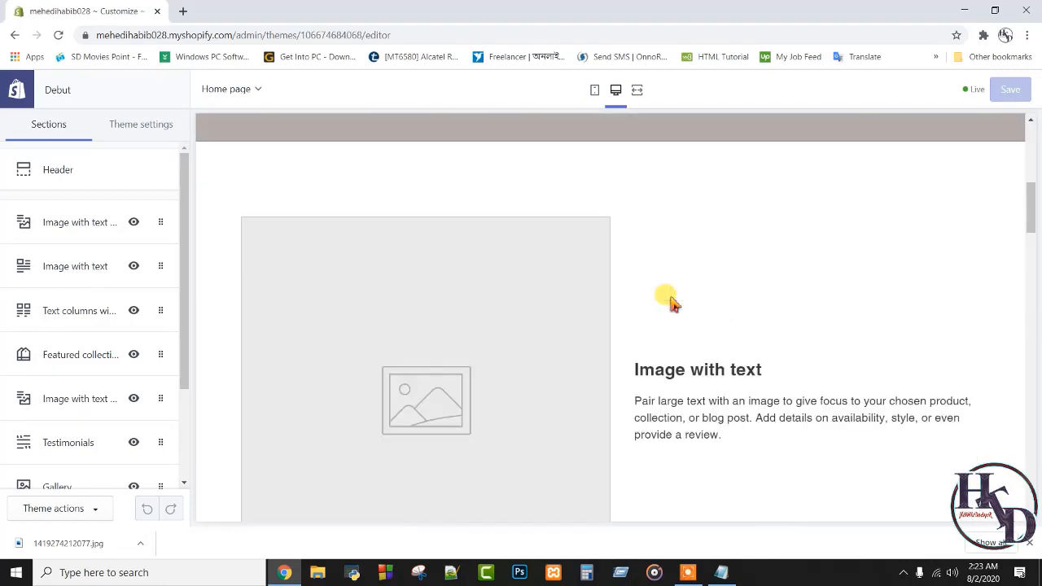
Examine the home page preview from the header through the image, text column and featured collection sections.
scroll(669, 298, up, 5)
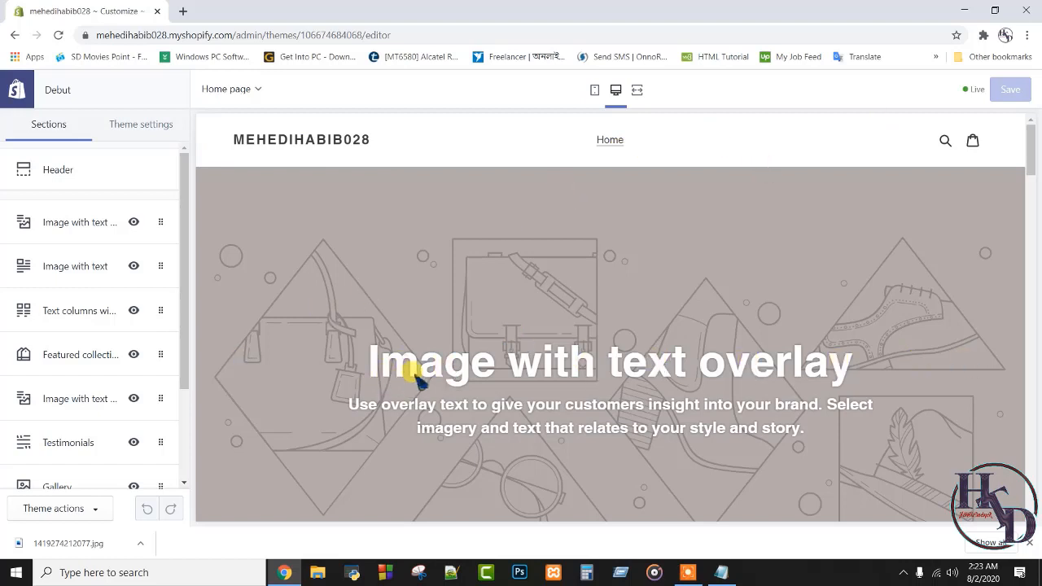
scroll(538, 376, down, 3)
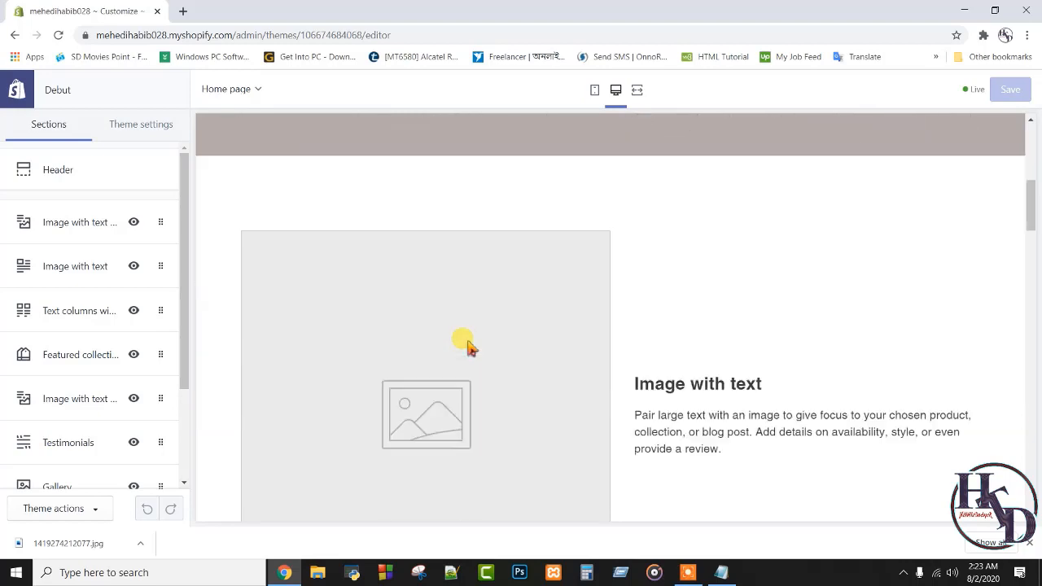
scroll(419, 400, down, 7)
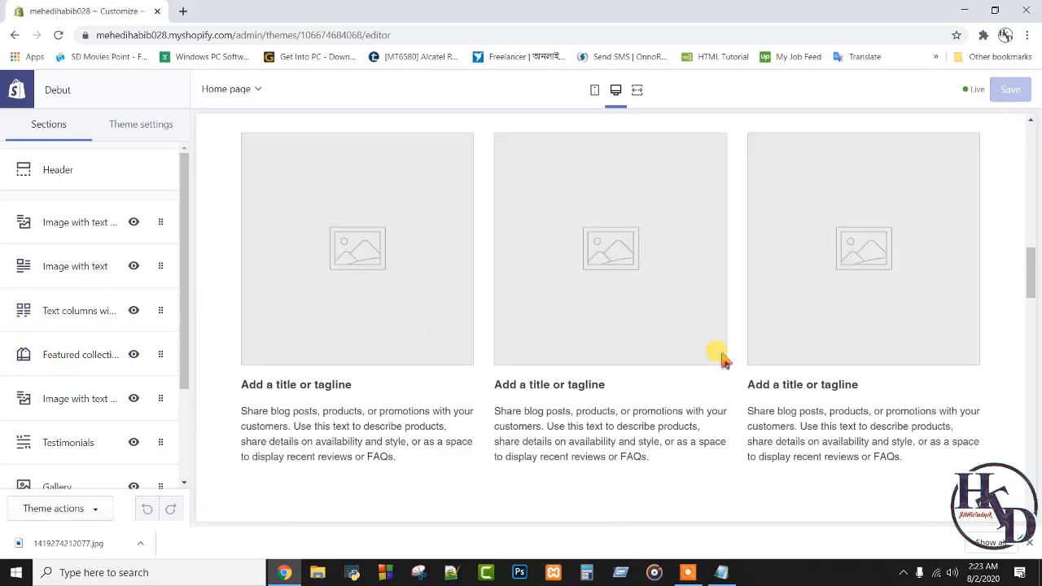
scroll(655, 378, down, 3)
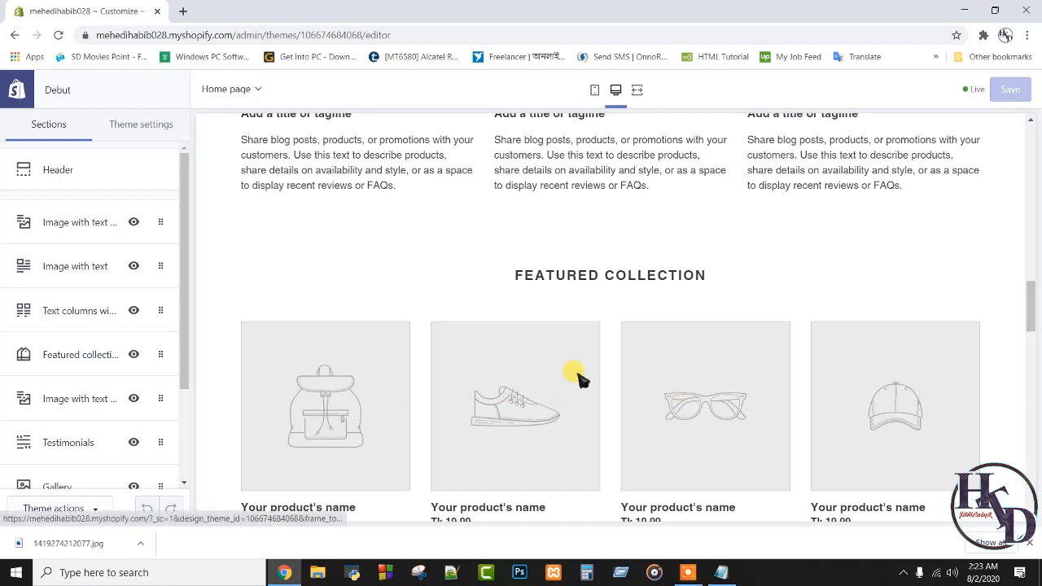
mouse_move(133, 310)
click(80, 317)
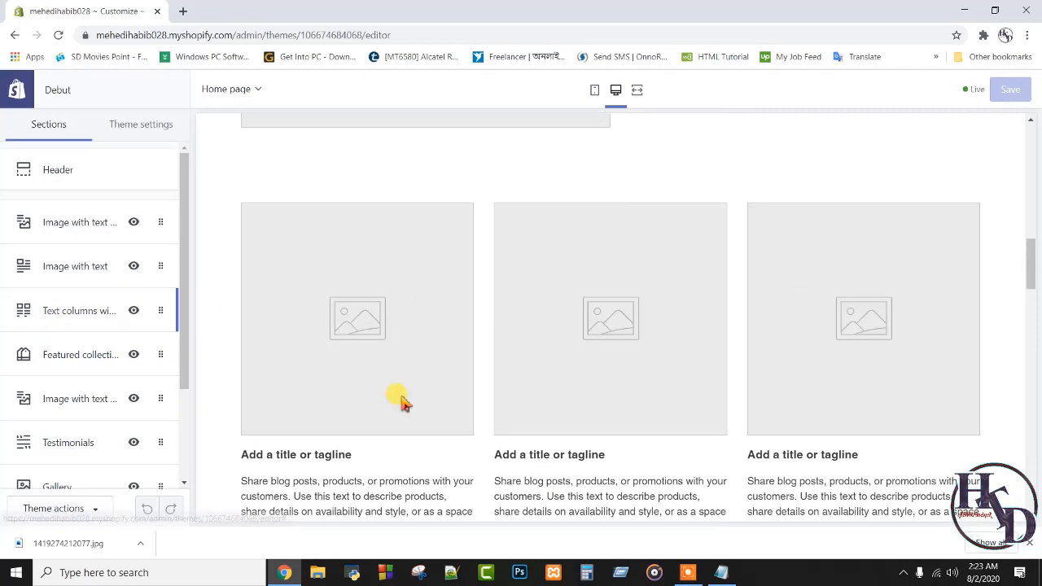
scroll(405, 399, up, 13)
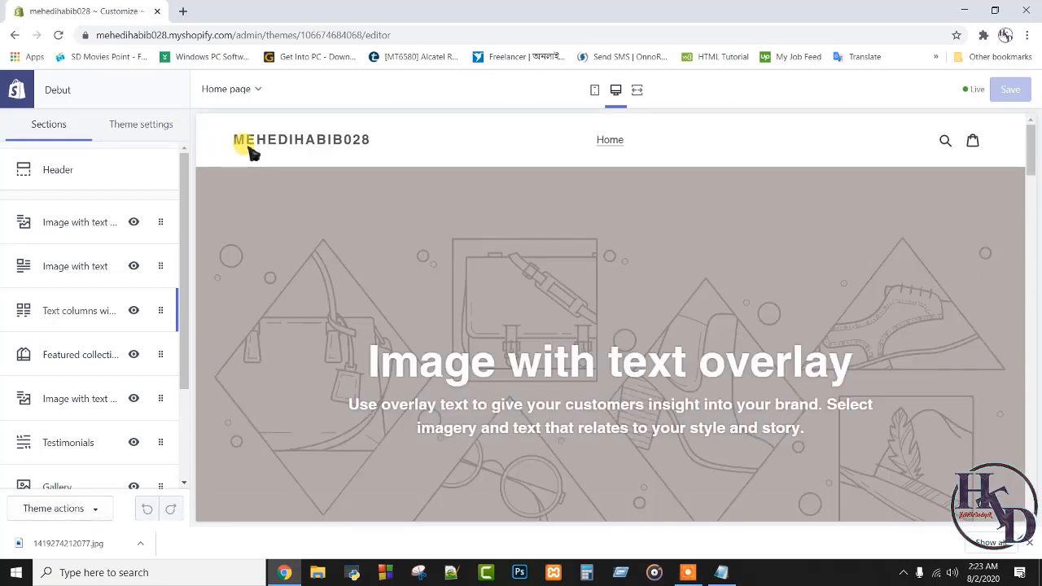
Open the Header section's settings, turn on the announcement bar, and dismiss the browser's downloads bar.
click(57, 173)
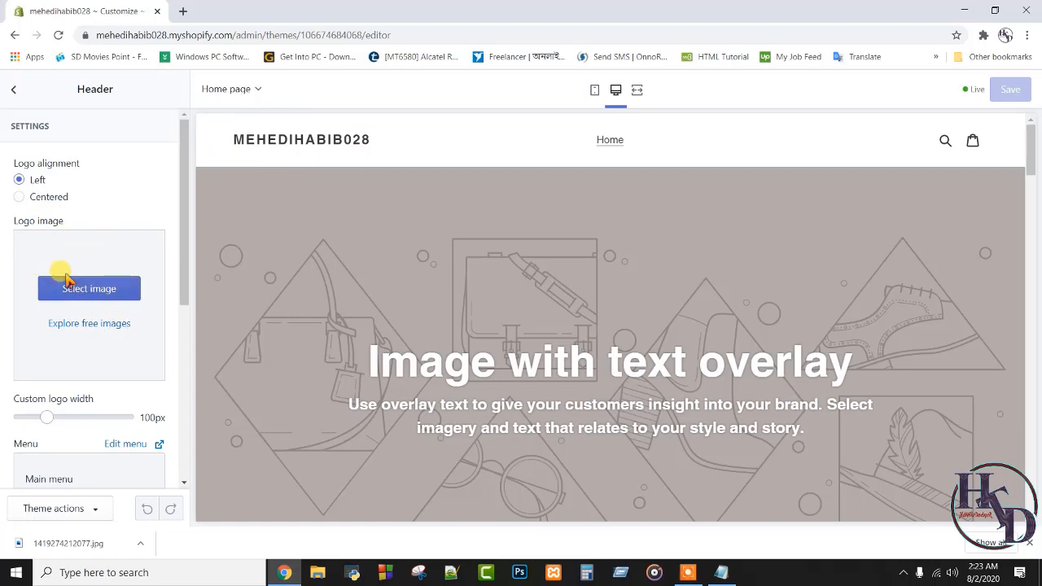
scroll(65, 277, down, 2)
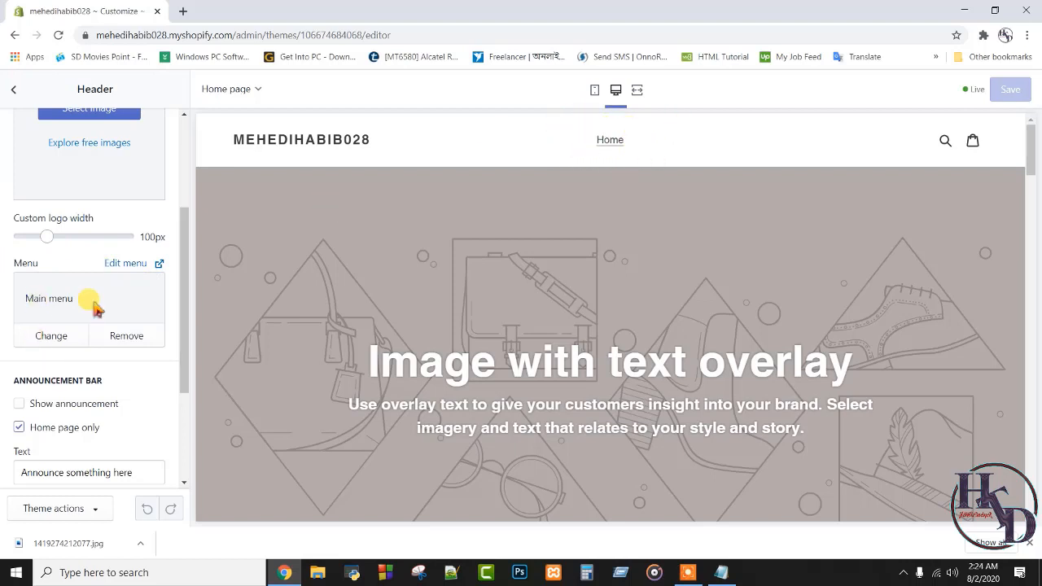
scroll(90, 382, down, 1)
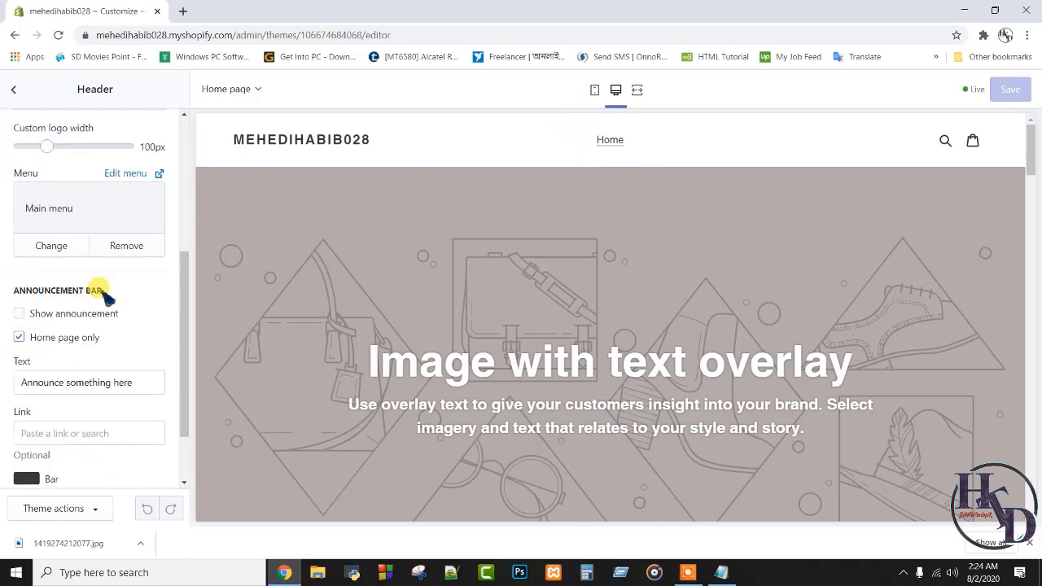
click(19, 314)
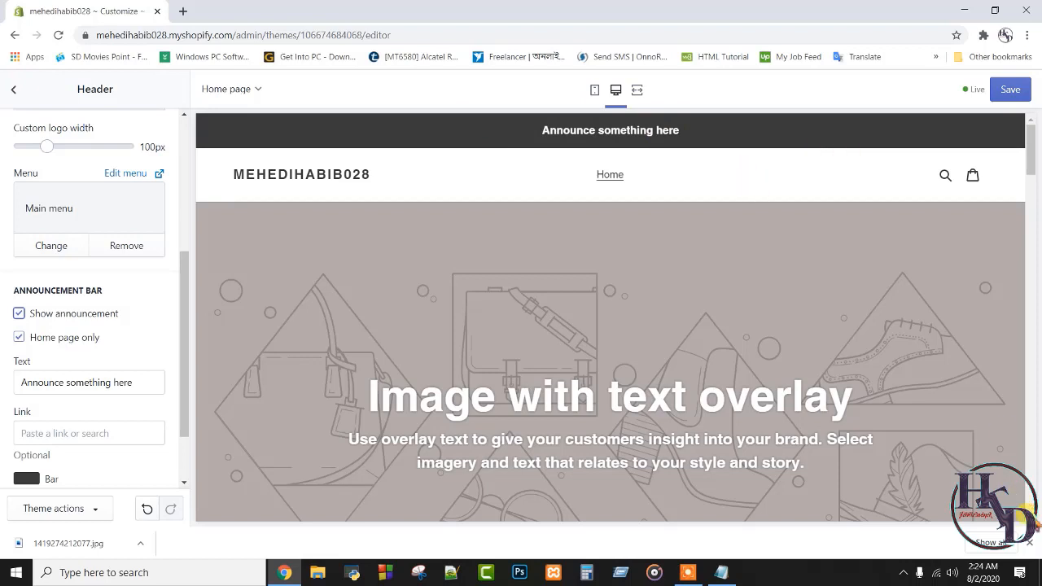
click(1030, 544)
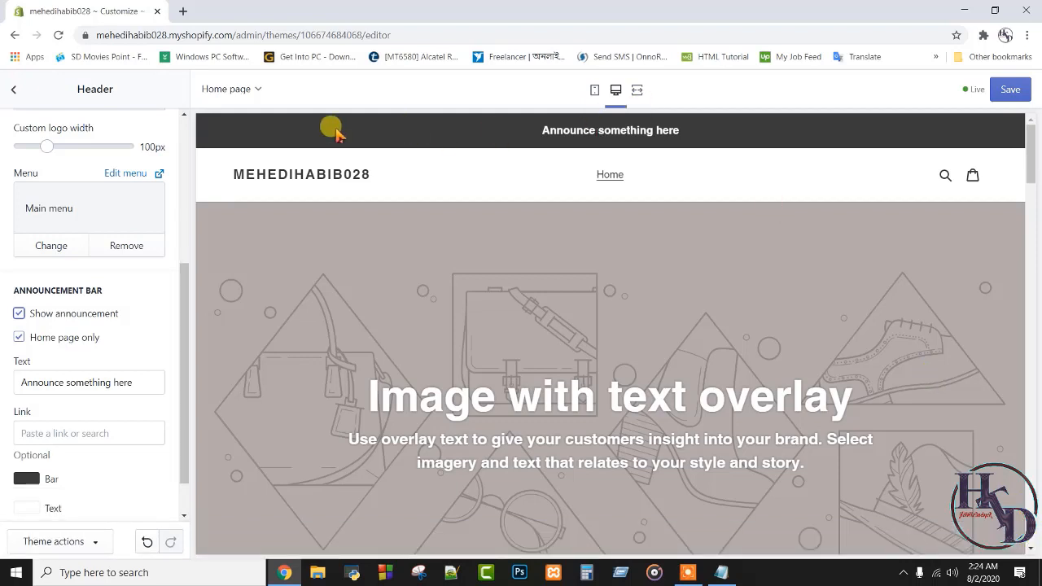
Set the announcement bar text to "Eid offer 25% off now".
scroll(89, 354, down, 1)
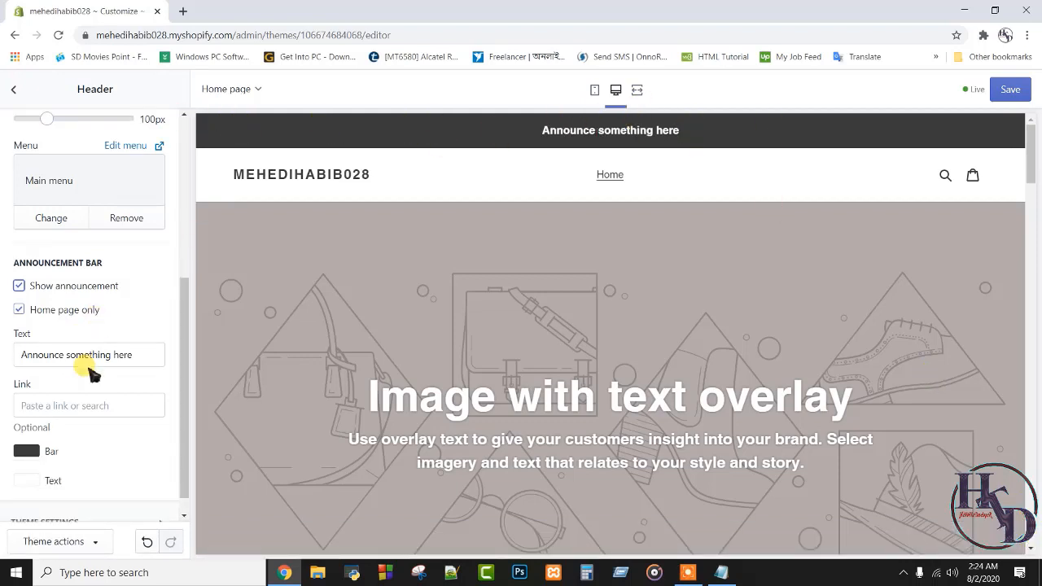
triple_click(137, 332)
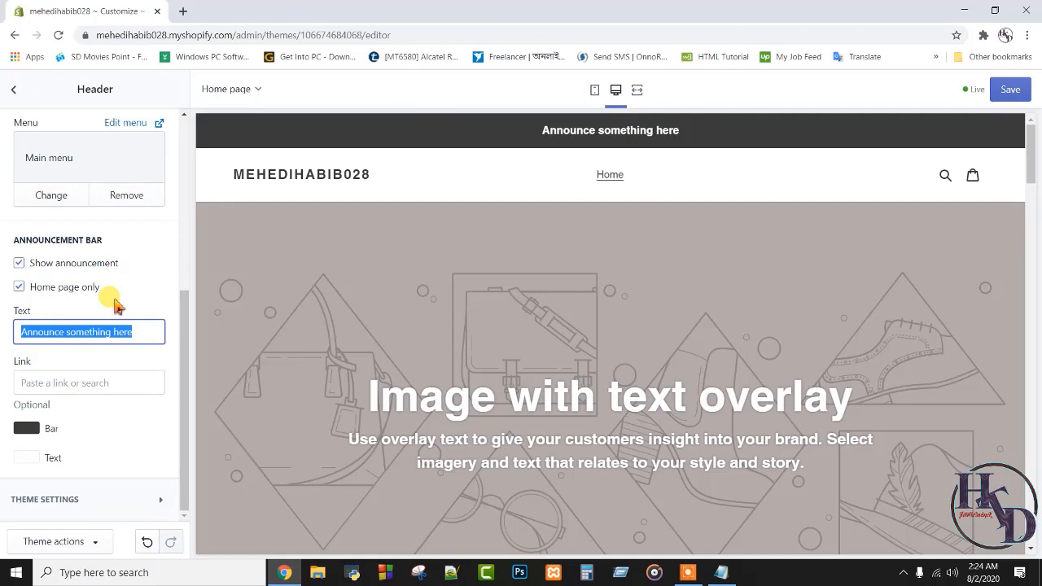
text(Eid offer 25% off n)
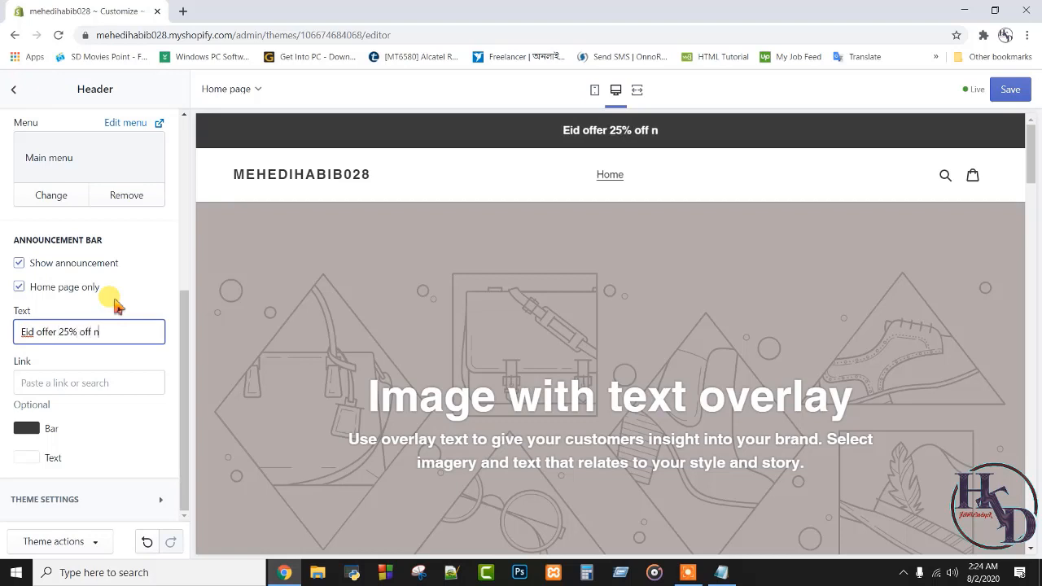
text(ow)
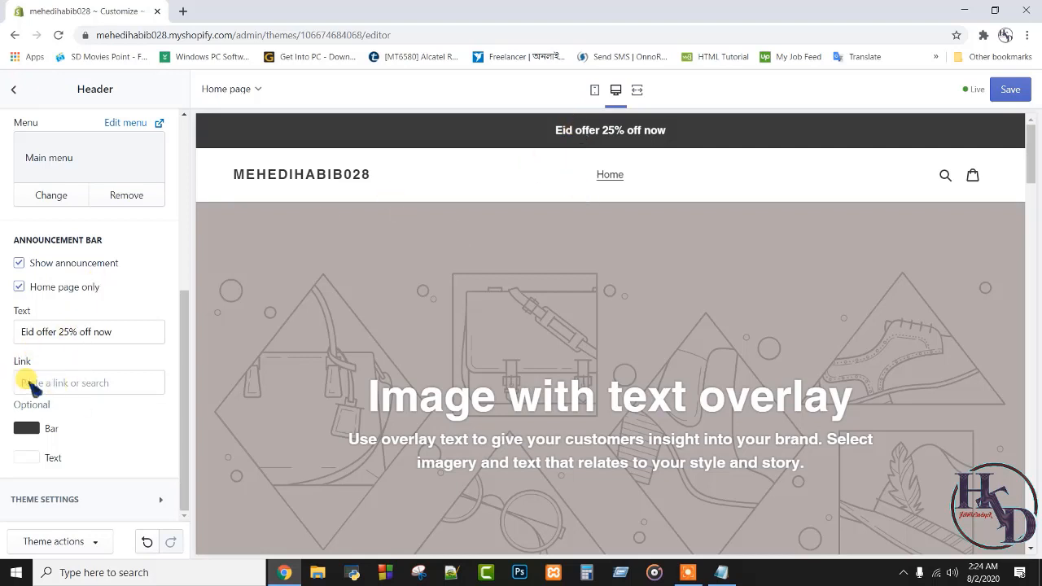
Link the announcement bar to All Collections.
click(27, 385)
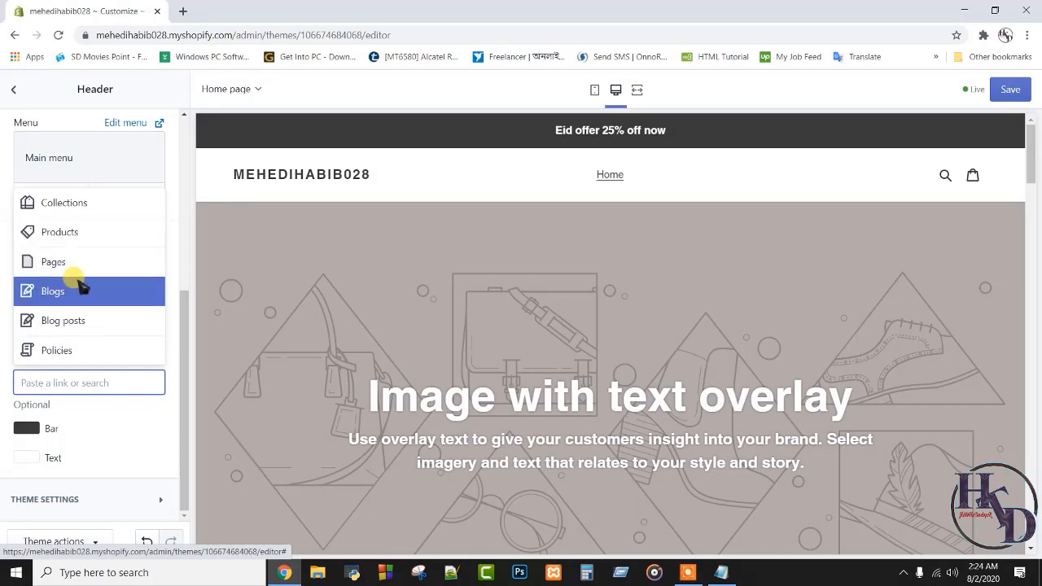
click(70, 208)
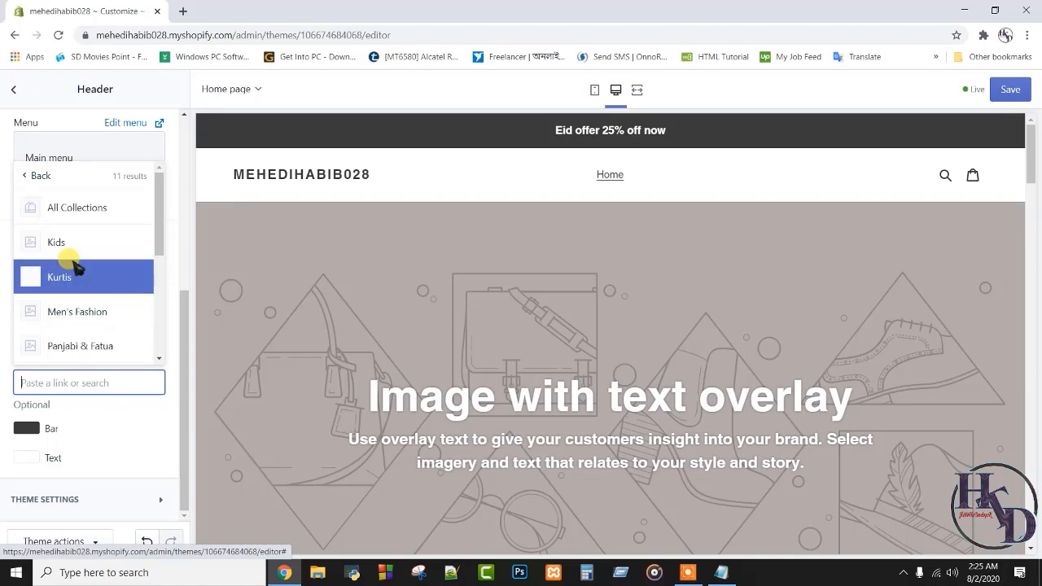
scroll(86, 349, down, 1)
scroll(90, 306, down, 2)
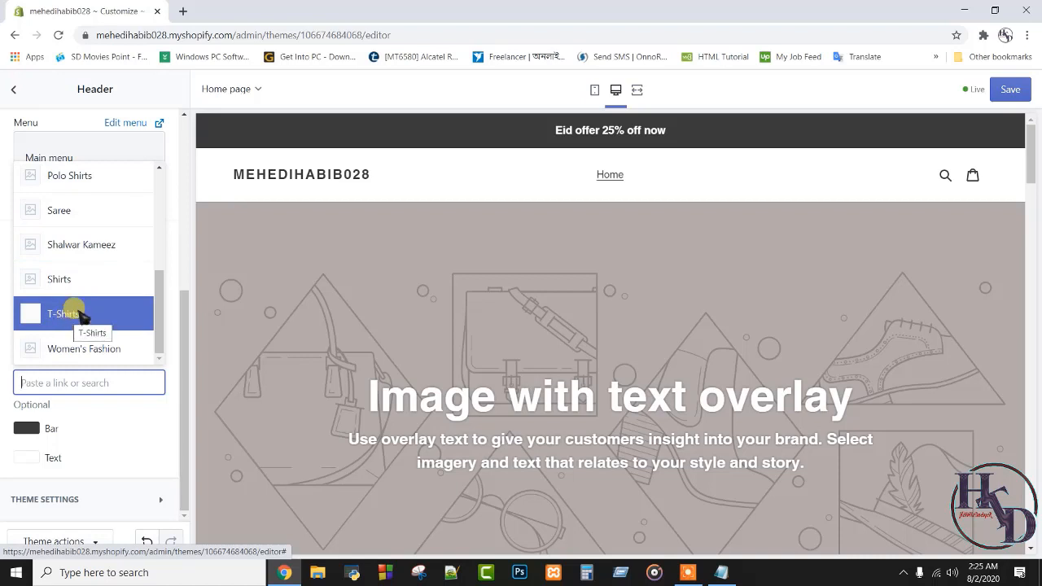
scroll(82, 316, up, 3)
click(70, 204)
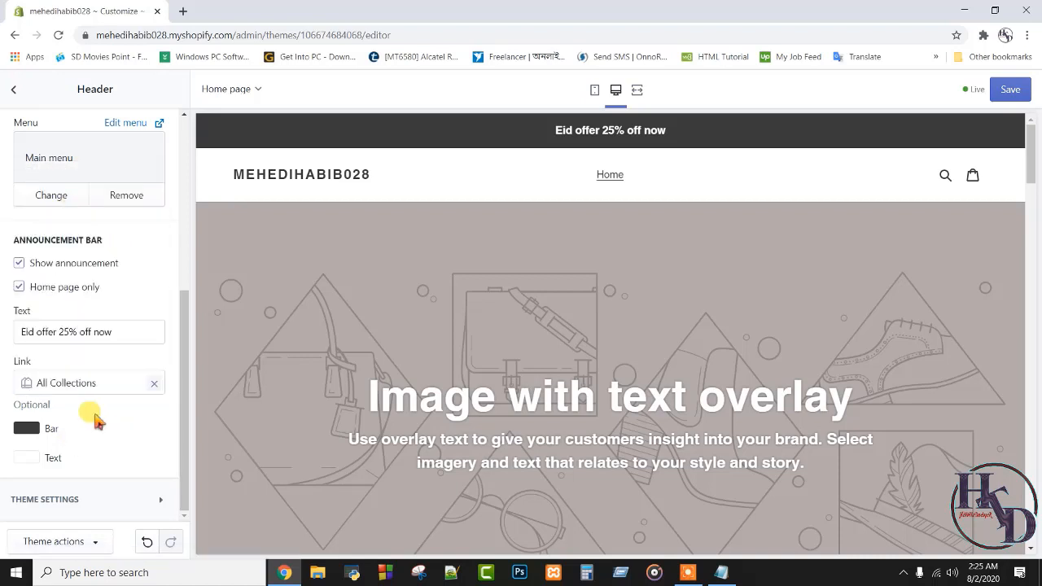
Set the announcement bar's background color to bright orange-red and save the theme changes.
click(27, 428)
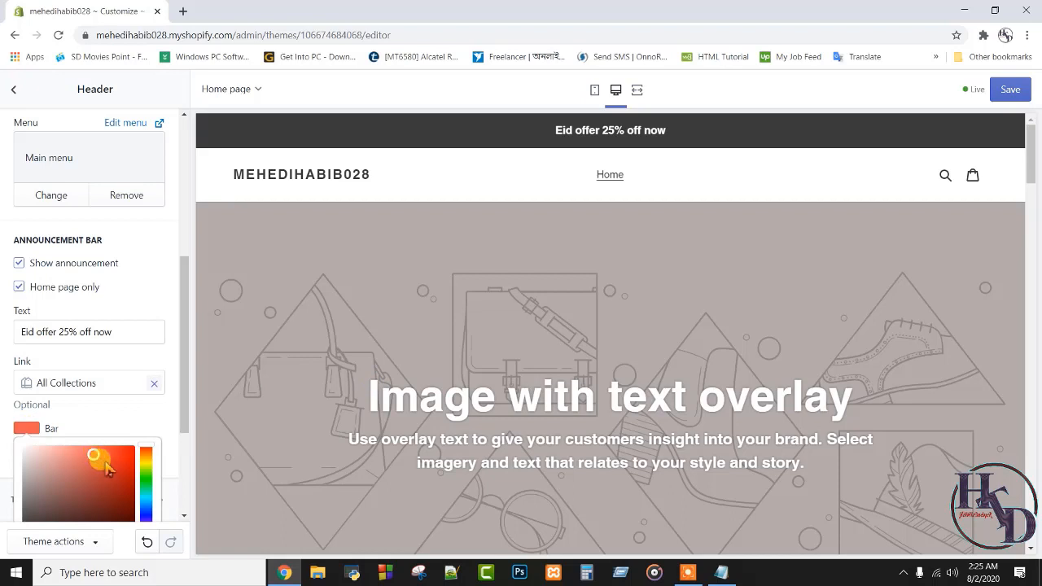
click(114, 420)
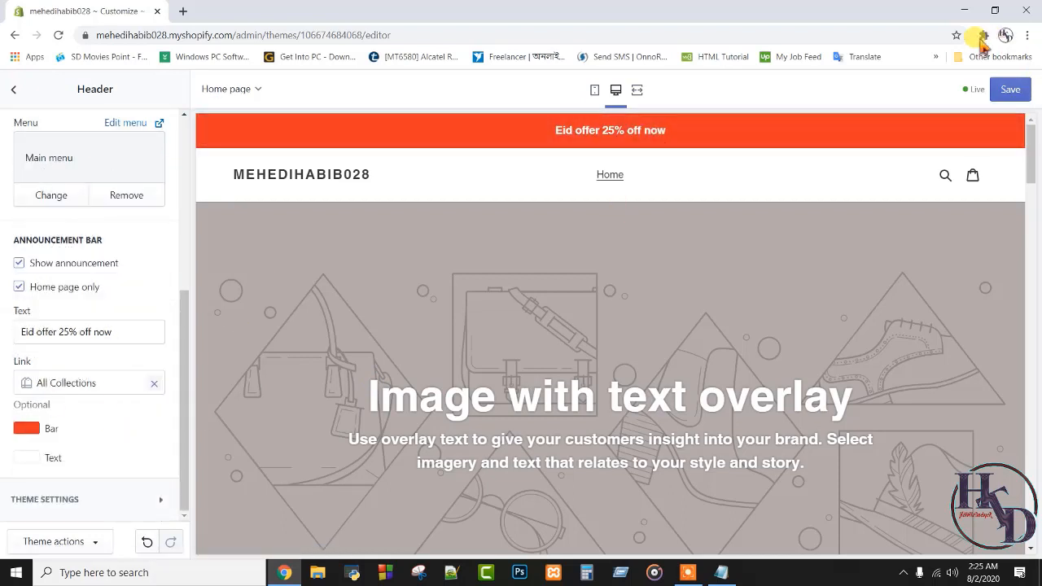
click(1009, 89)
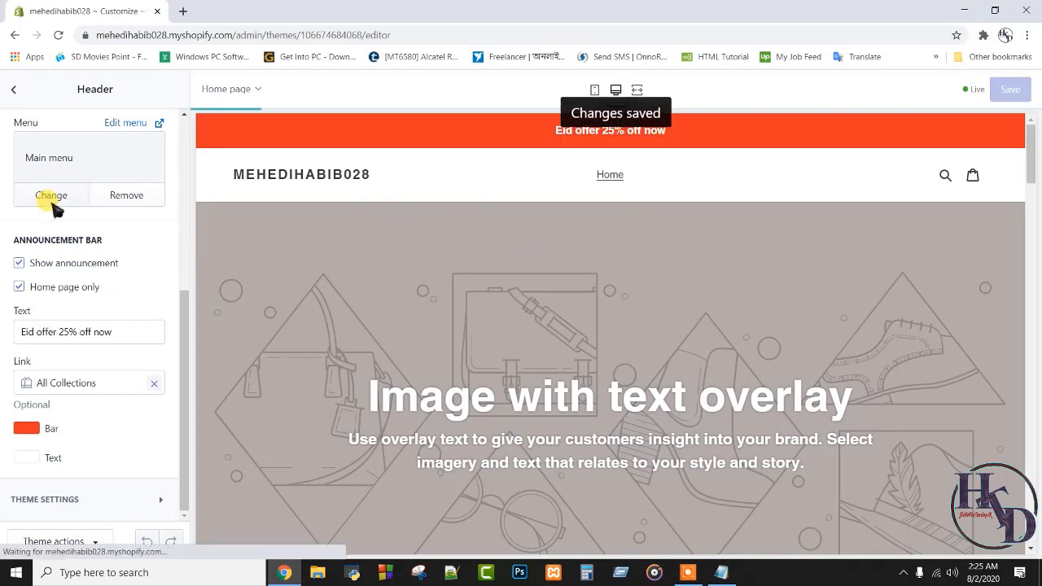
Open the header's main menu for editing, start a new menu item and look through the available link types.
scroll(54, 208, up, 1)
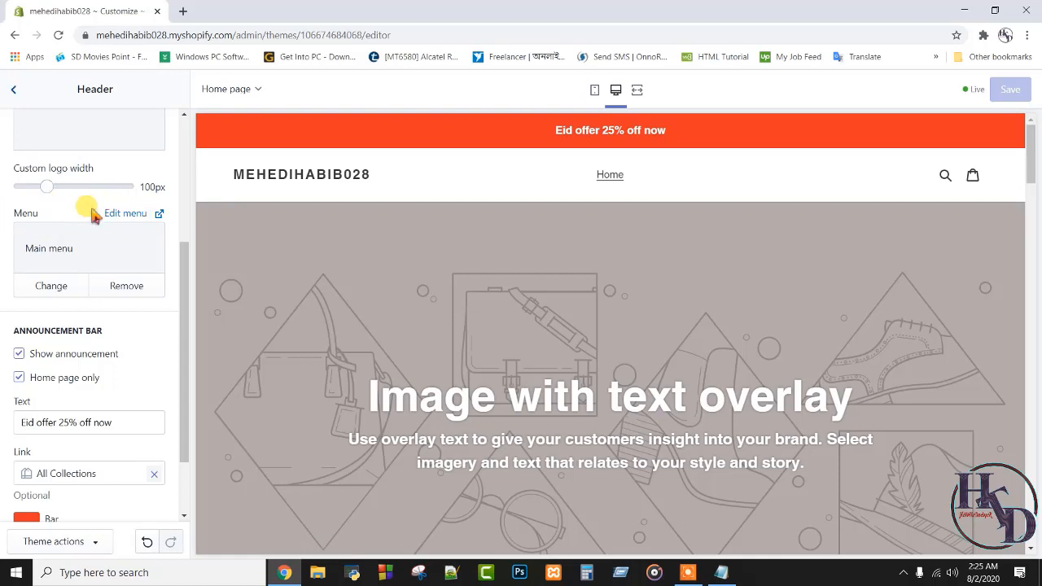
click(130, 215)
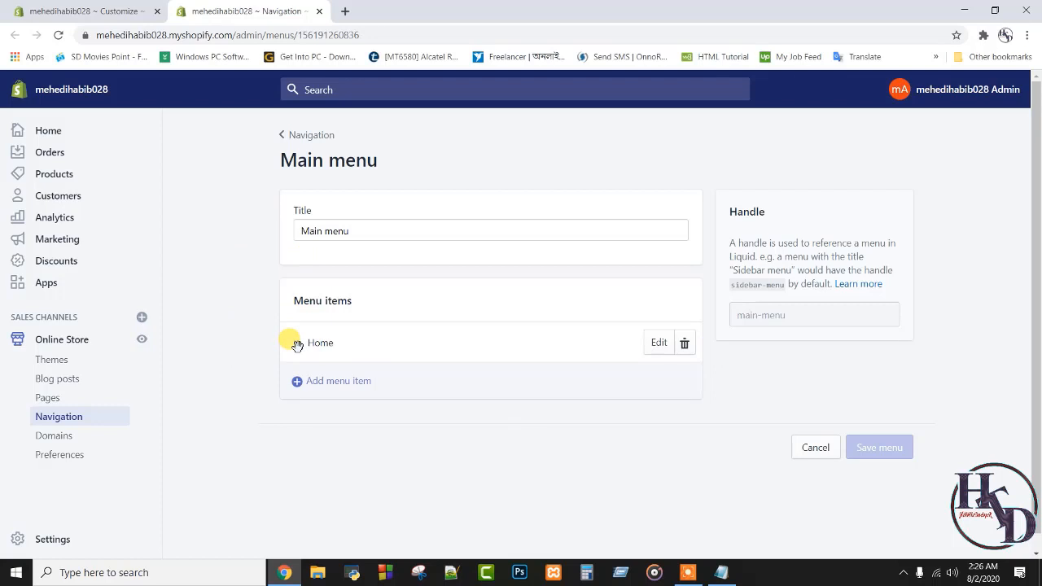
click(315, 380)
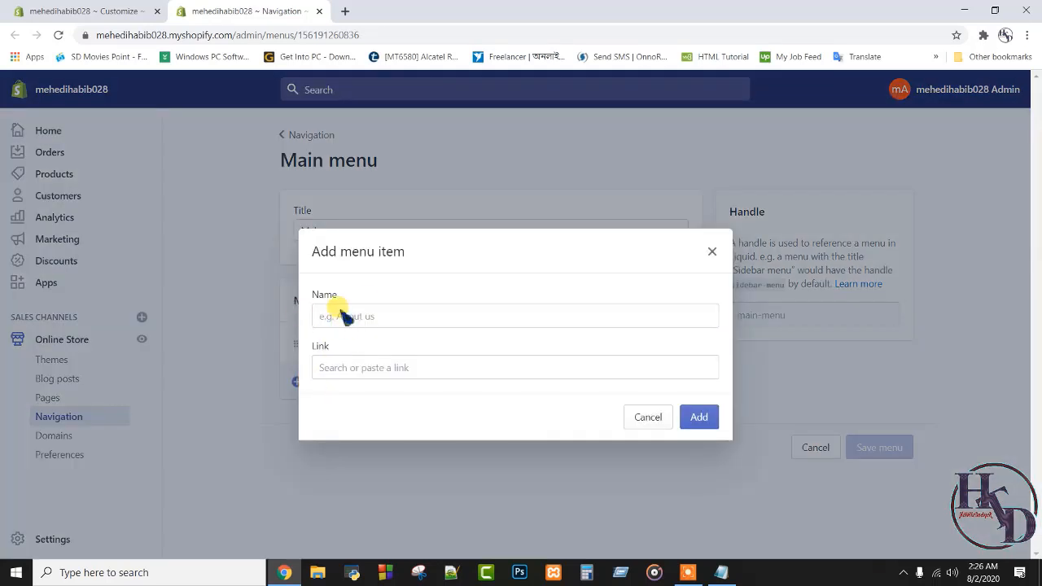
click(430, 375)
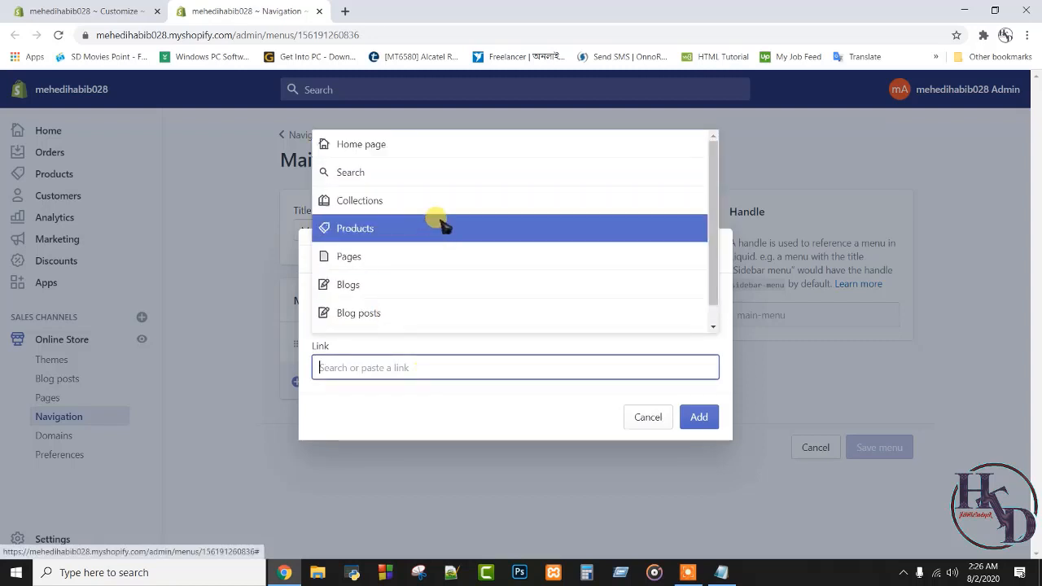
scroll(403, 276, down, 1)
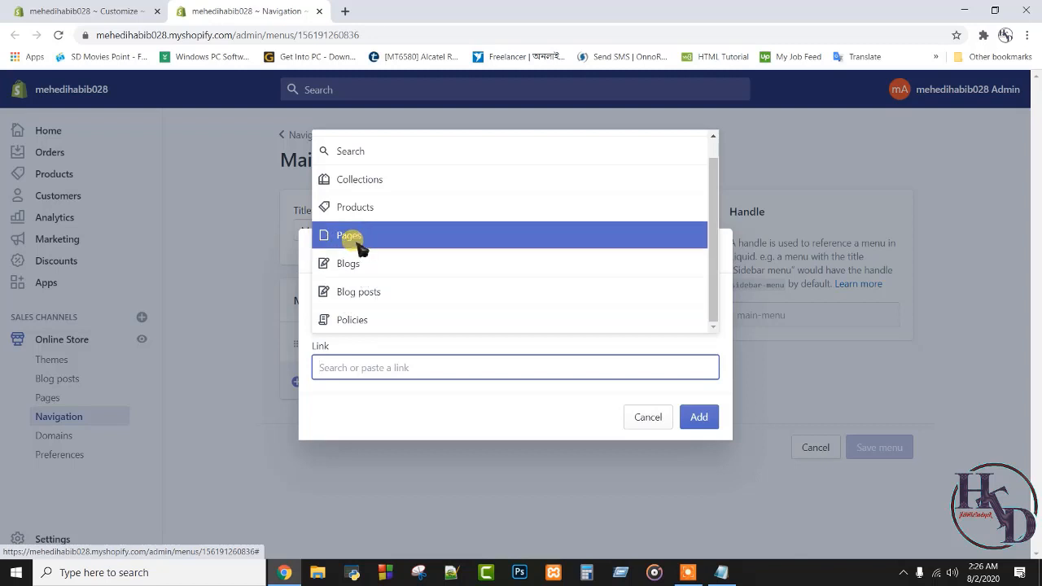
scroll(396, 181, up, 1)
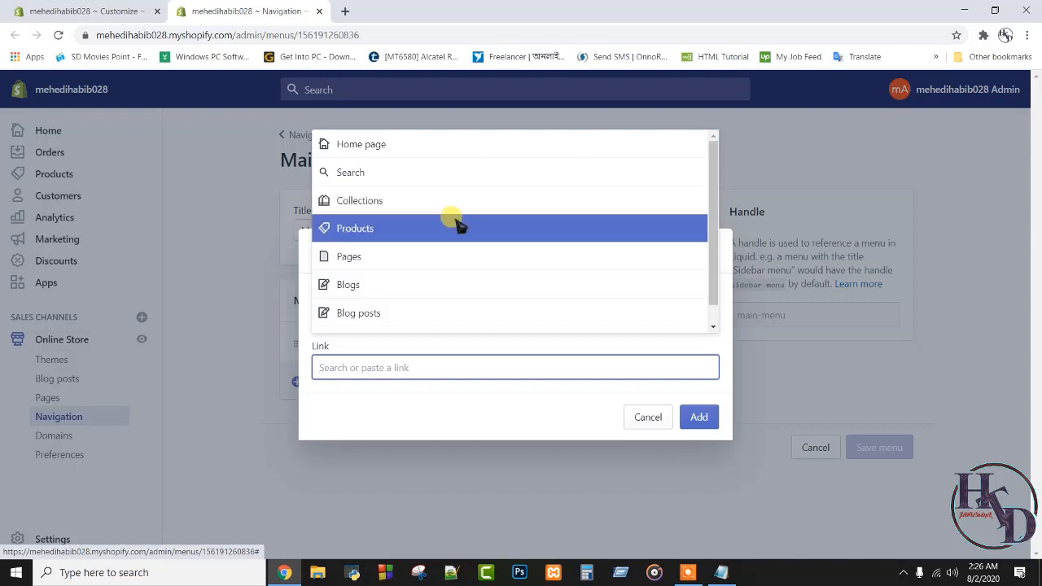
scroll(442, 237, down, 1)
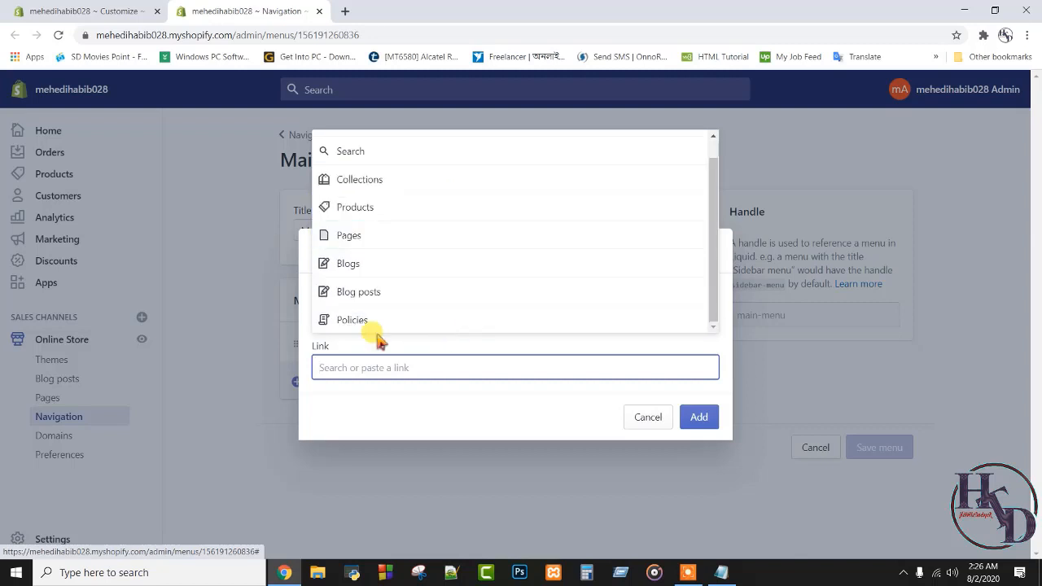
scroll(456, 244, up, 1)
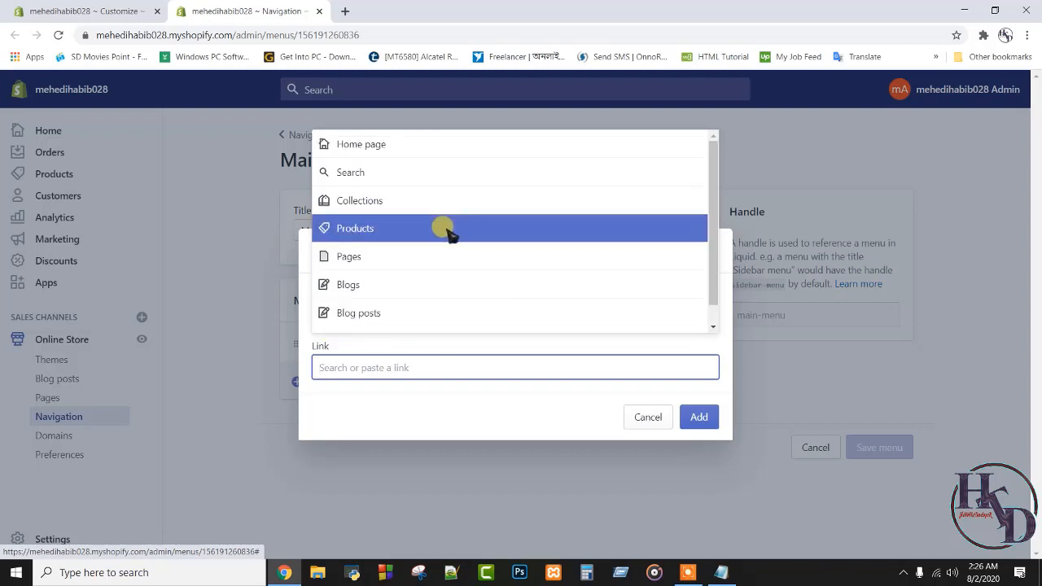
Add a menu item named Men's Fashion linked to the Men's Fashion collection.
click(352, 203)
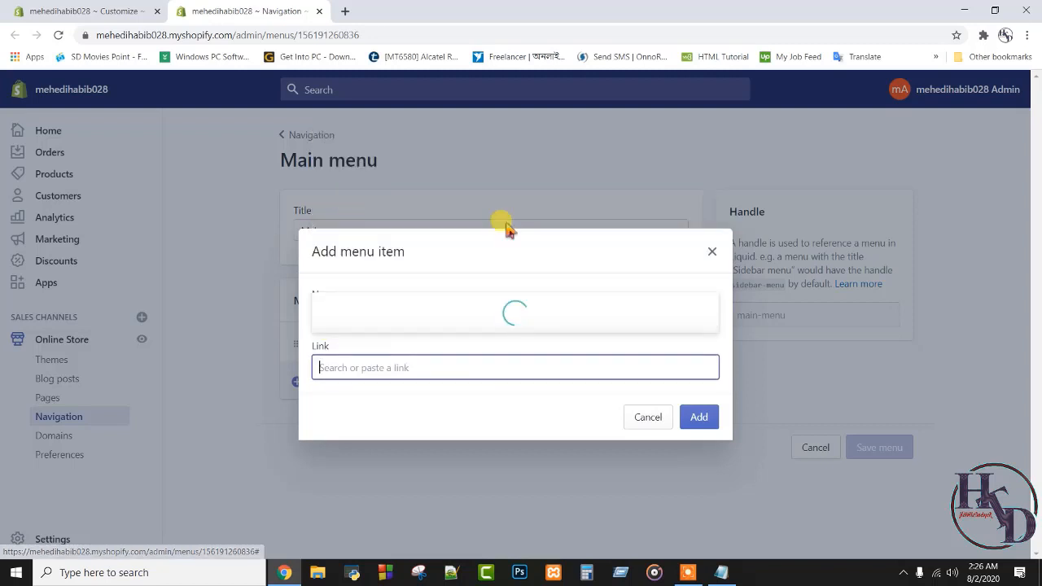
scroll(384, 179, down, 3)
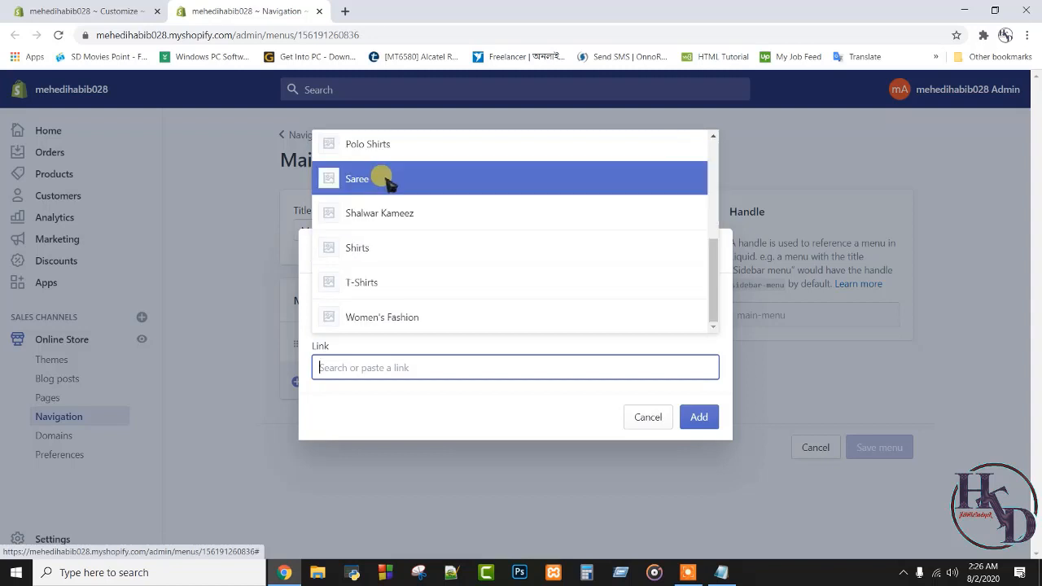
scroll(388, 204, up, 3)
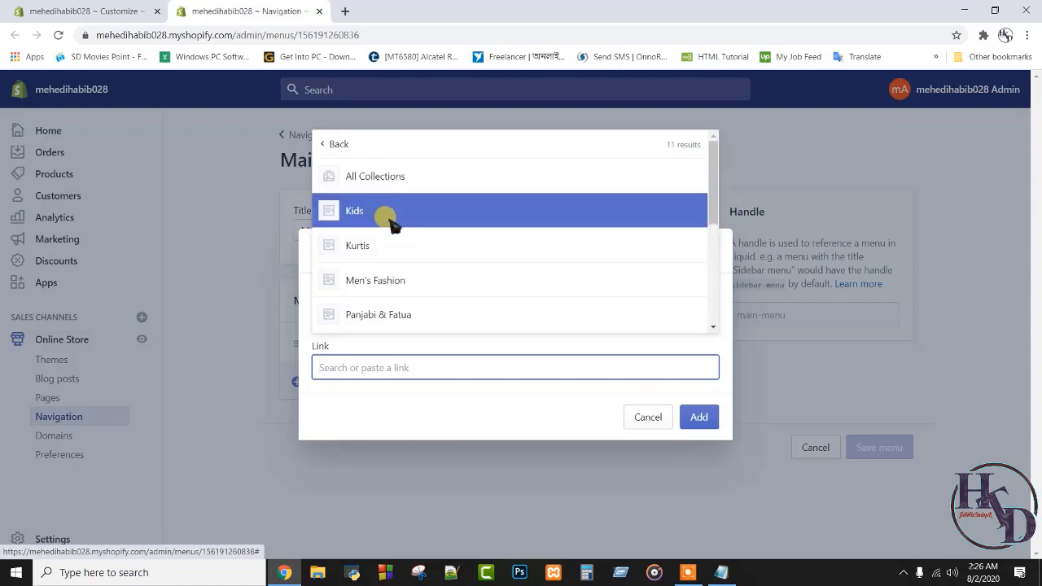
click(380, 280)
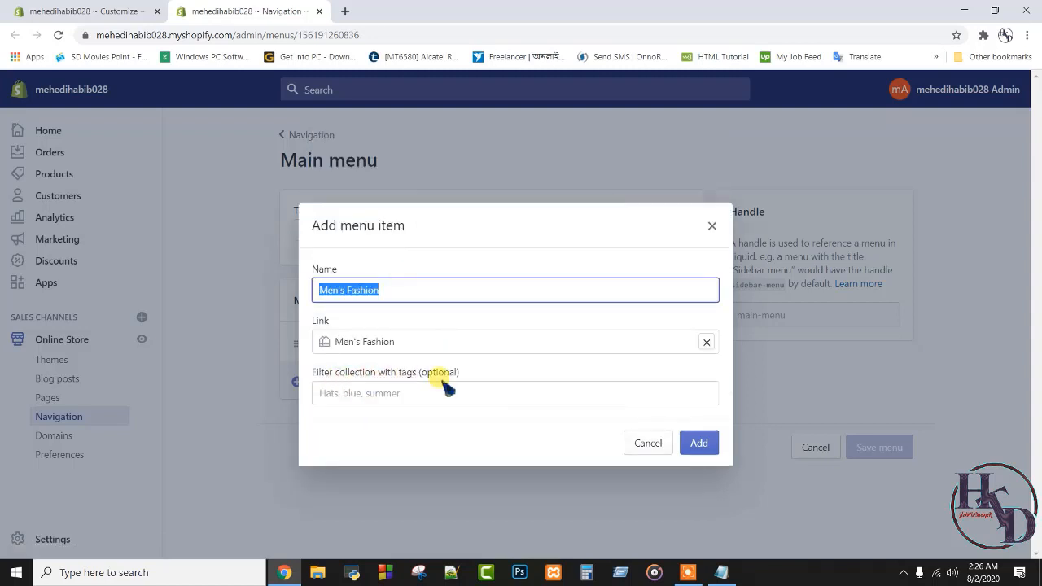
click(700, 444)
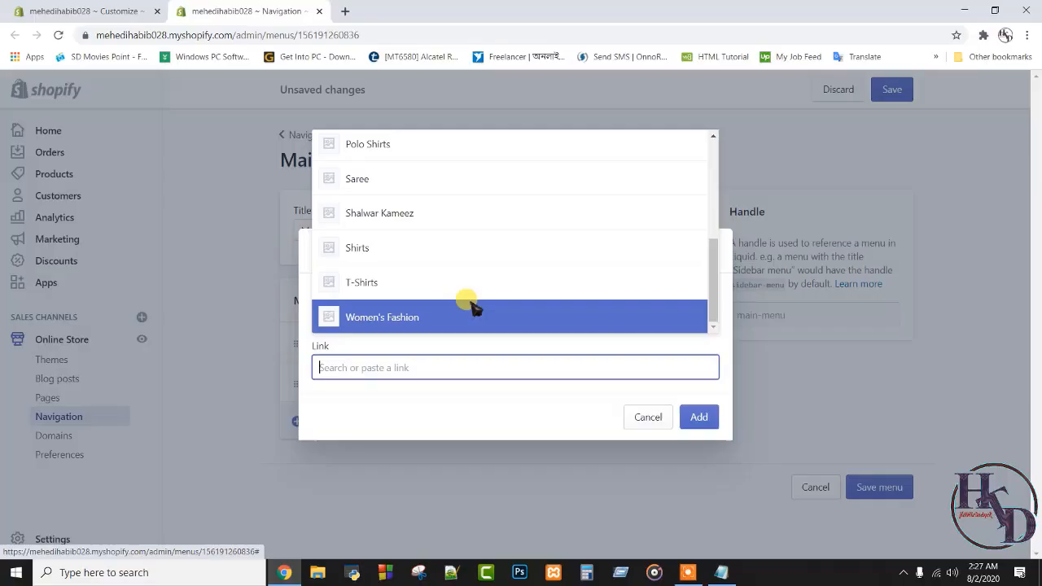
Add main menu items named Women's Fashion and Kids, linked to their matching collections.
click(472, 302)
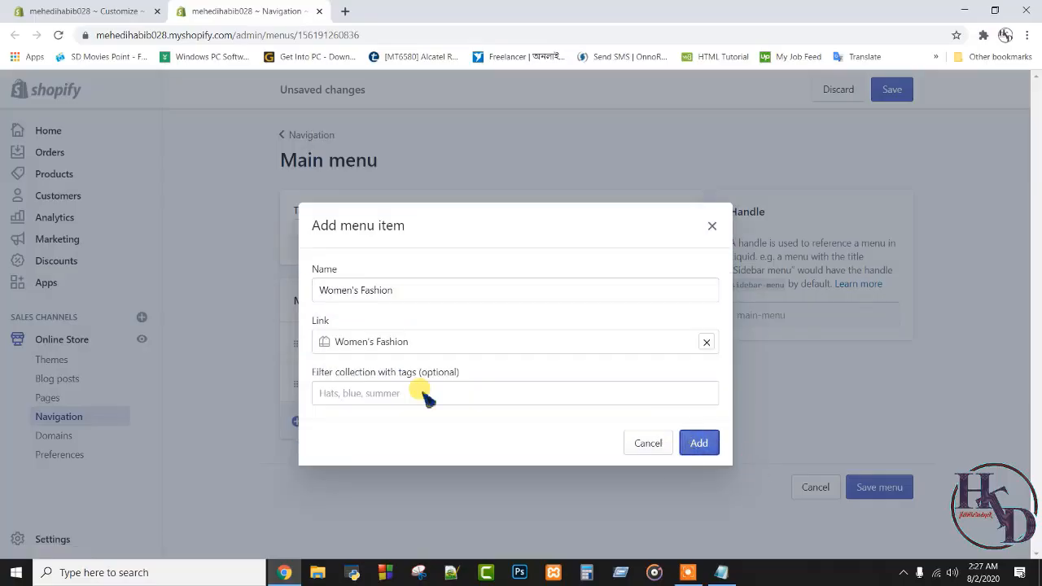
click(696, 439)
click(298, 456)
click(358, 453)
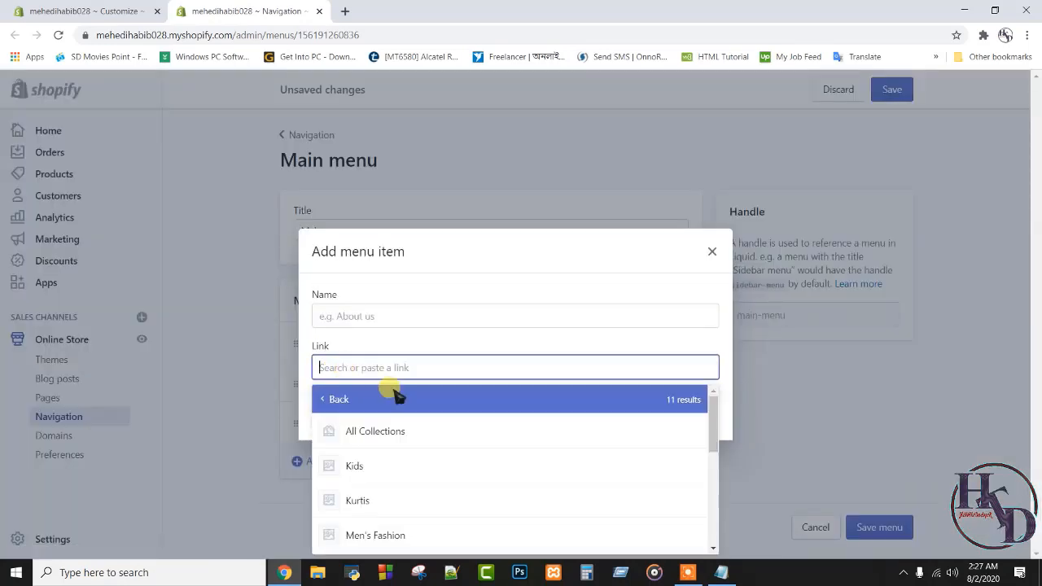
click(399, 464)
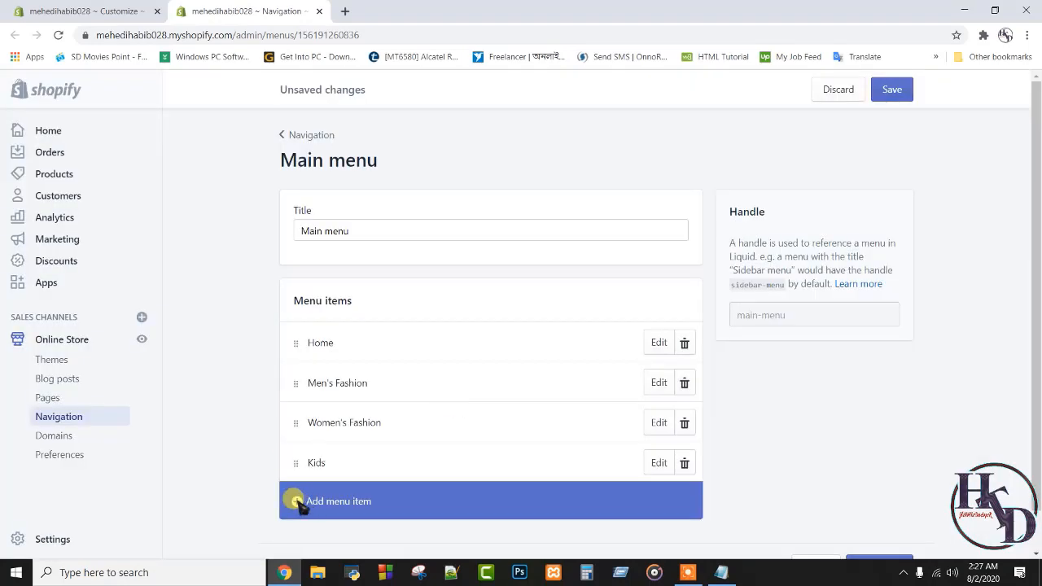
Add a menu item named Kurtis linked to the Kurtis collection.
click(298, 502)
click(375, 367)
scroll(378, 407, down, 1)
click(378, 404)
scroll(386, 472, down, 2)
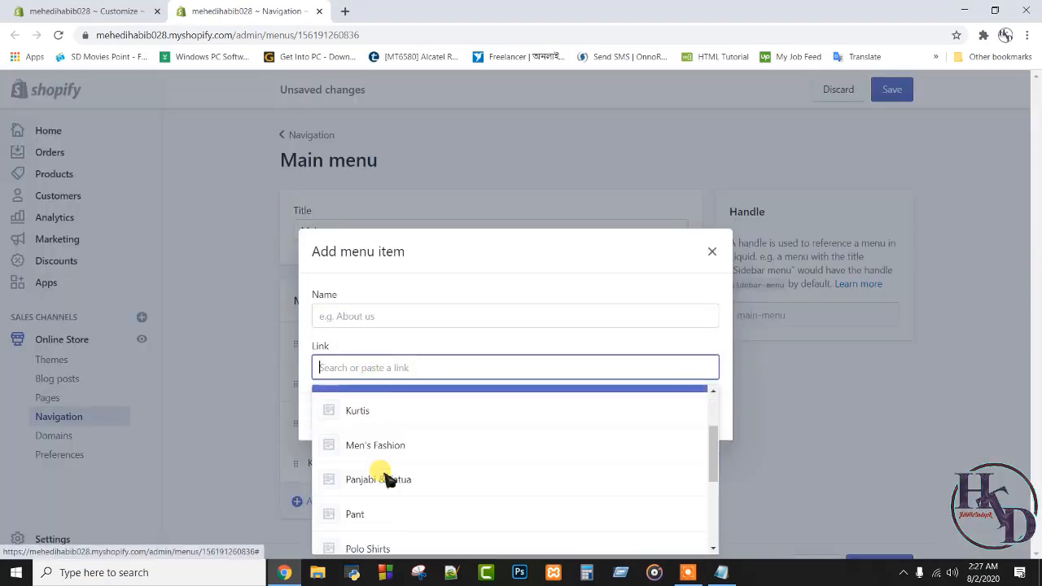
click(375, 412)
click(700, 442)
Add a menu item named Panjabi & Fatua linked to the collection of the same name.
click(326, 541)
click(379, 369)
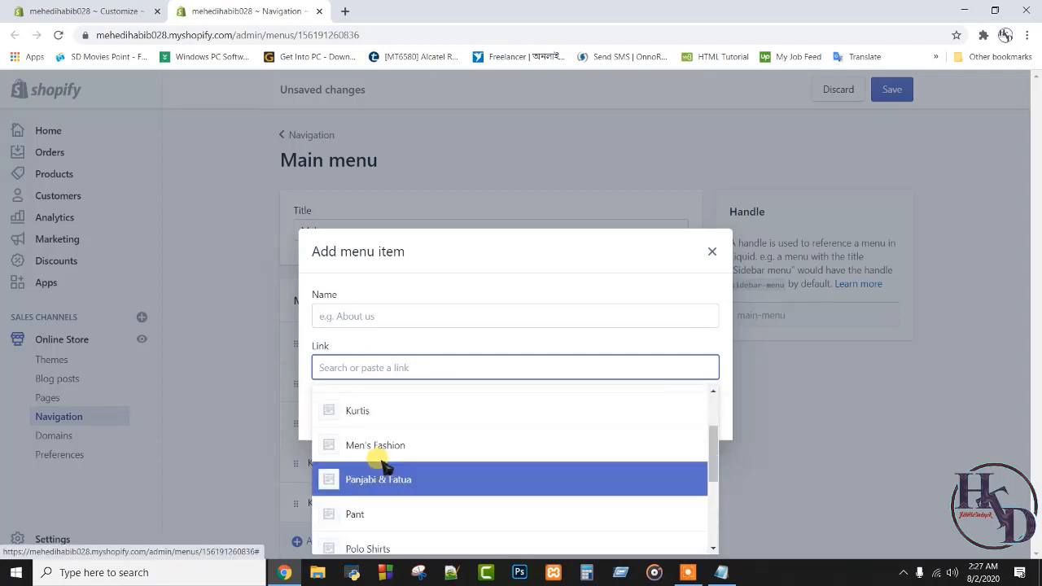
click(384, 423)
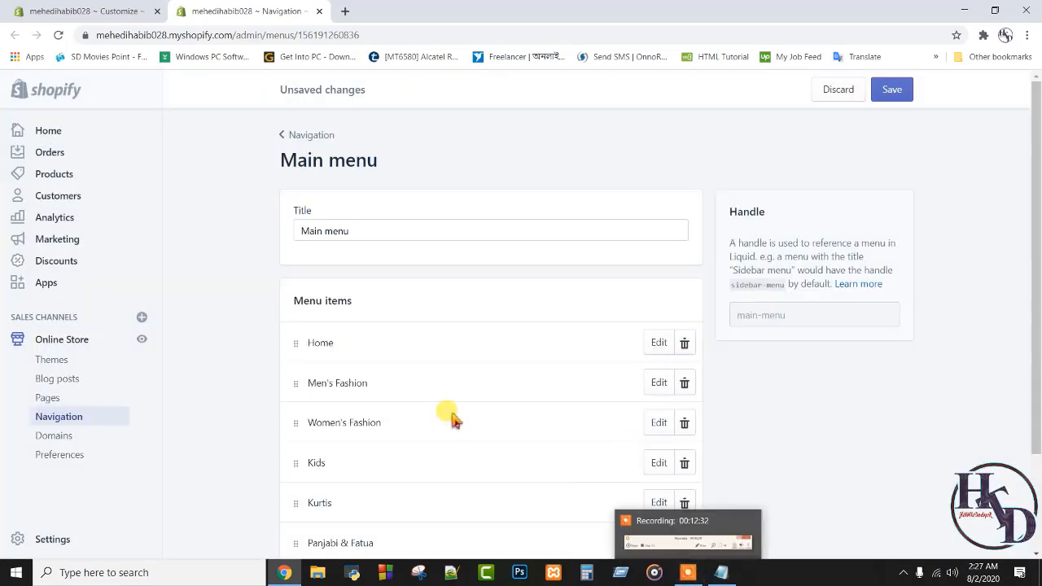
Add a menu item named Pant linked to the Pant collection.
scroll(454, 420, down, 2)
click(338, 457)
click(362, 367)
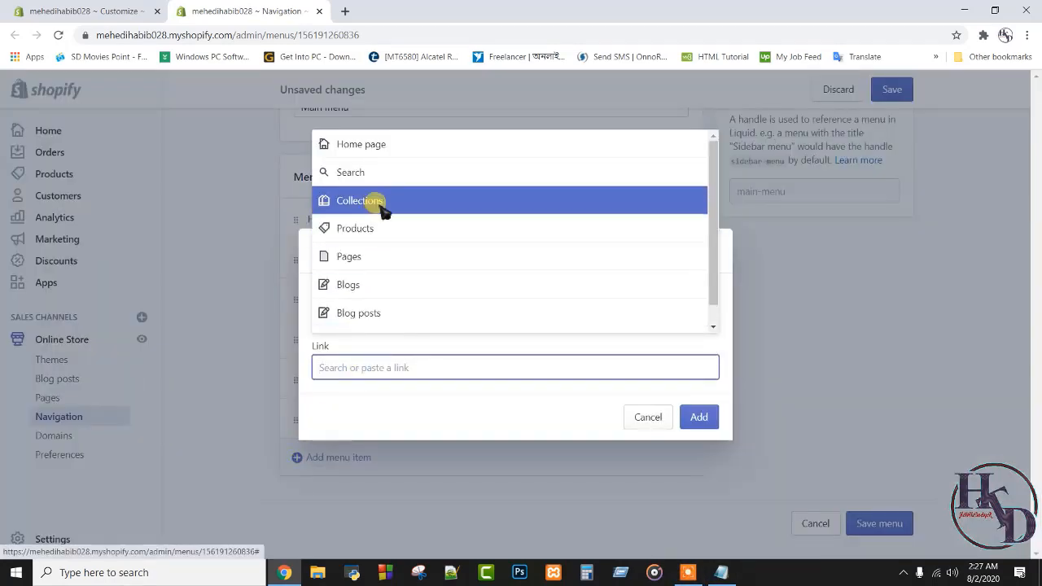
click(372, 205)
scroll(408, 281, down, 1)
click(394, 270)
click(698, 417)
Add a menu item named Polo Shirts linked to the Polo Shirts collection.
click(307, 492)
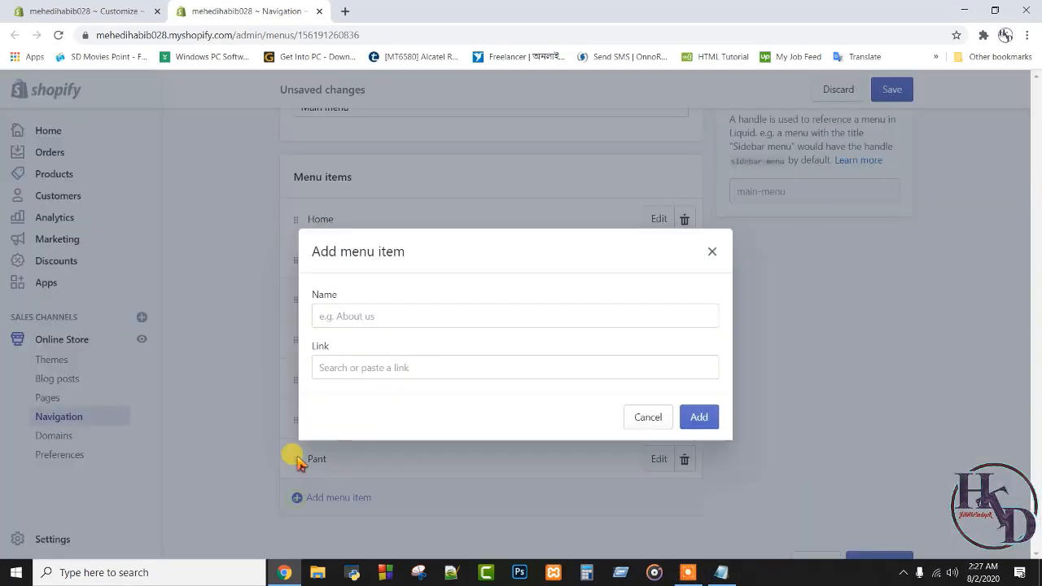
click(363, 367)
click(384, 204)
scroll(397, 298, down, 1)
click(403, 310)
click(698, 417)
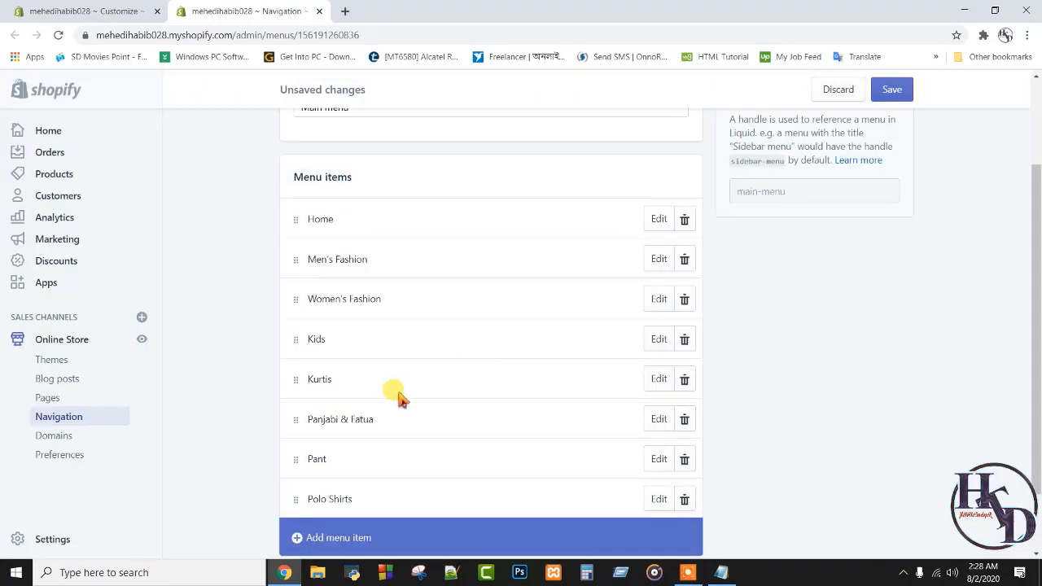
Add a menu item named Saree linked to the Saree collection.
click(326, 535)
click(350, 368)
click(394, 181)
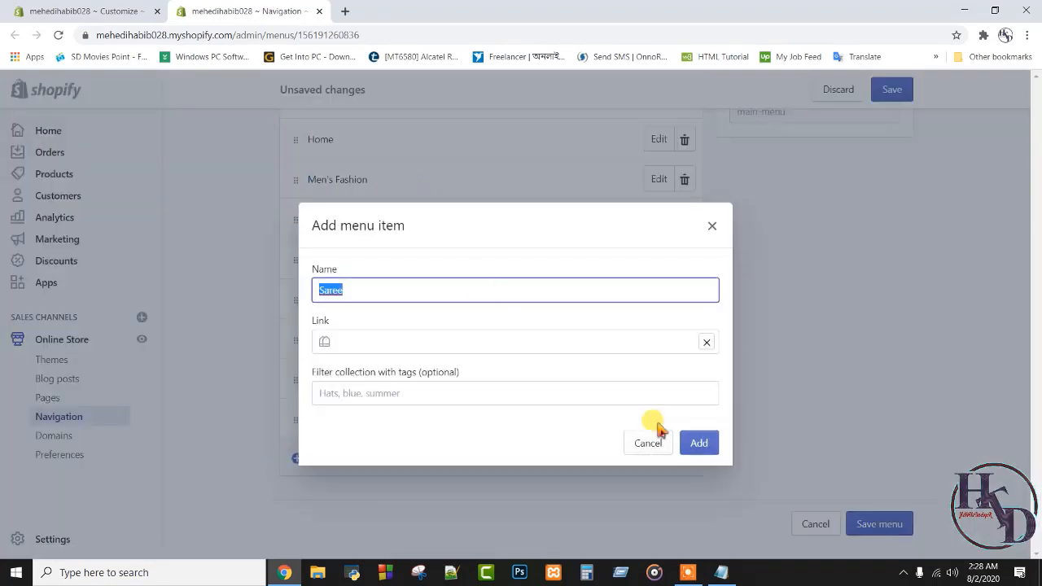
click(697, 442)
Add a menu item named Shalwar Kameez linked to the Shalwar Kameez collection.
click(304, 496)
click(367, 368)
click(363, 201)
scroll(378, 325, down, 3)
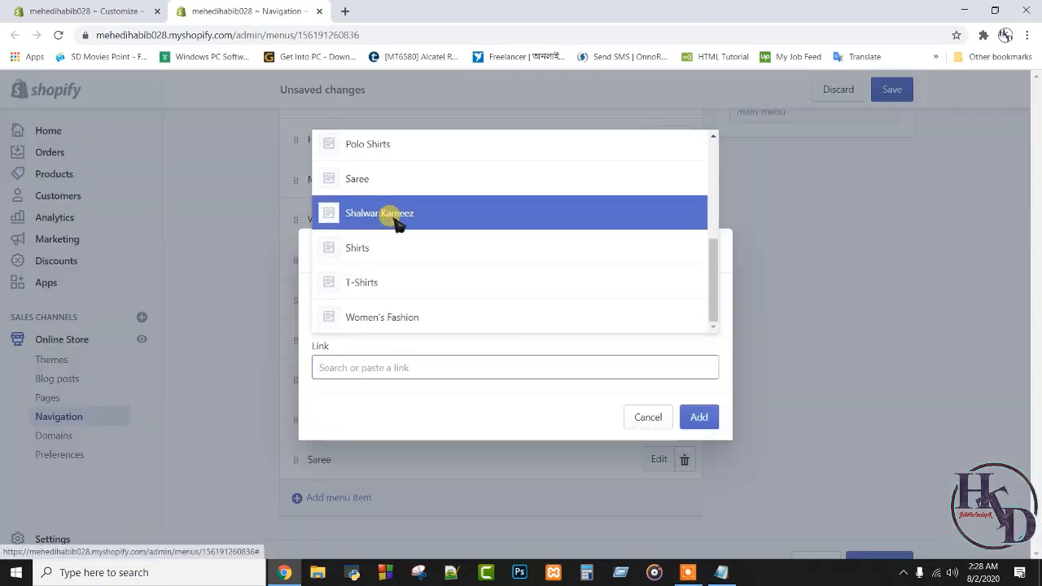
click(396, 223)
click(699, 417)
Add a menu item named Shirts linked to the Shirts collection.
click(295, 537)
click(366, 367)
click(399, 199)
scroll(396, 277, down, 3)
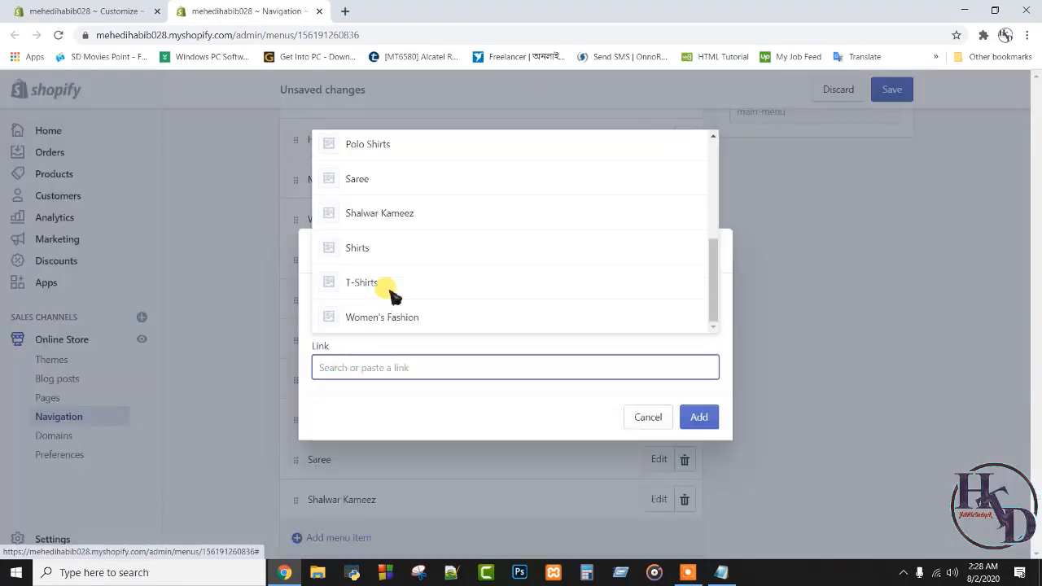
click(397, 253)
click(698, 417)
Add a menu item named T-Shirts linked to the T-Shirts collection.
click(350, 494)
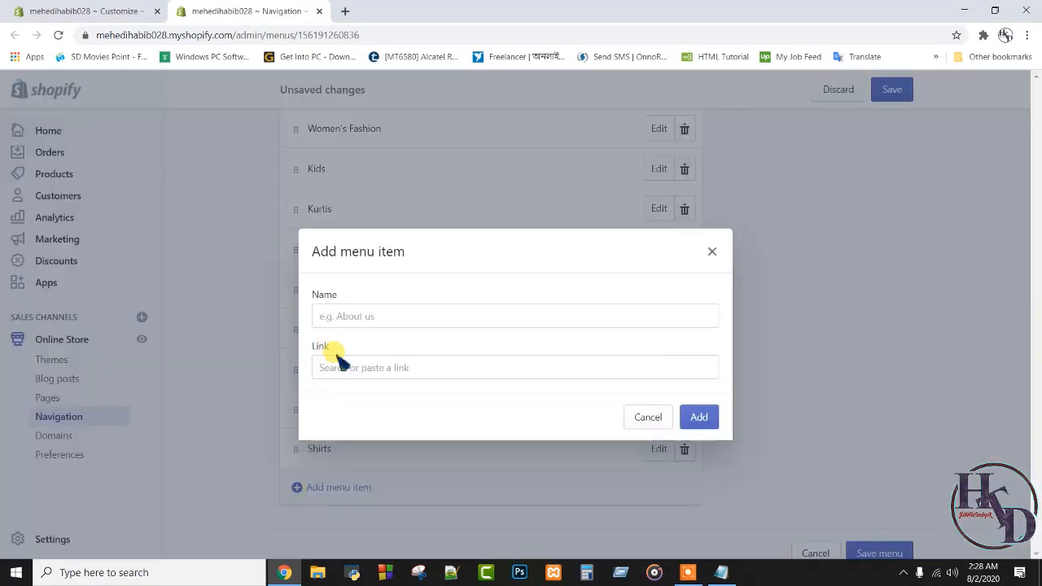
click(366, 368)
click(399, 200)
scroll(391, 276, down, 3)
scroll(391, 302, down, 1)
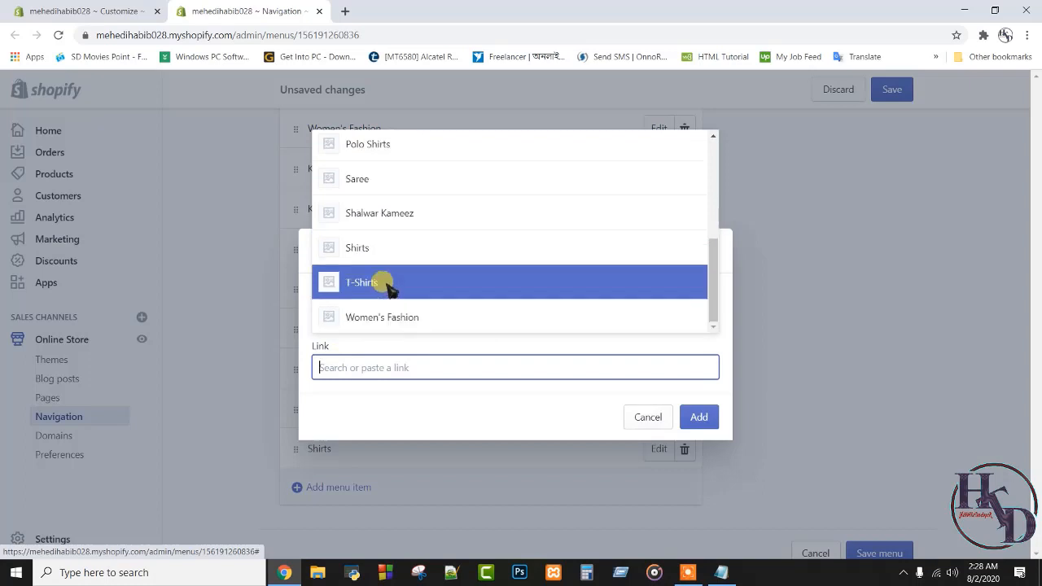
click(384, 282)
key(Return)
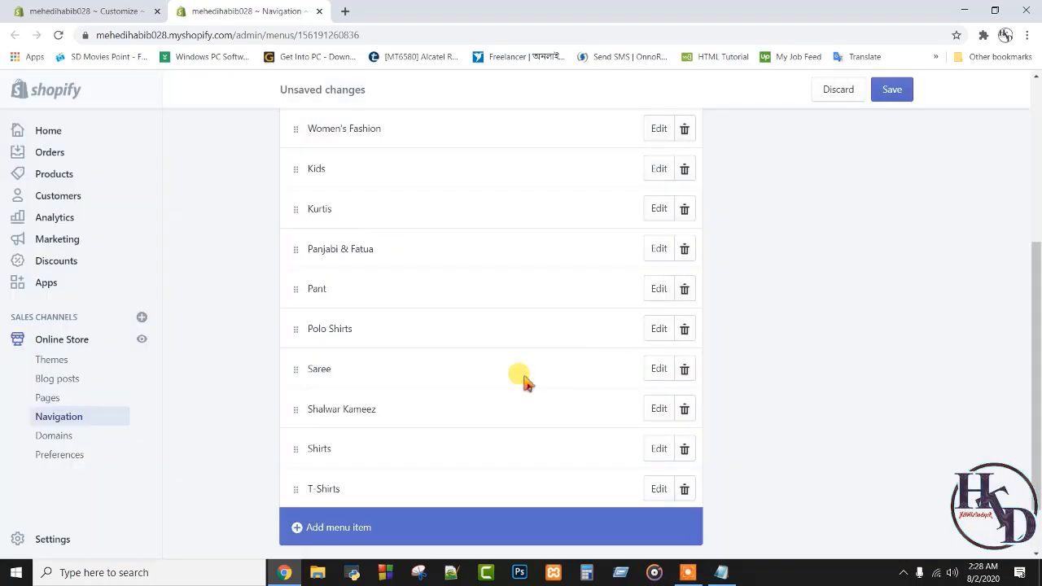
Nest the Pant, Panjabi & Fatua and Polo Shirts menu items under Men's Fashion.
scroll(523, 377, up, 3)
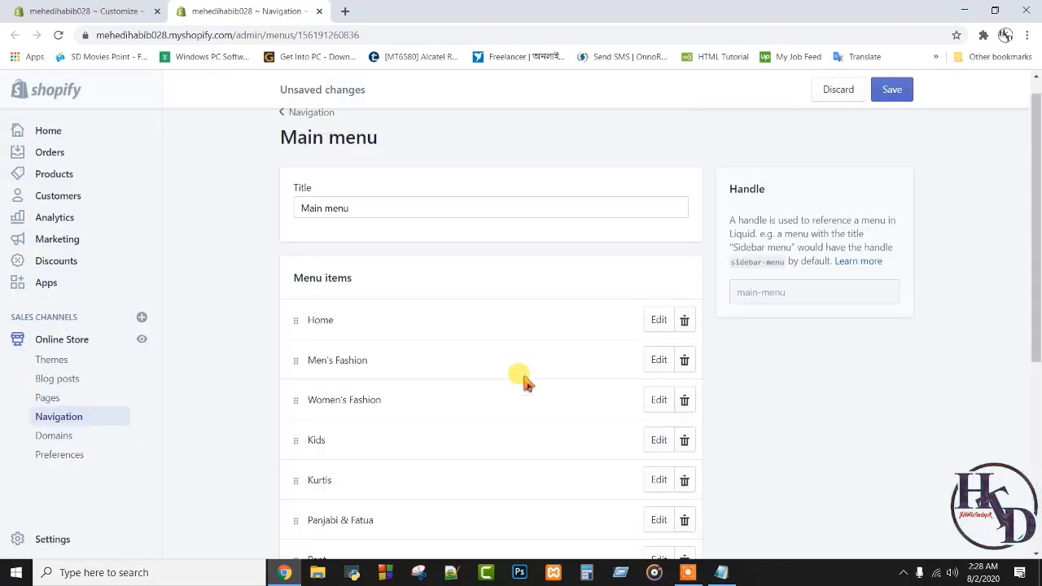
scroll(523, 377, down, 2)
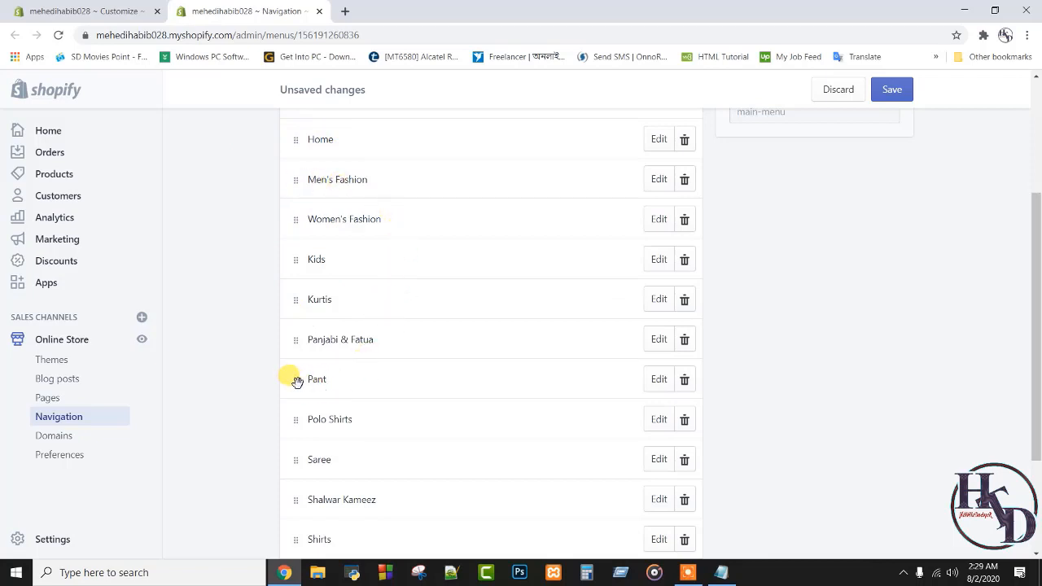
drag(297, 382, 363, 212)
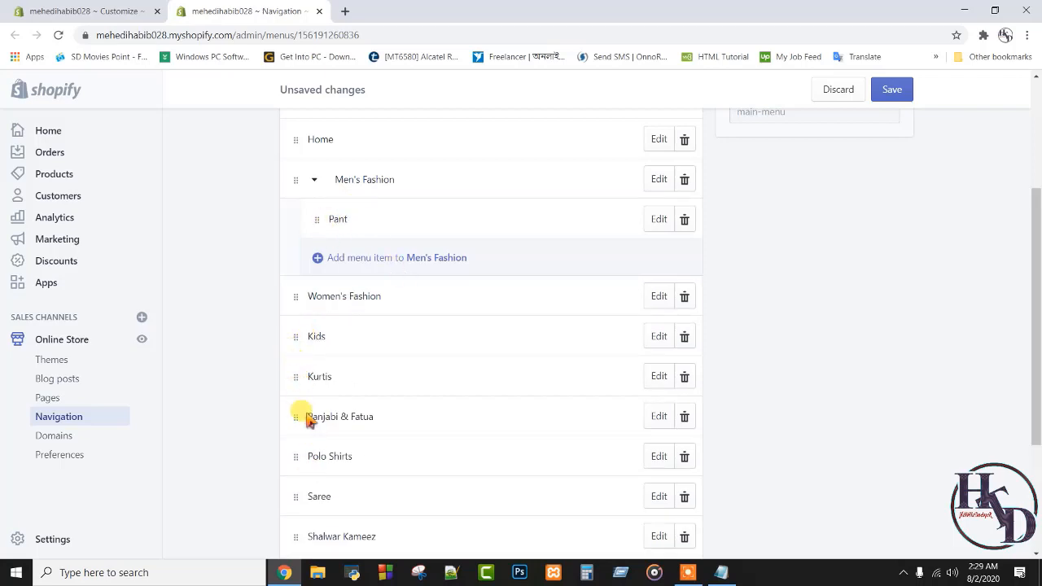
drag(298, 420, 286, 272)
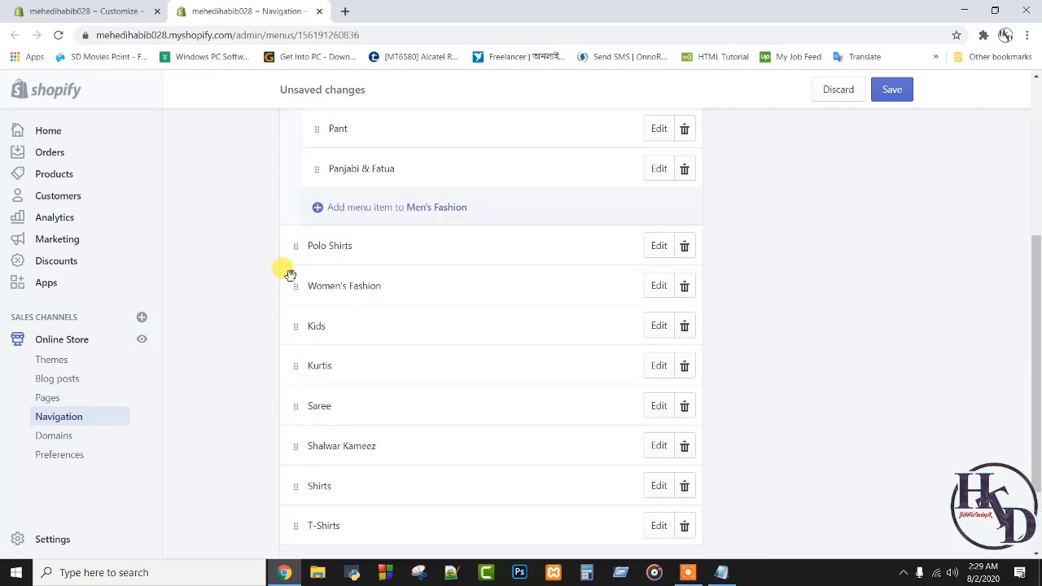
scroll(308, 277, up, 1)
drag(296, 339, 334, 337)
scroll(337, 400, down, 3)
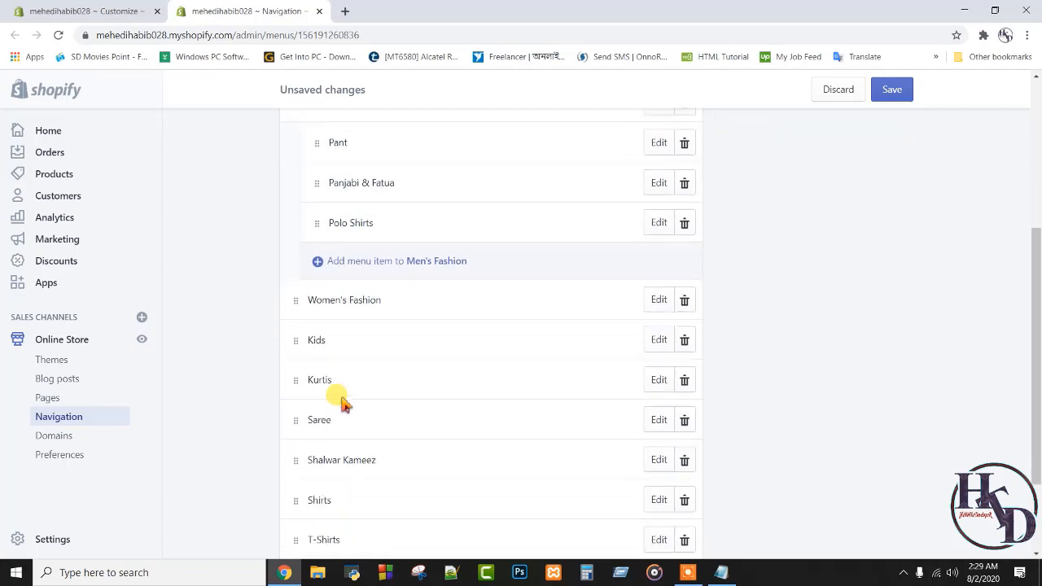
Nest the T-Shirts and Shirts menu items under Men's Fashion and collapse that group.
drag(299, 437, 333, 344)
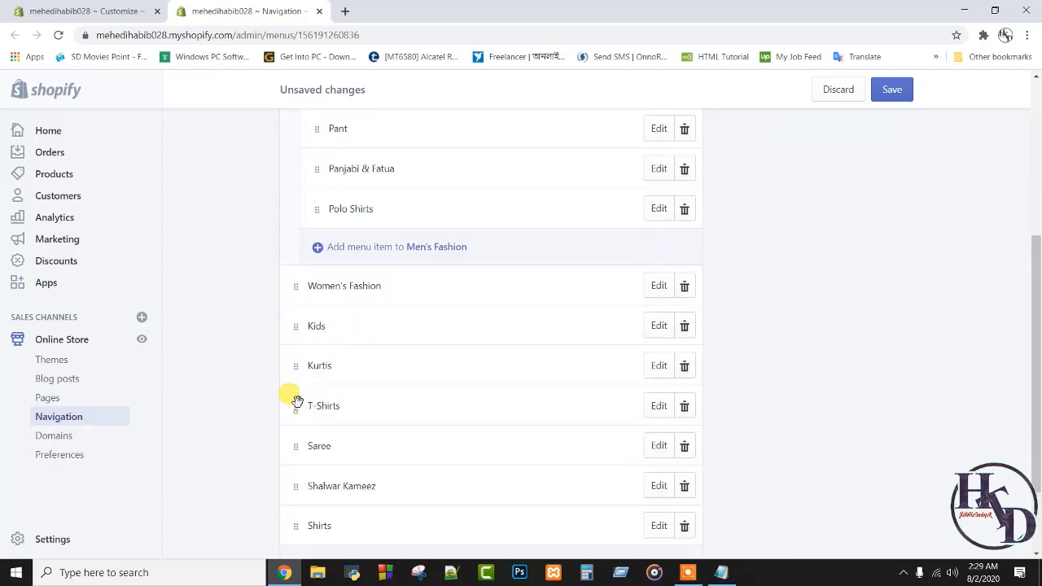
drag(297, 402, 318, 254)
drag(291, 523, 303, 295)
scroll(353, 242, up, 1)
click(311, 178)
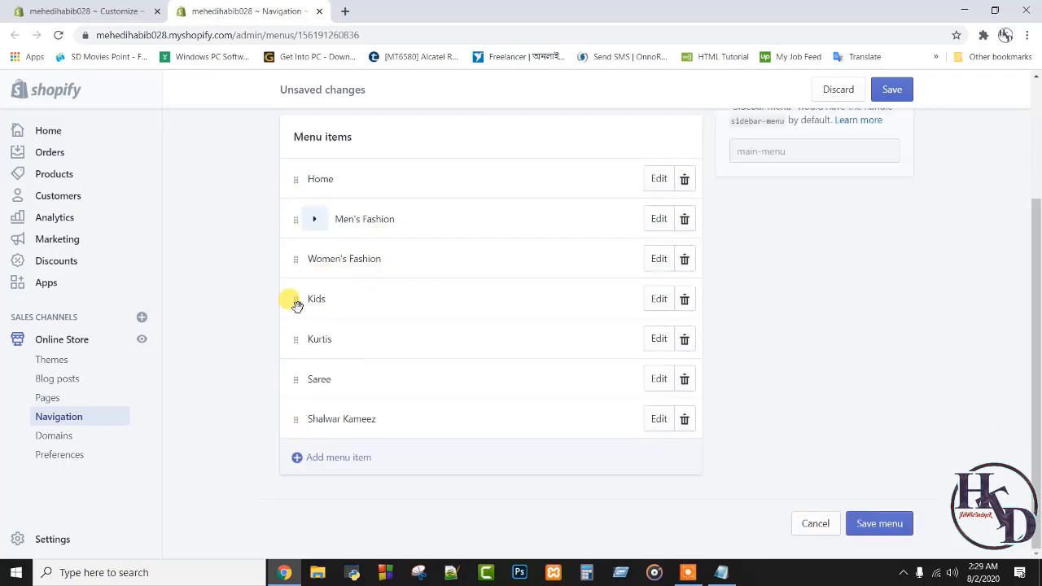
Nest the Kurtis, Saree and Shalwar Kameez menu items under Women's Fashion.
drag(299, 341, 334, 338)
scroll(326, 345, down, 3)
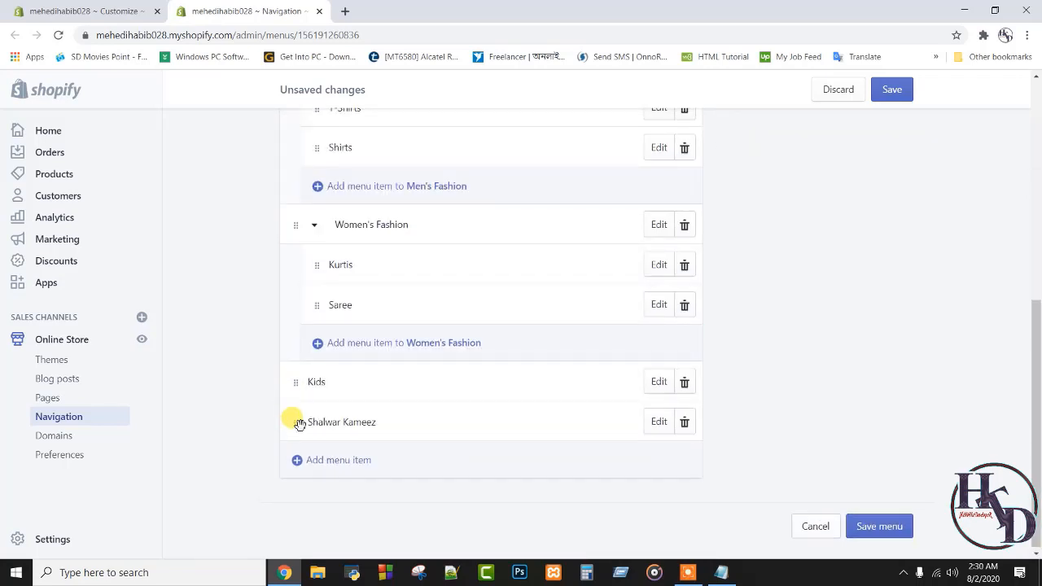
drag(300, 424, 324, 364)
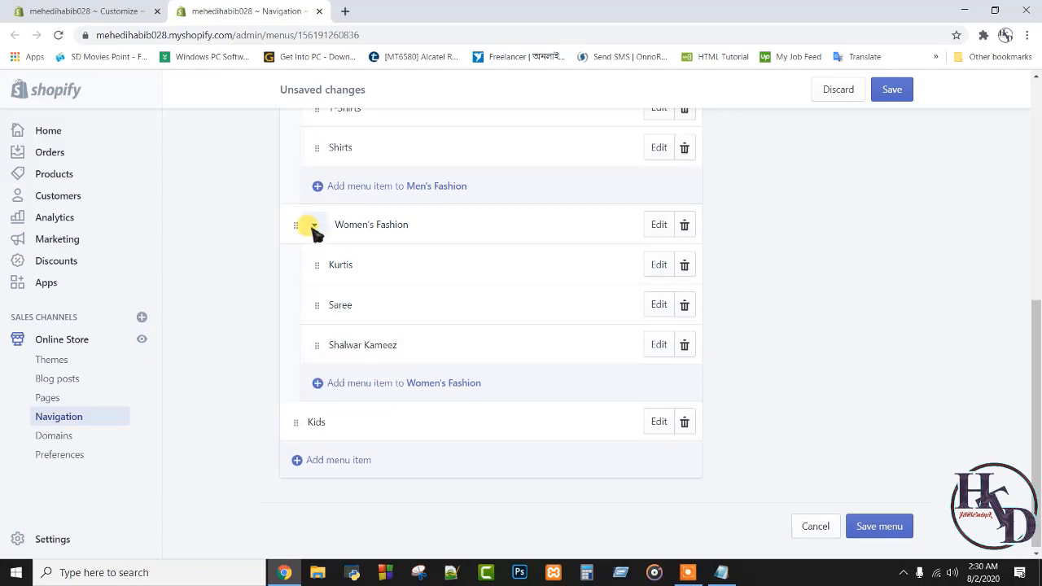
Collapse the Women's Fashion and Men's Fashion groups and save the main menu.
click(313, 226)
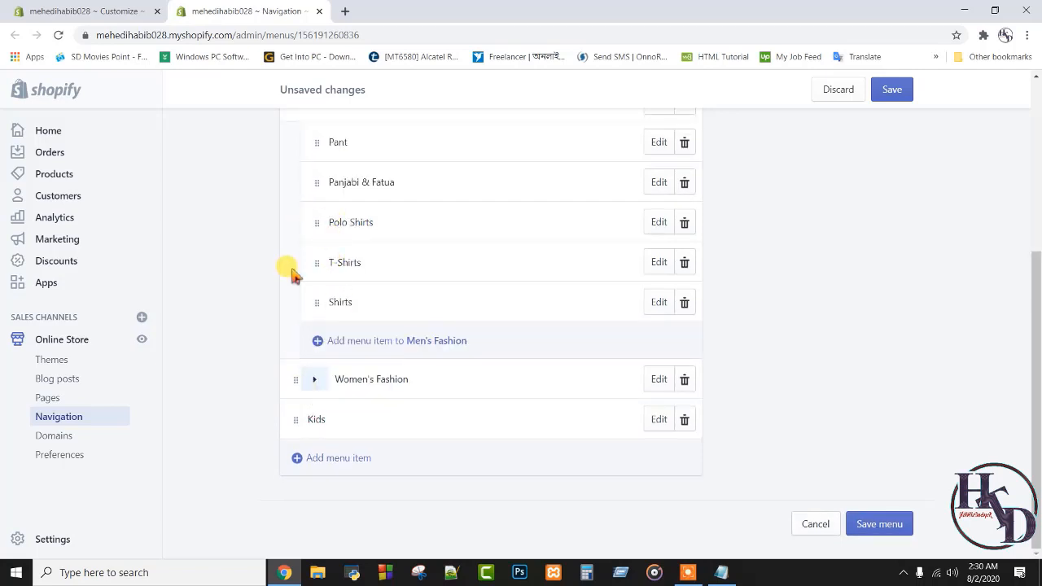
scroll(295, 275, up, 1)
click(314, 198)
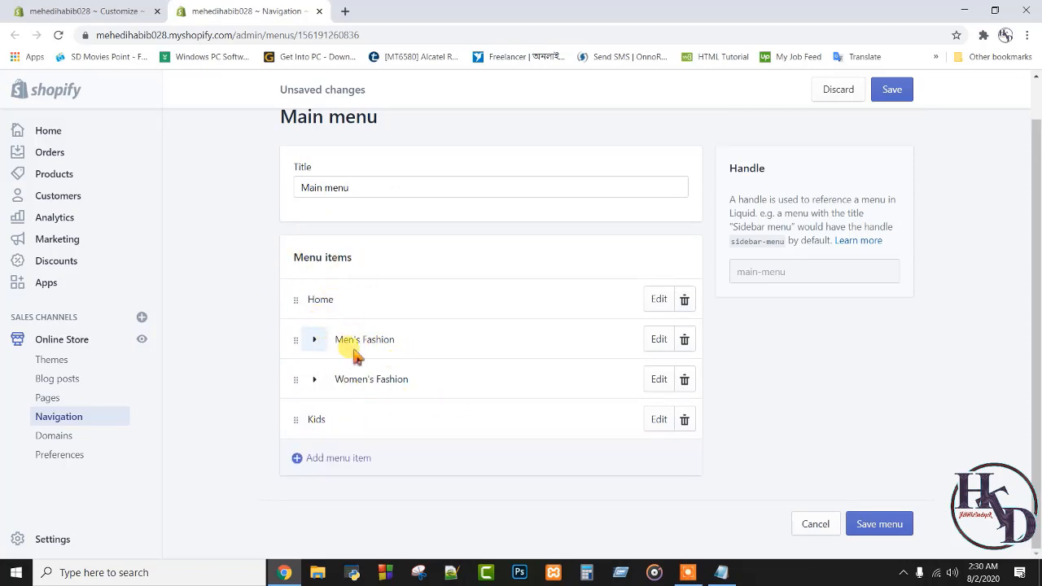
double_click(316, 383)
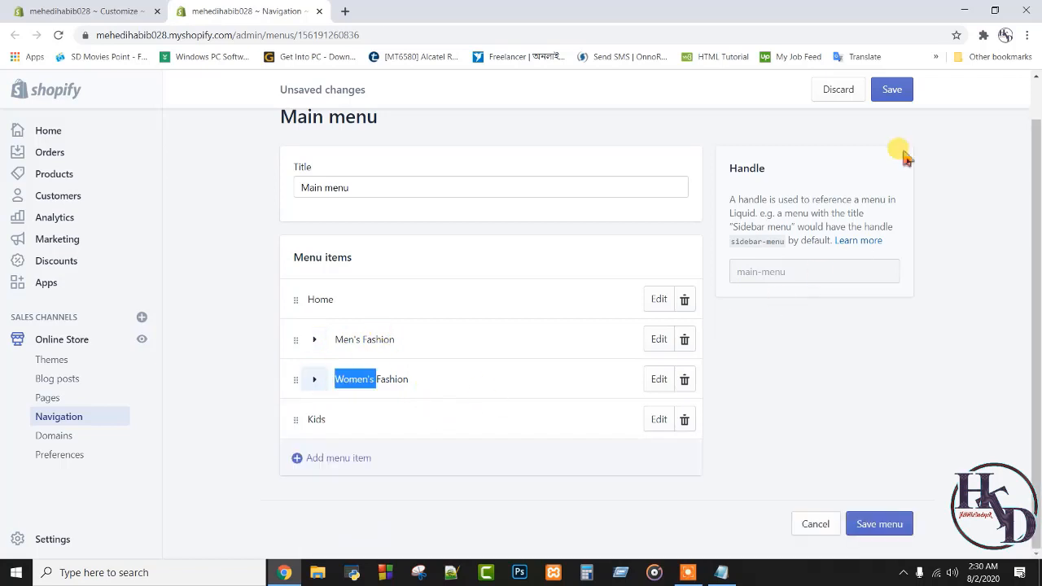
click(891, 524)
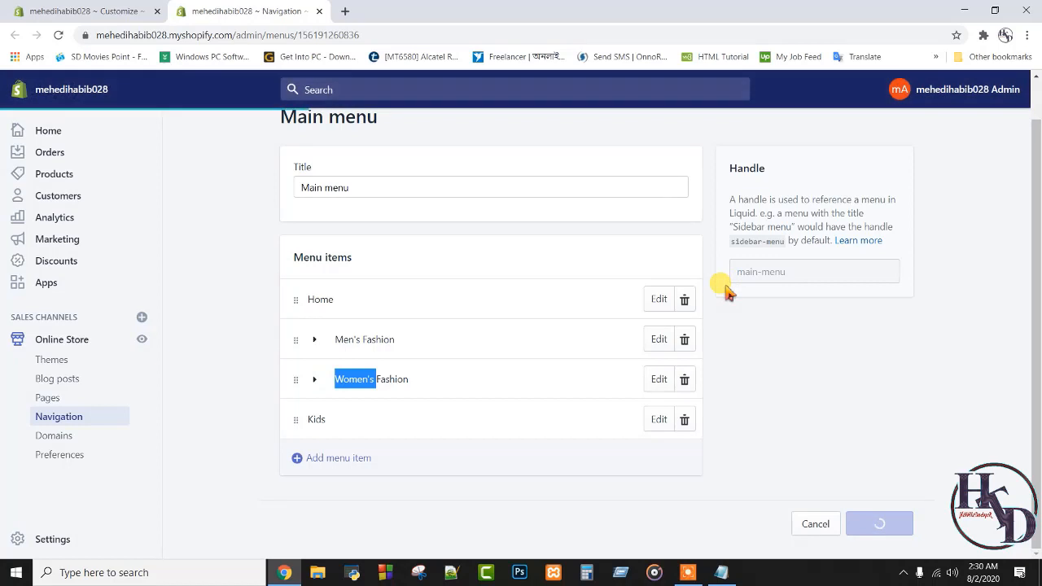
Return to the theme editor and check the Men's Fashion and Women's Fashion dropdowns in the home page preview.
click(89, 10)
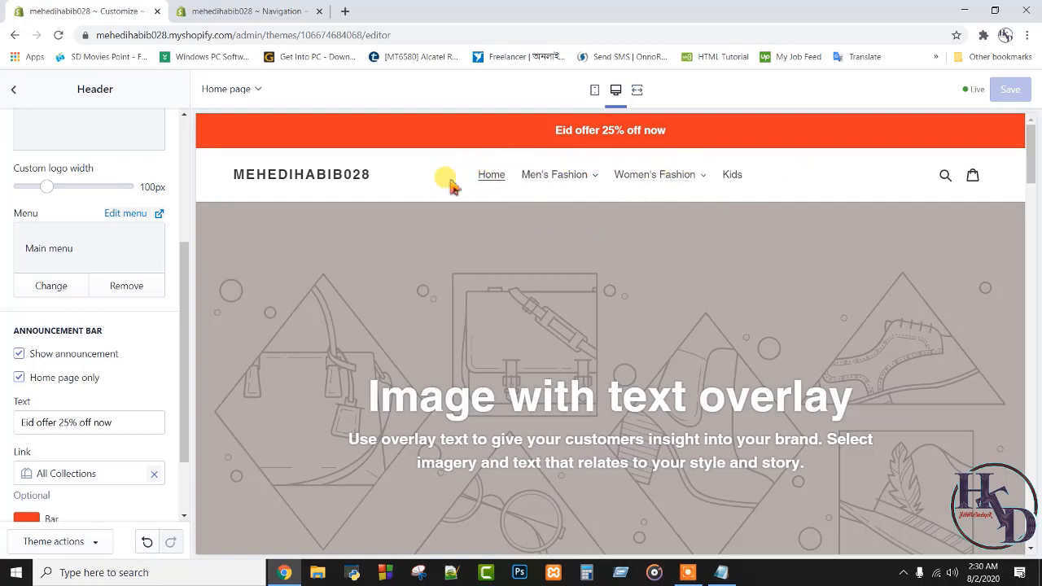
click(586, 172)
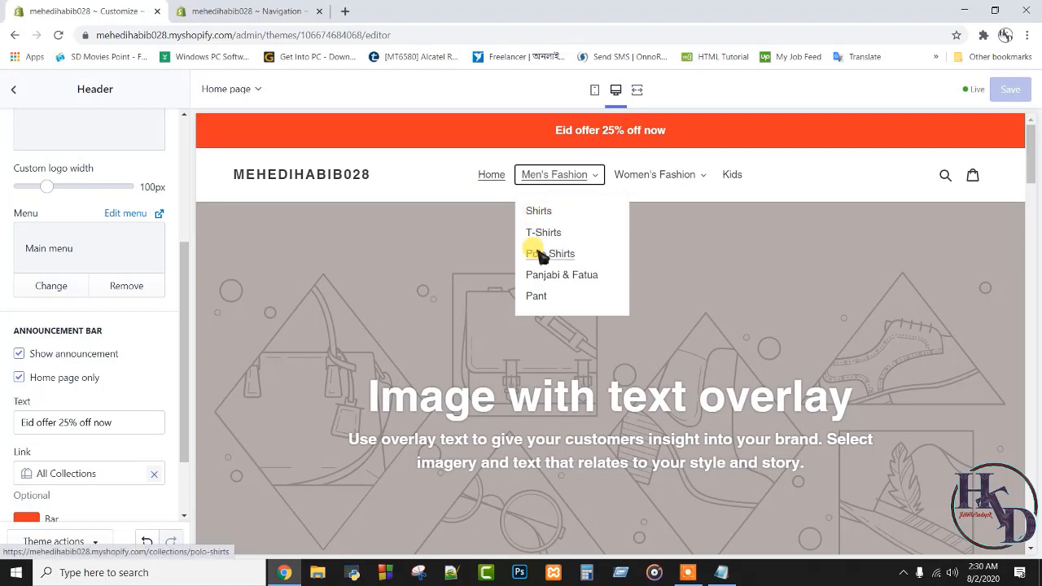
click(626, 174)
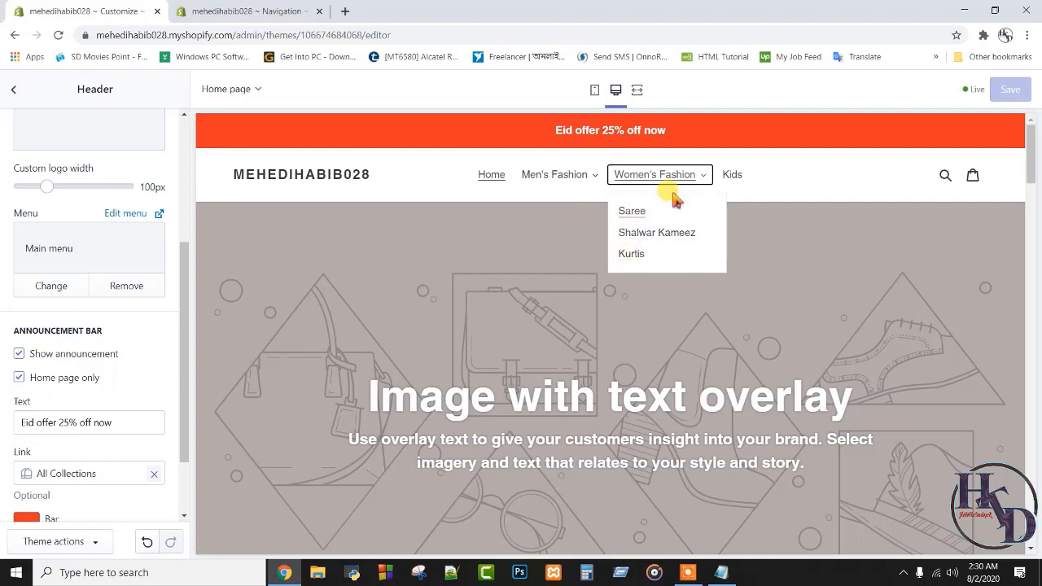
click(852, 176)
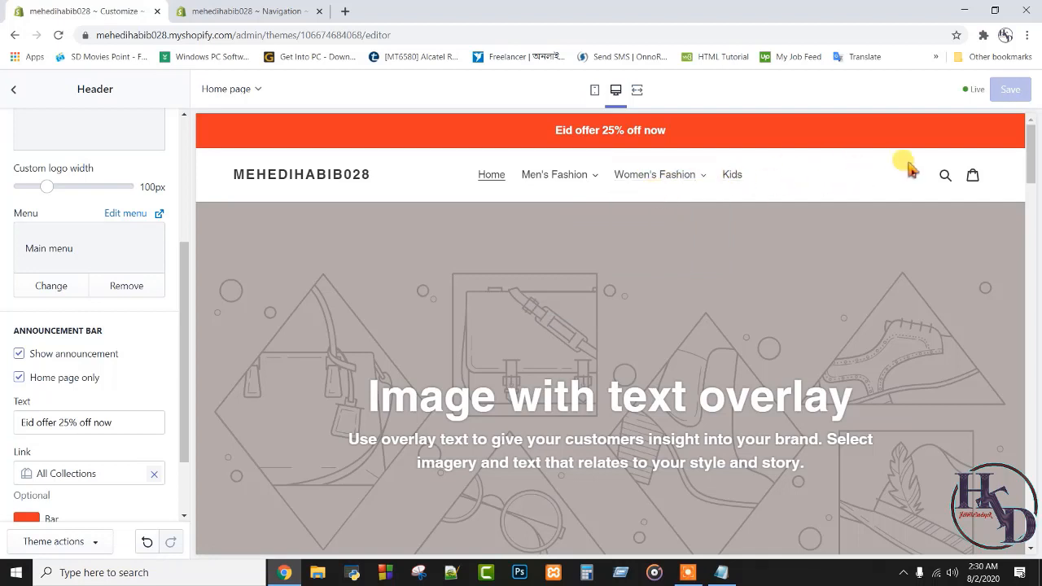
Expand the header's theme settings, look through the social media link fields and collapse them again.
scroll(77, 342, down, 1)
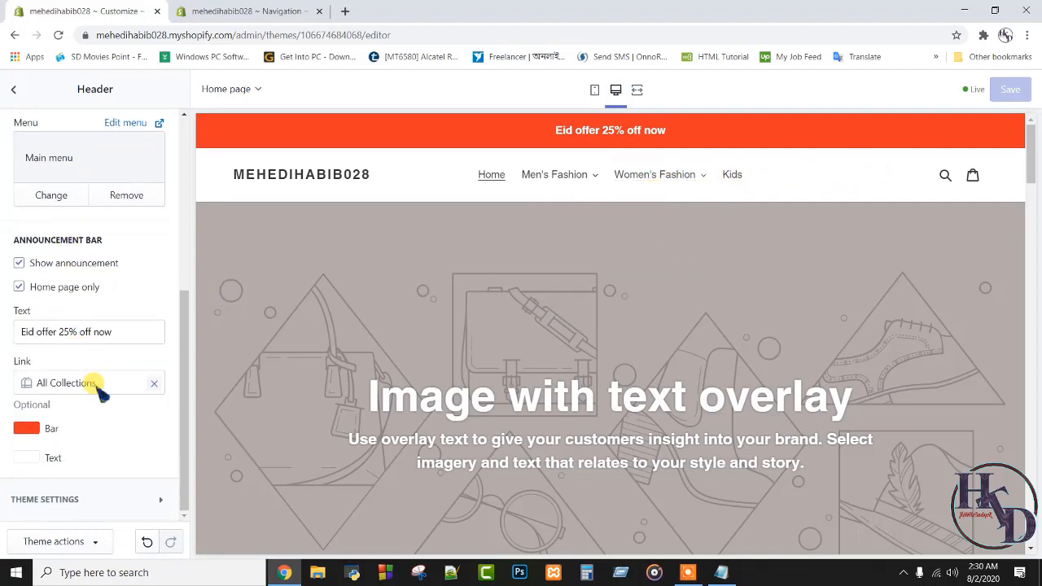
click(144, 503)
scroll(149, 453, down, 3)
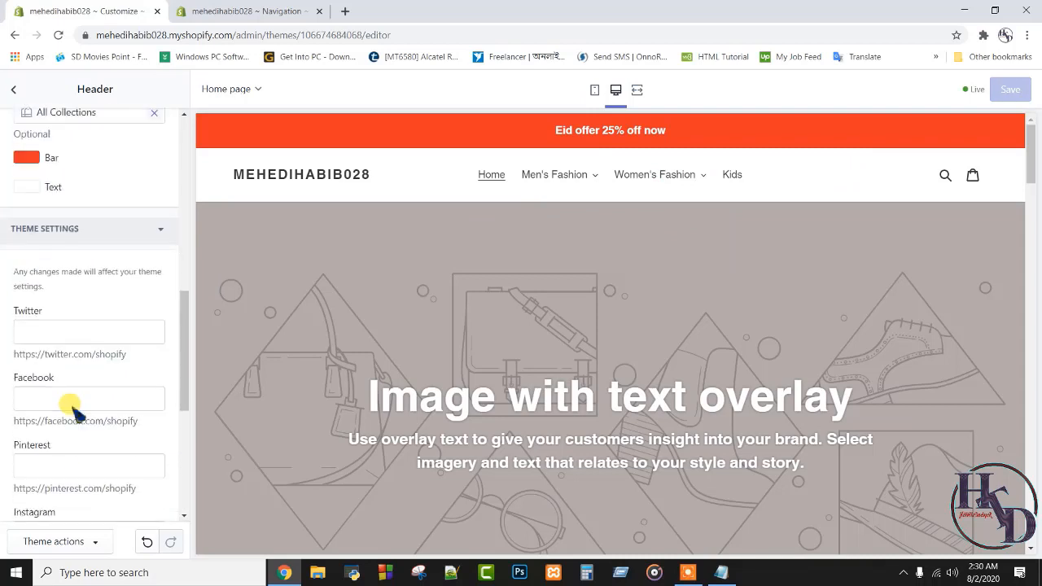
scroll(124, 283, up, 1)
click(121, 319)
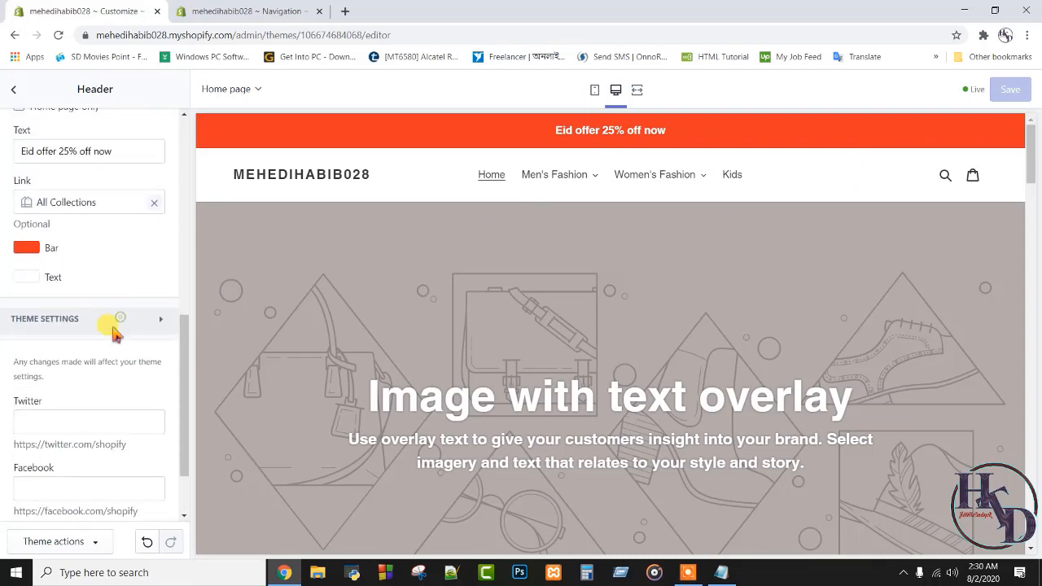
Expand the header's theme settings and enter # as the Twitter and Facebook links.
scroll(572, 282, down, 15)
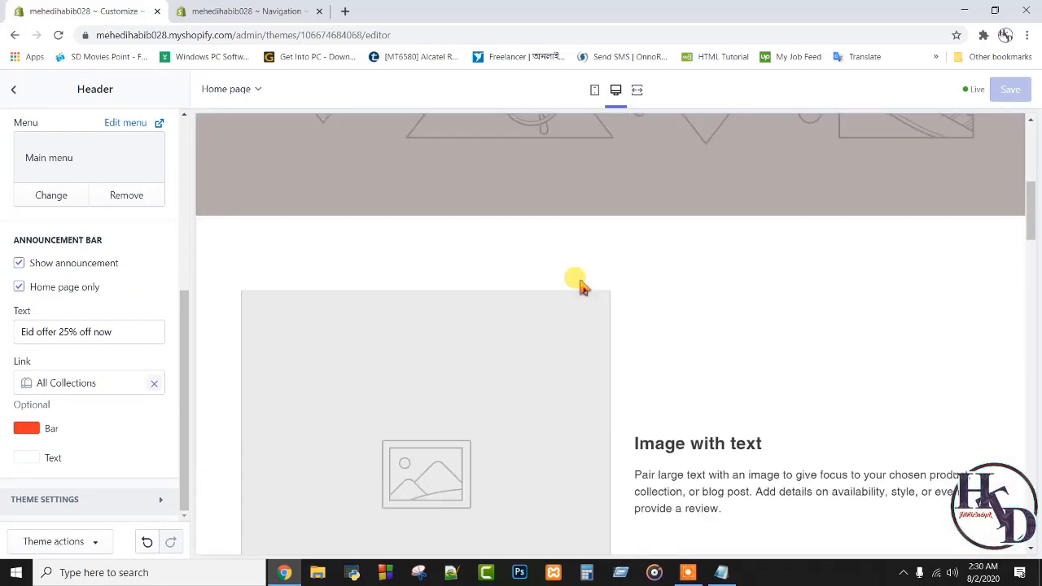
scroll(609, 311, down, 10)
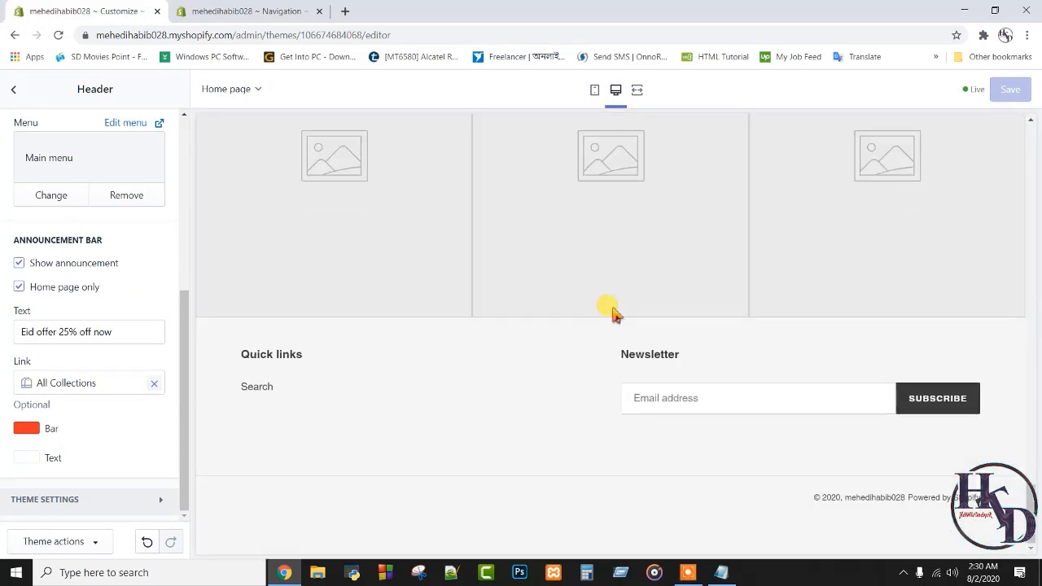
click(104, 504)
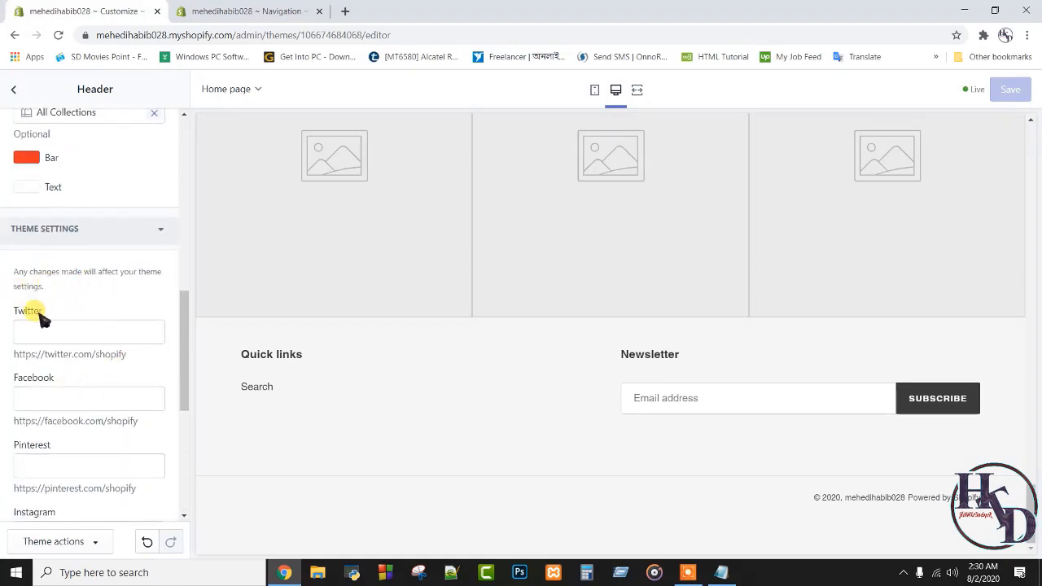
scroll(49, 466, down, 4)
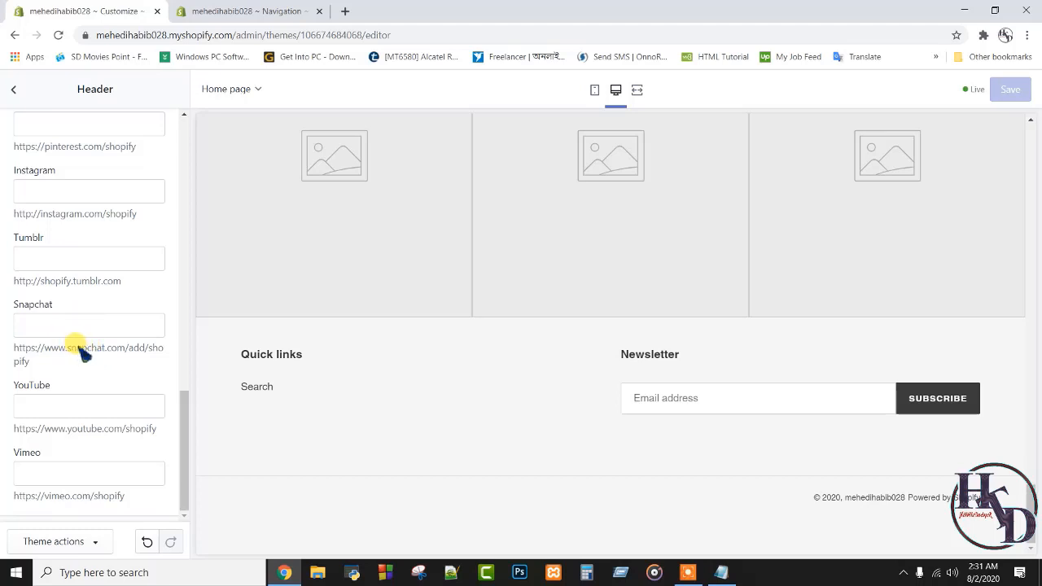
scroll(82, 350, up, 5)
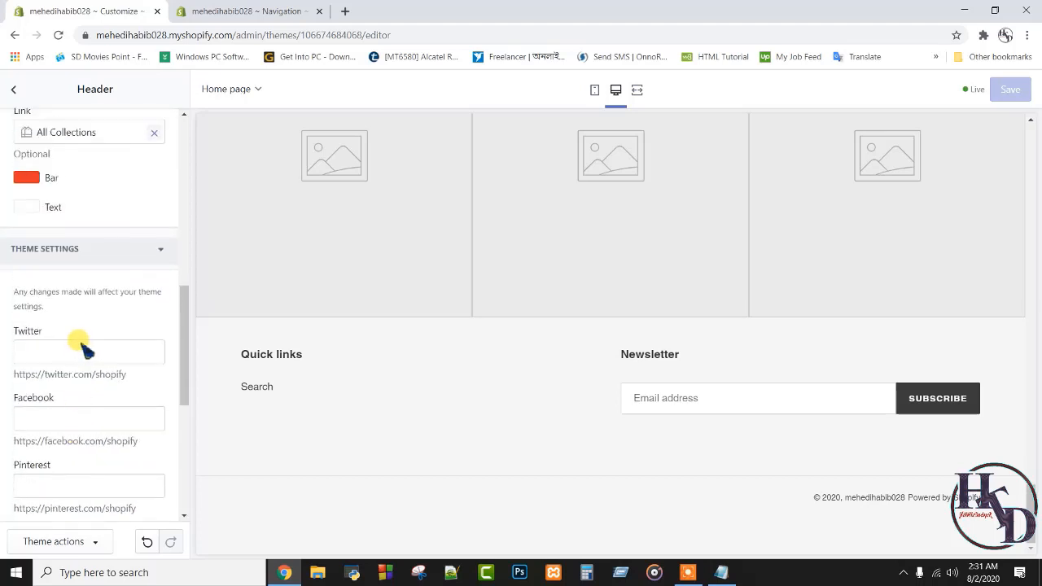
click(85, 352)
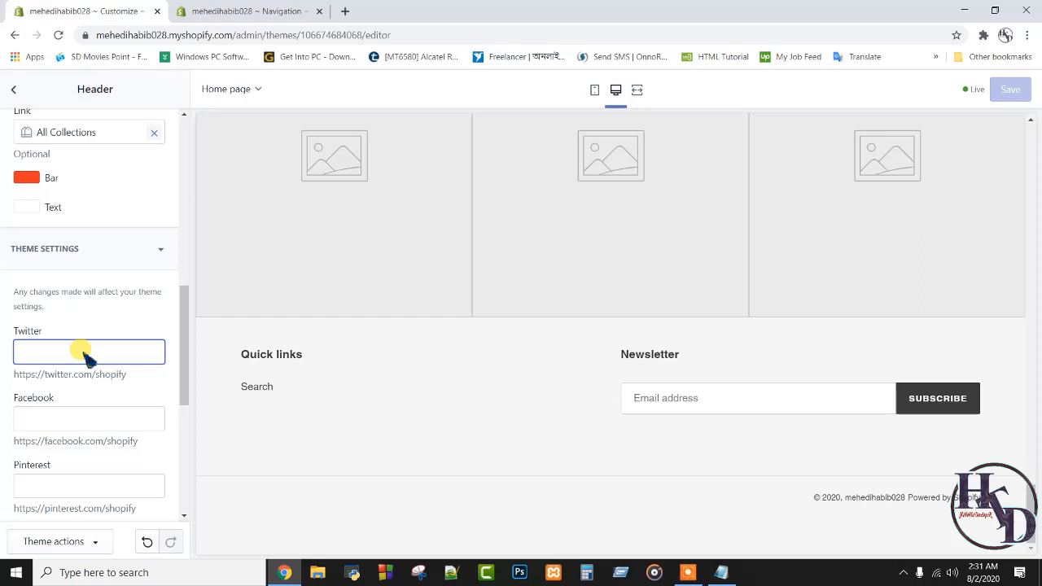
text(#)
click(113, 416)
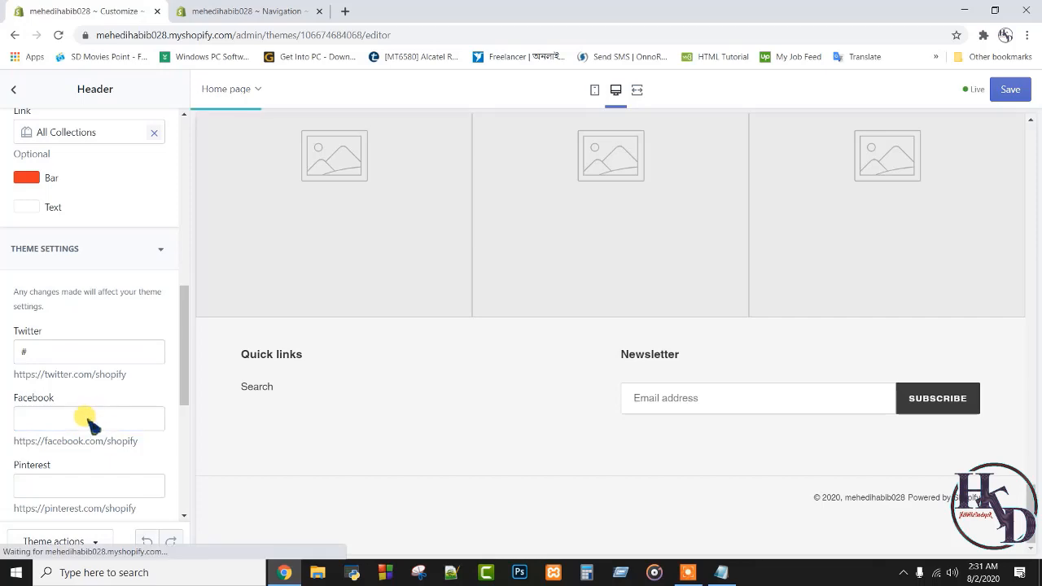
click(89, 419)
text(#)
Enter # as the Pinterest, Instagram, Tumblr, Snapchat, YouTube and Vimeo links.
scroll(693, 455, up, 10)
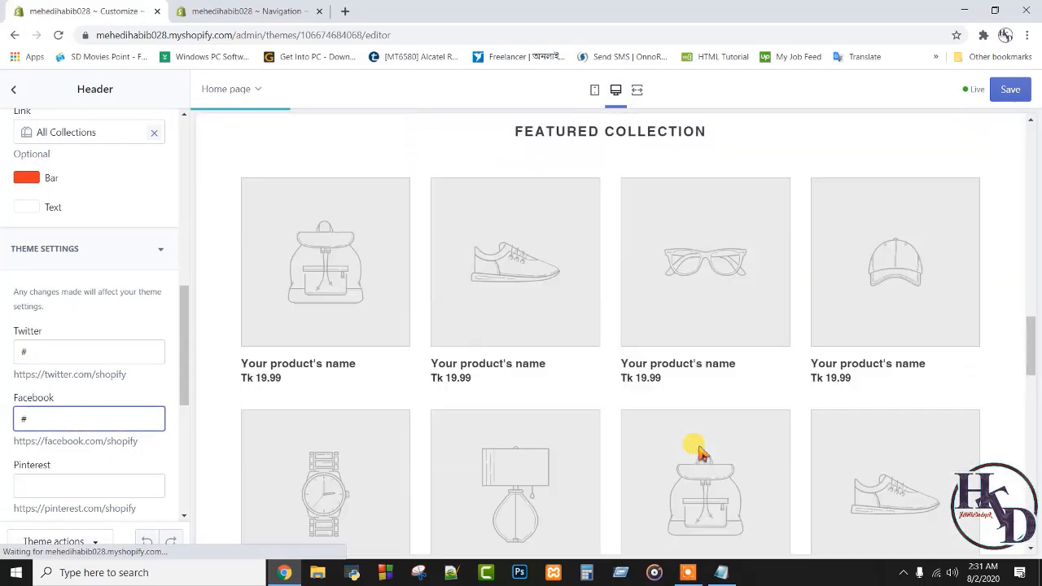
scroll(699, 455, up, 10)
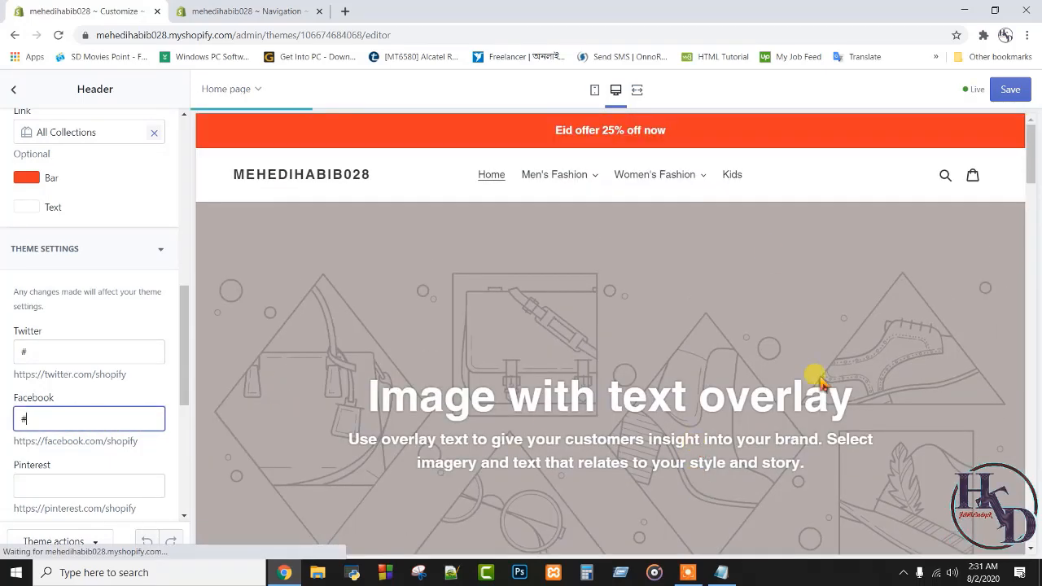
scroll(692, 444, down, 10)
scroll(97, 325, down, 2)
scroll(856, 417, down, 15)
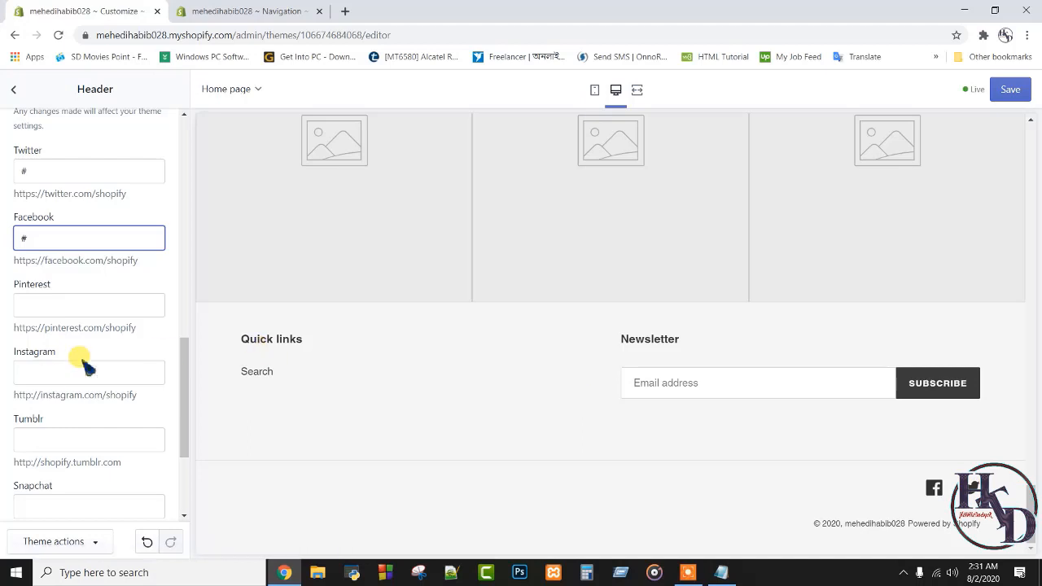
click(46, 326)
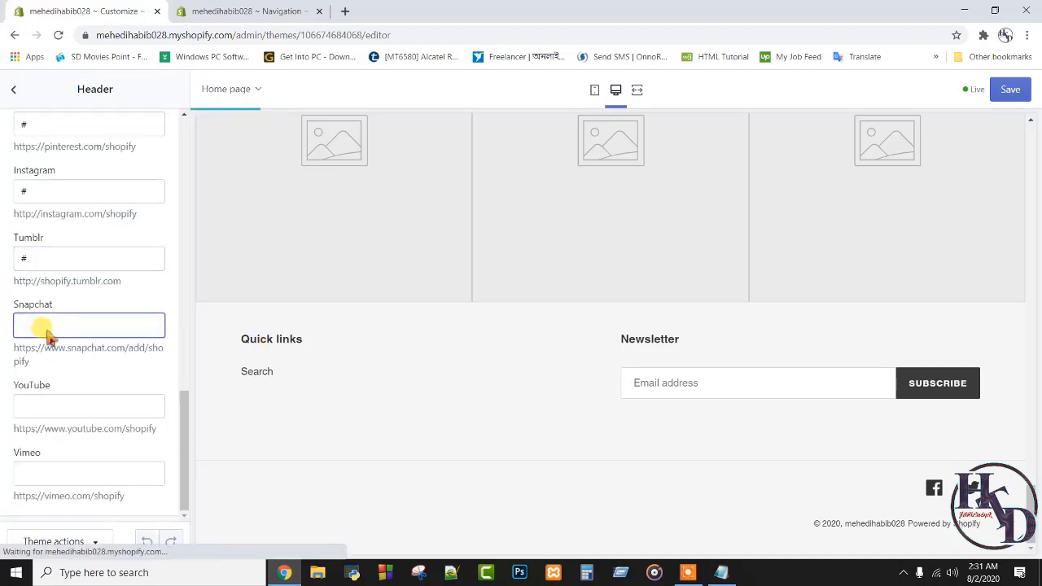
text(#)
click(57, 406)
text(#)
click(63, 473)
text(#)
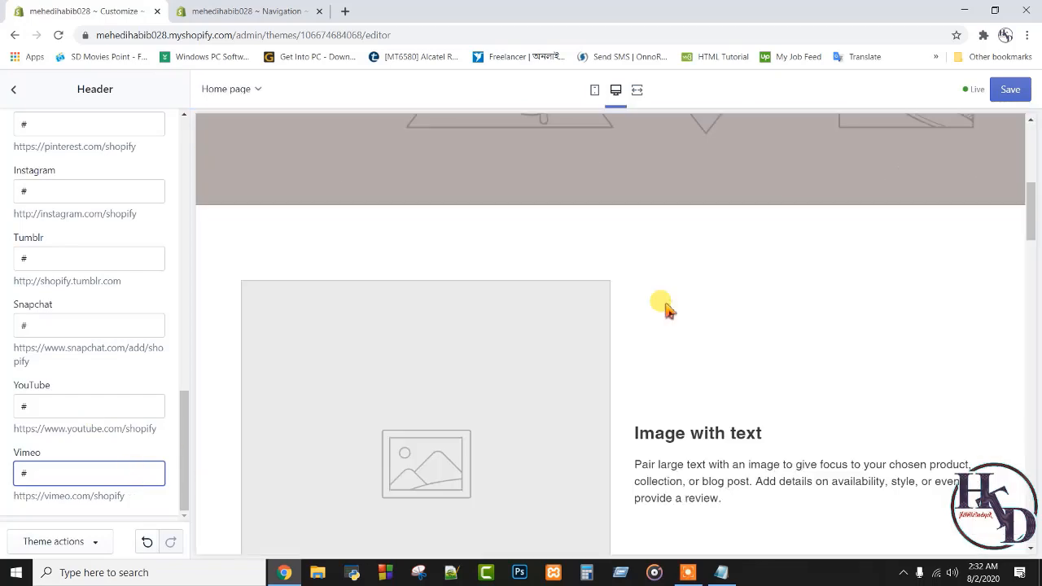
Save the social media link changes and return from the header settings to the theme's section list.
scroll(667, 308, down, 20)
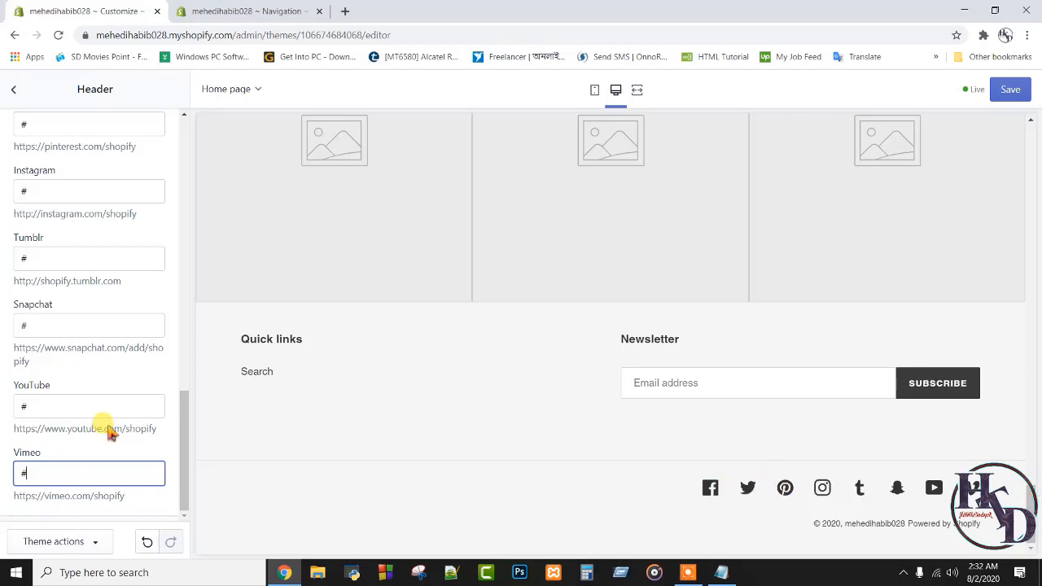
click(1010, 89)
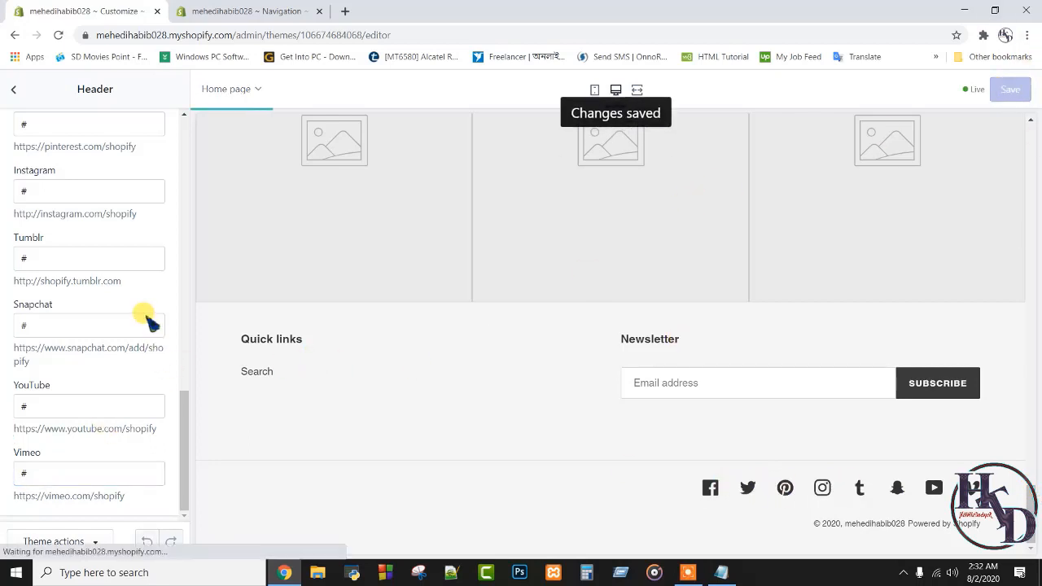
scroll(149, 310, up, 8)
scroll(145, 281, up, 4)
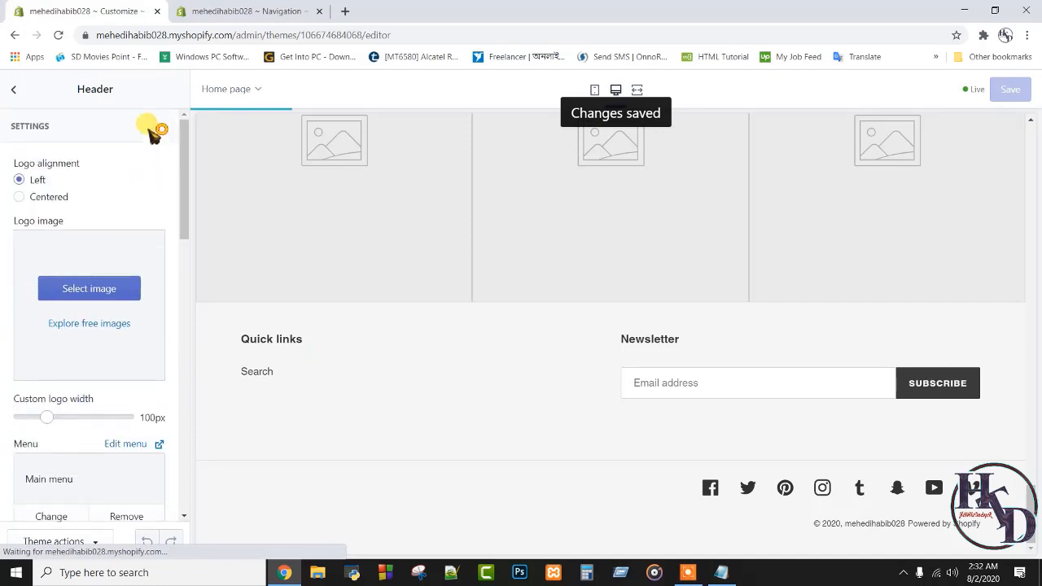
click(14, 88)
scroll(151, 432, down, 2)
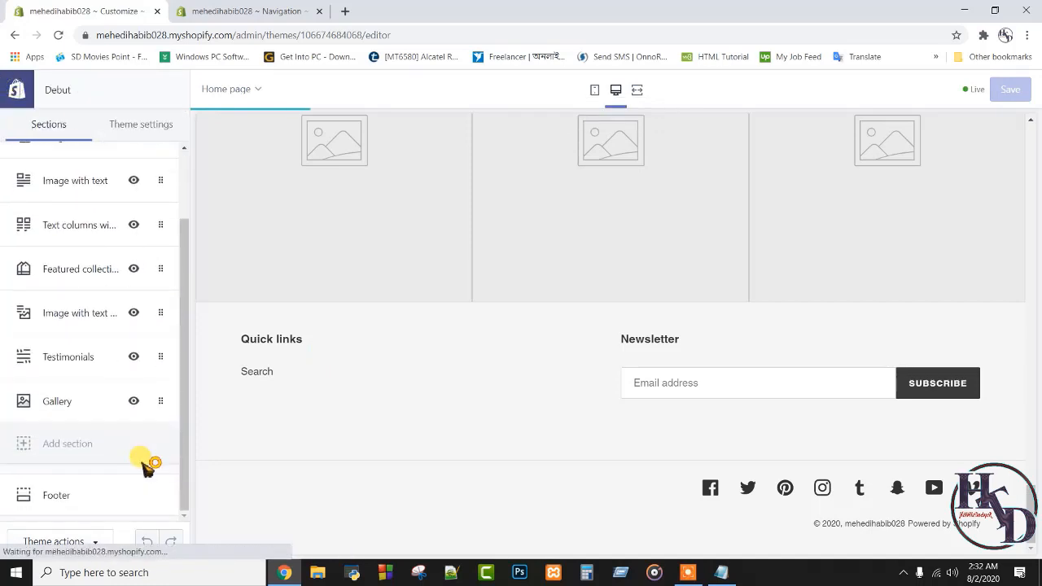
scroll(163, 433, up, 2)
scroll(120, 419, down, 2)
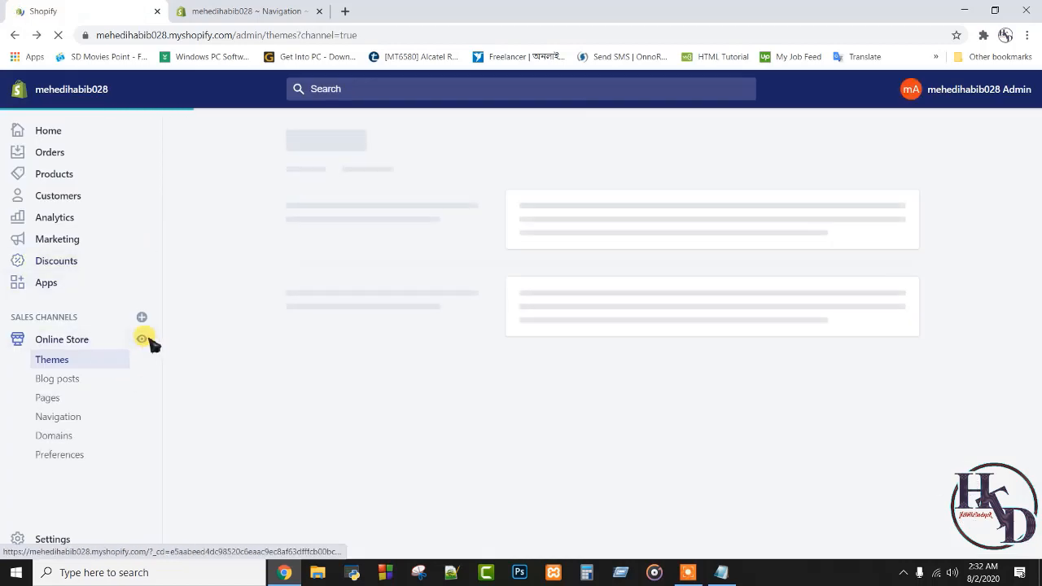
View the online store from the Shopify admin and check the social media icons in its footer.
click(143, 338)
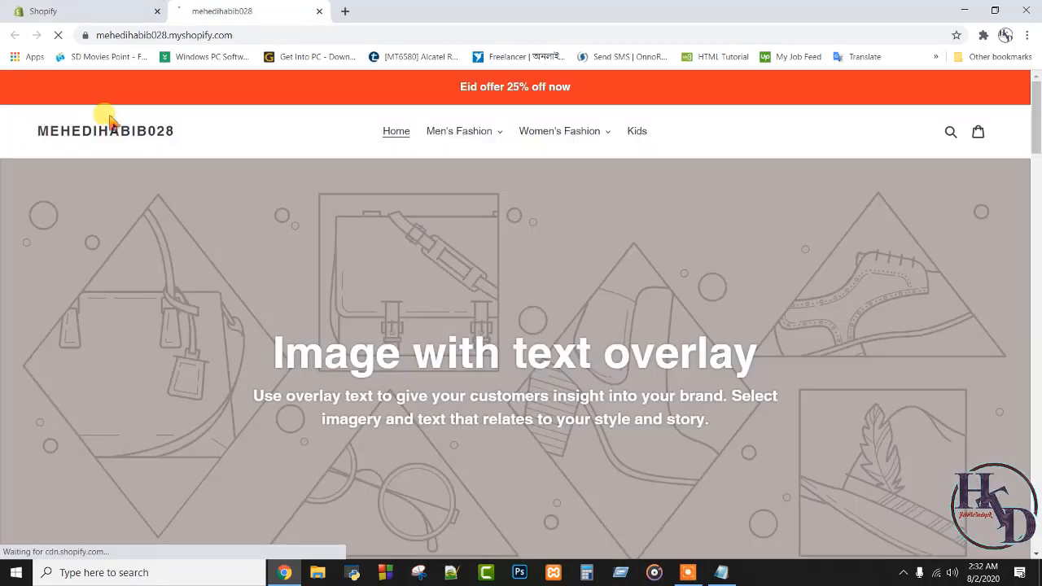
scroll(768, 338, down, 20)
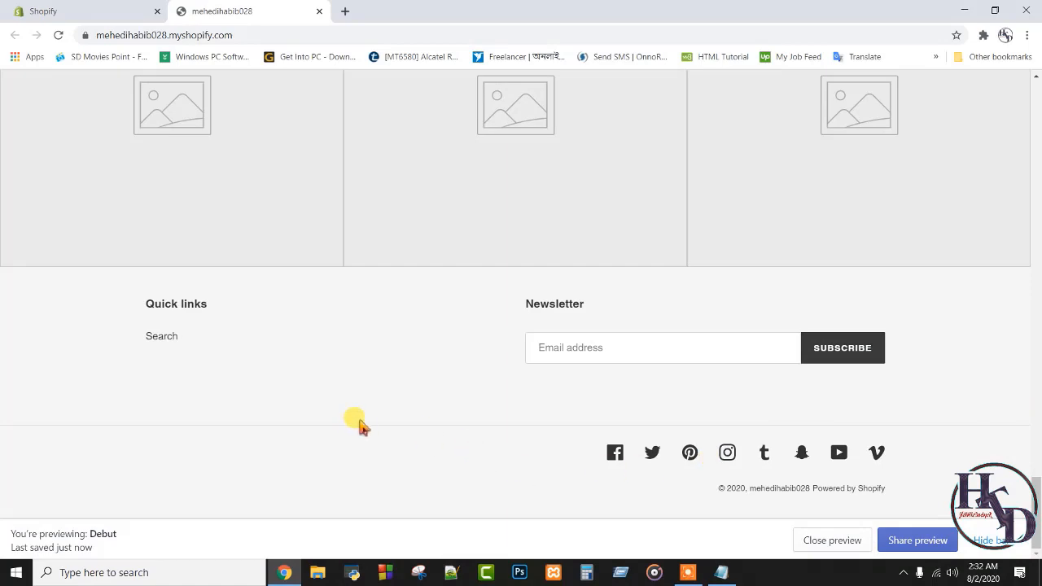
scroll(1035, 349, up, 20)
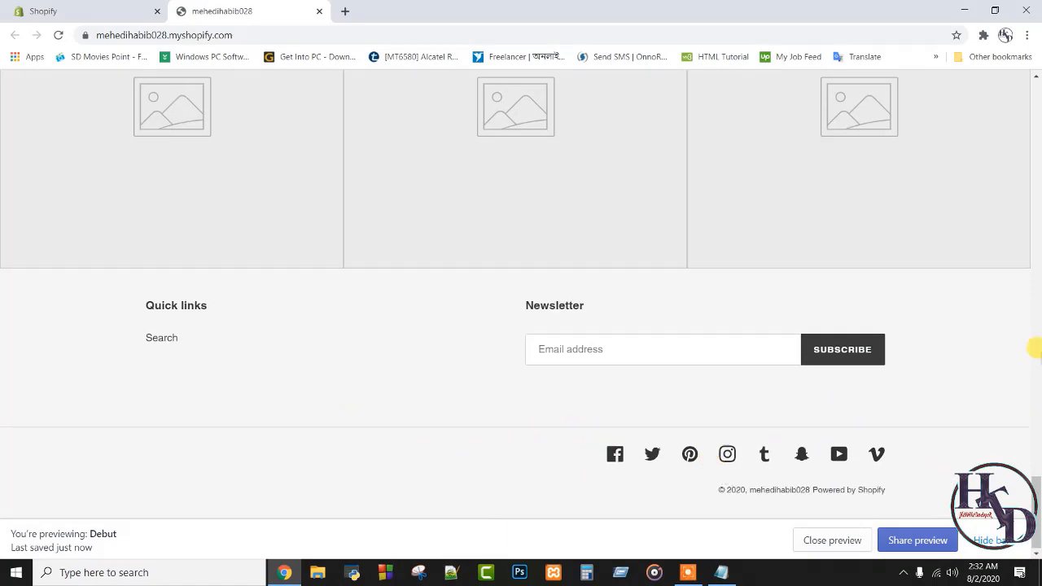
Check the Men's Fashion and Women's Fashion dropdowns in the storefront header and return to the Themes admin page.
click(456, 133)
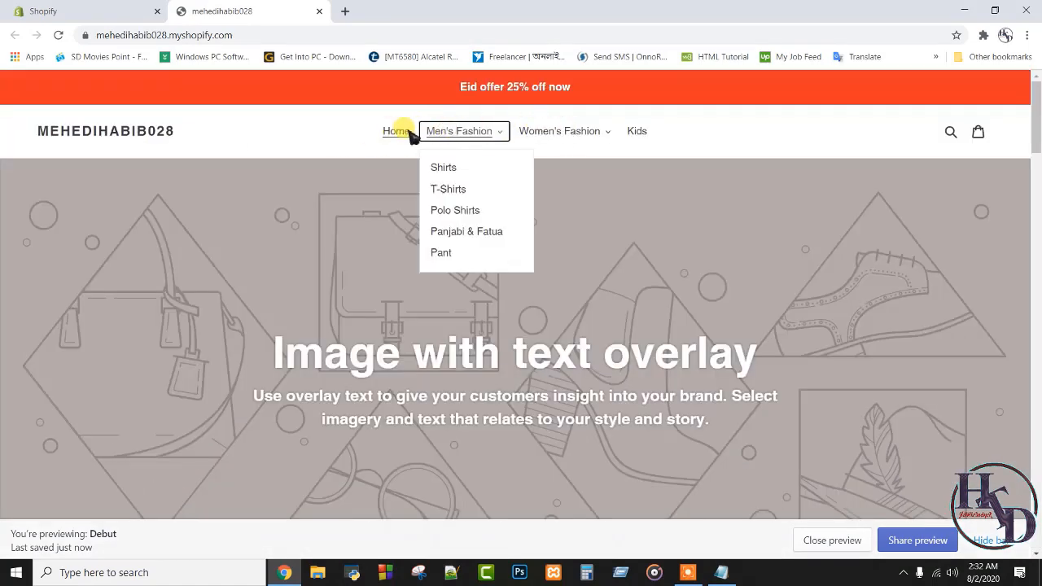
click(564, 132)
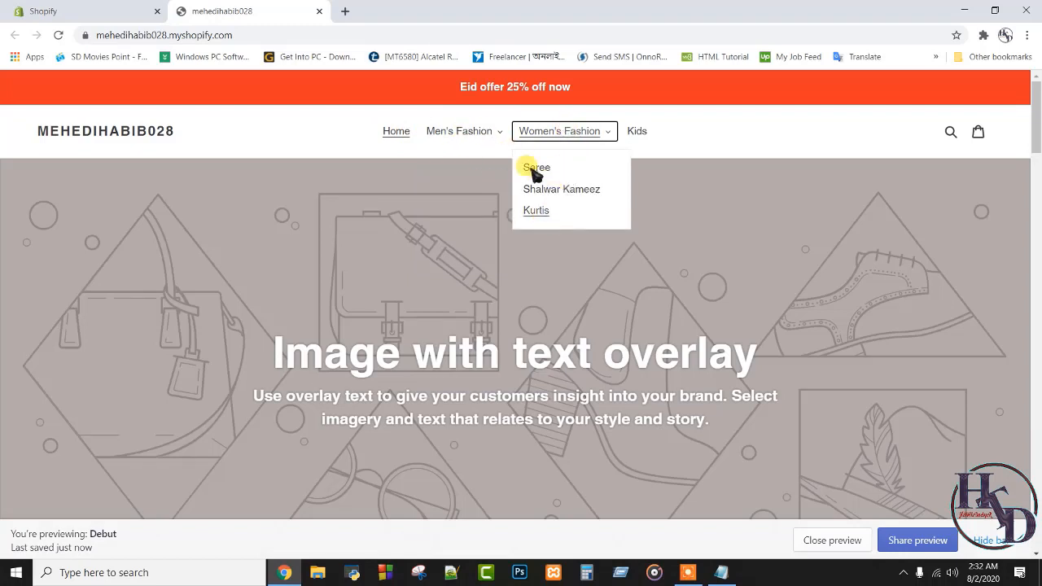
click(485, 132)
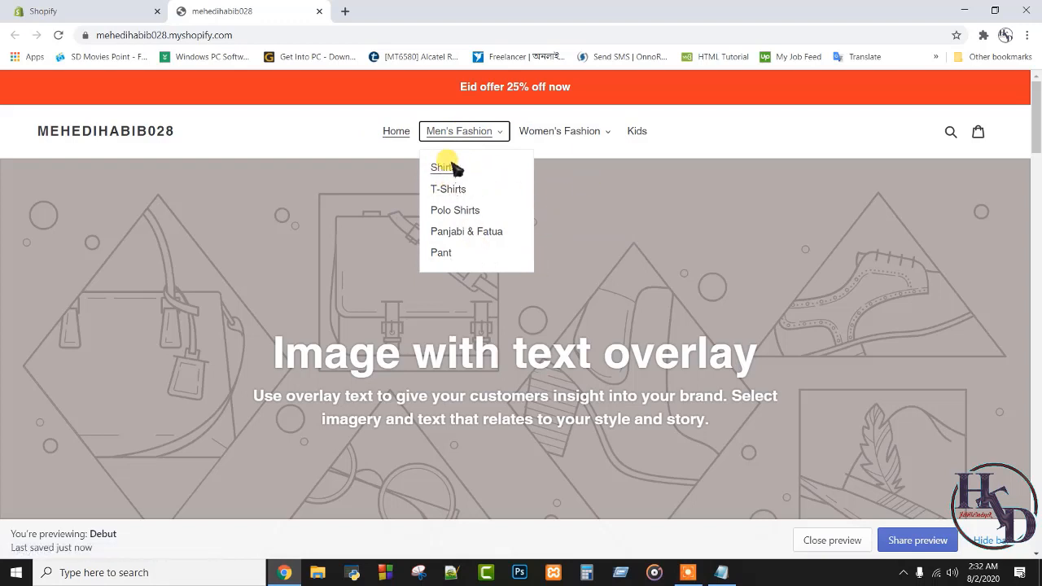
click(502, 130)
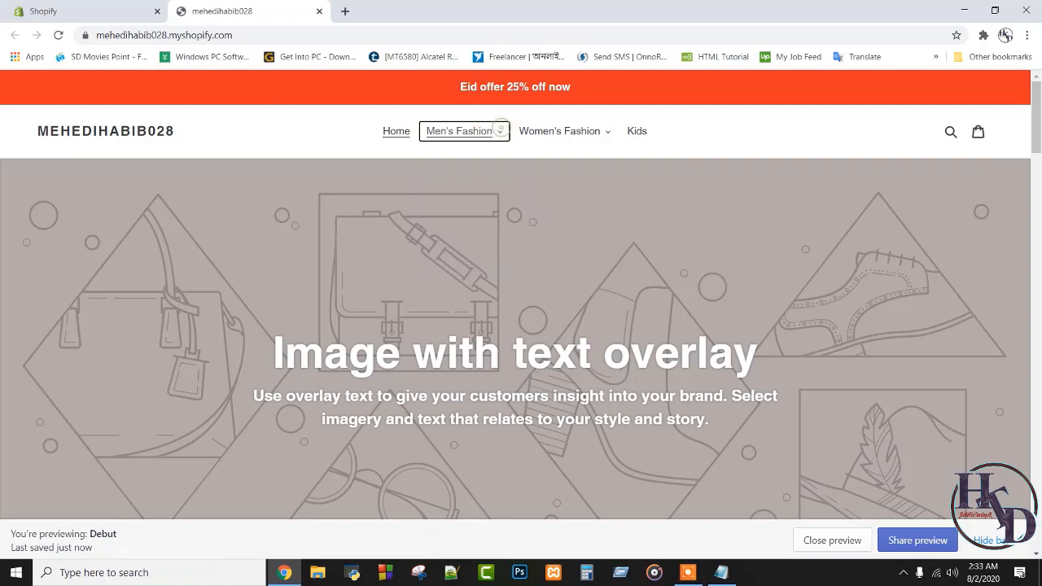
click(20, 10)
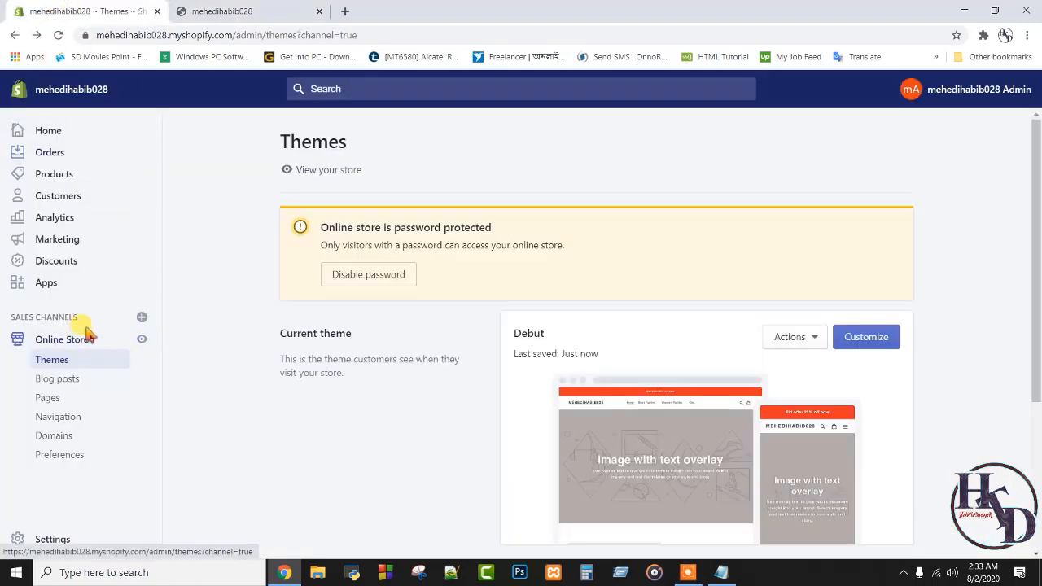
click(688, 573)
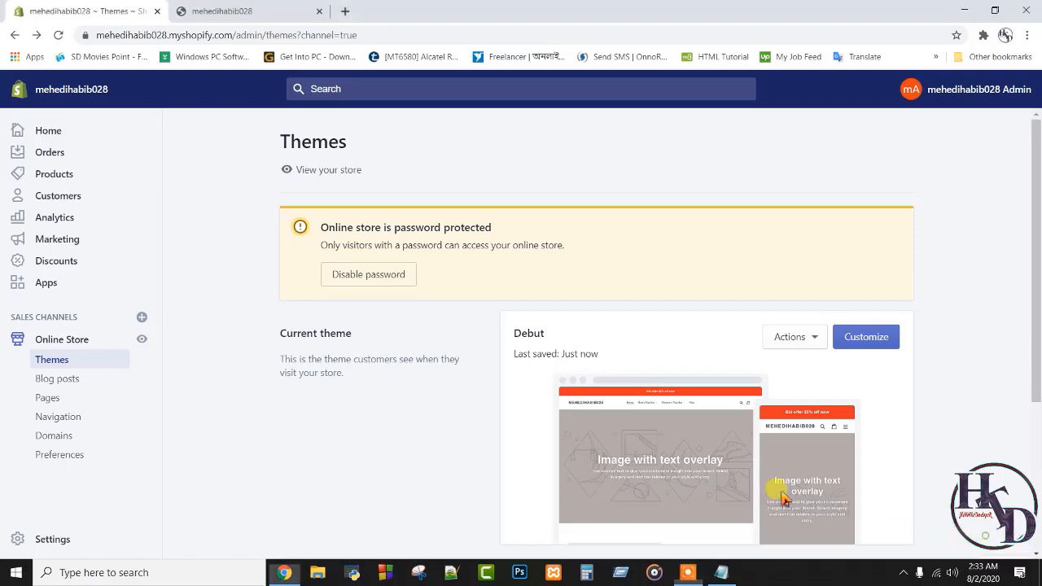